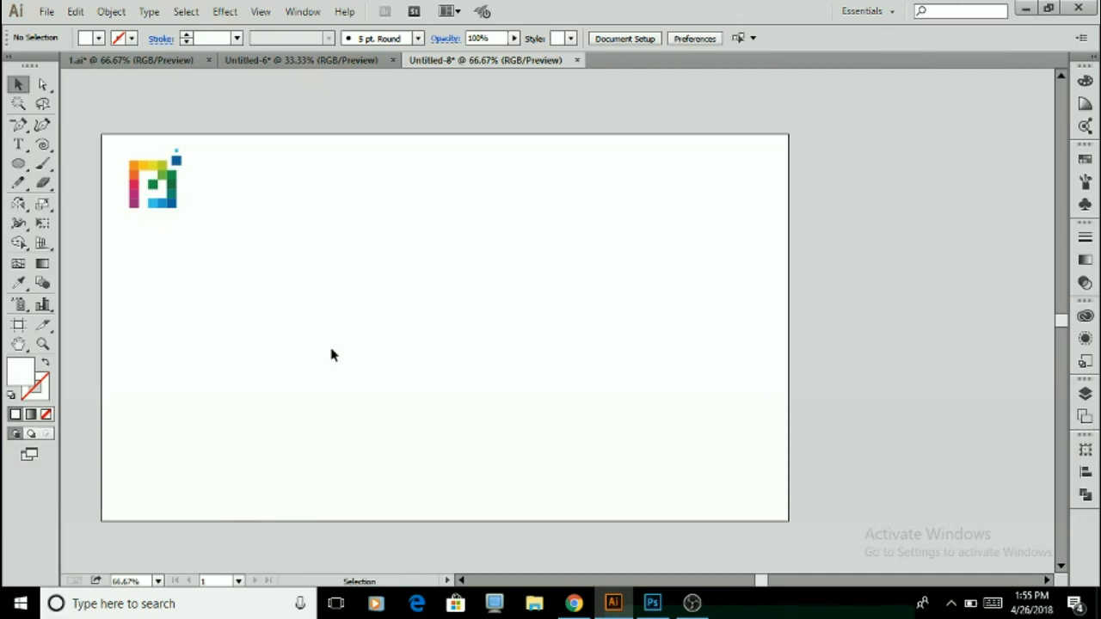
# - Show the document grid and turn on snapping to the grid
pyautogui.hotkey('ctrl', "'")
pyautogui.hotkey('ctrl', 'shift', "'")
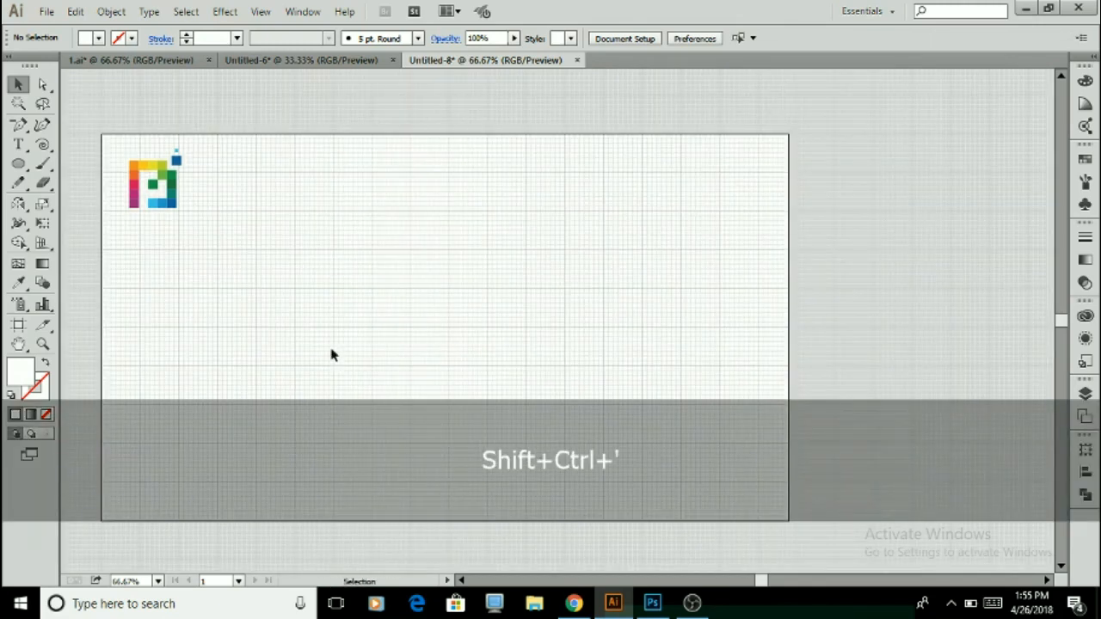
# - Draw an 18 pt square on the empty artboard area with no fill and a 1 pt black stroke
pyautogui.press('z')
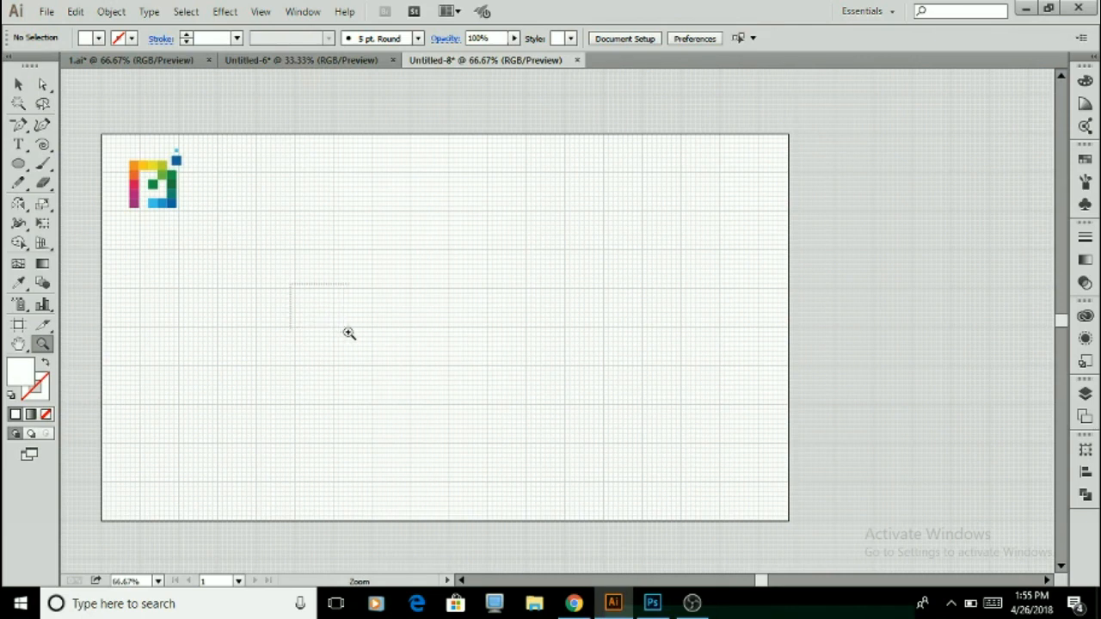
pyautogui.moveTo(351, 339); pyautogui.dragTo(351, 339)
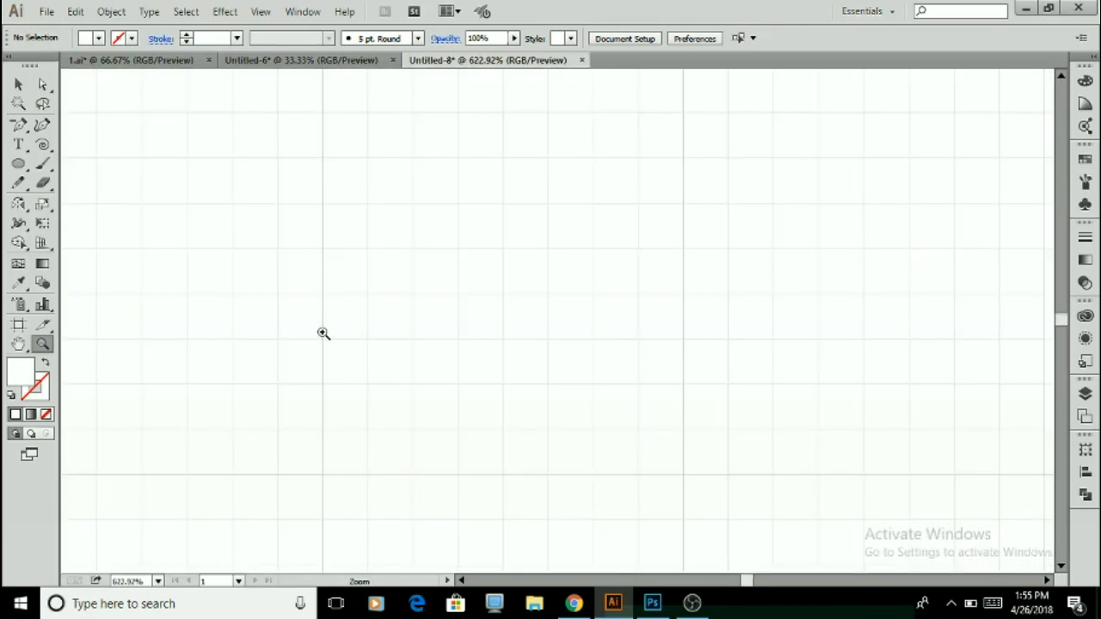
pyautogui.press('m')
pyautogui.moveTo(368, 160); pyautogui.dragTo(414, 203)
pyautogui.press('v')
pyautogui.moveTo(261, 147); pyautogui.dragTo(401, 234)
pyautogui.press('/')
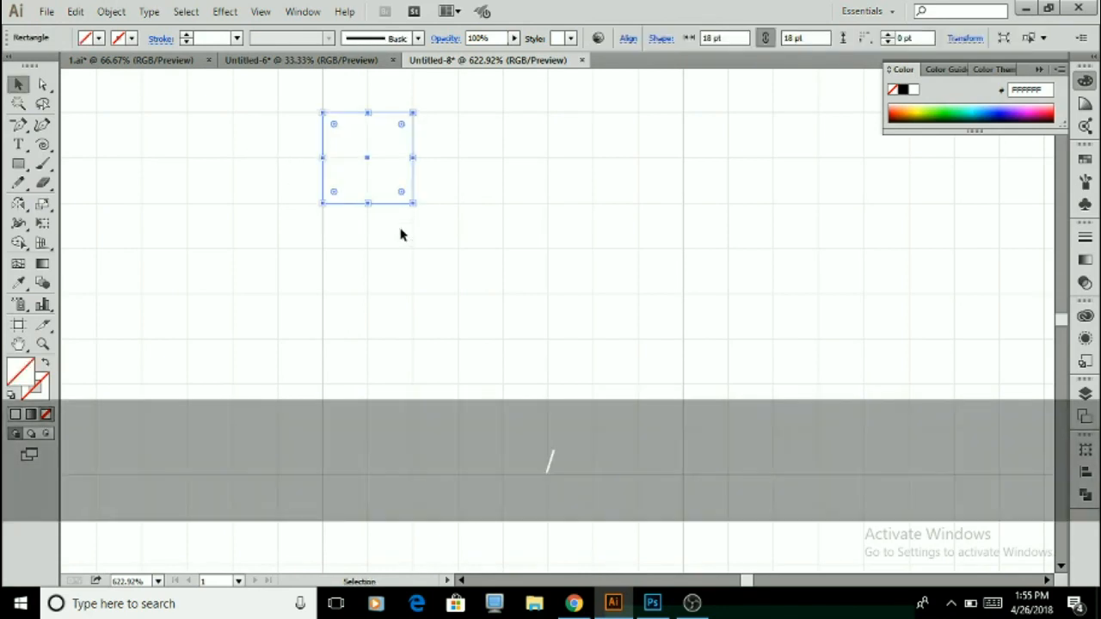
pyautogui.click(186, 35)
# - Duplicate the square straight down edge to edge and repeat the copy to build a column of five squares
pyautogui.moveTo(383, 204); pyautogui.dragTo(383, 296)
pyautogui.hotkey('ctrl', 'd')
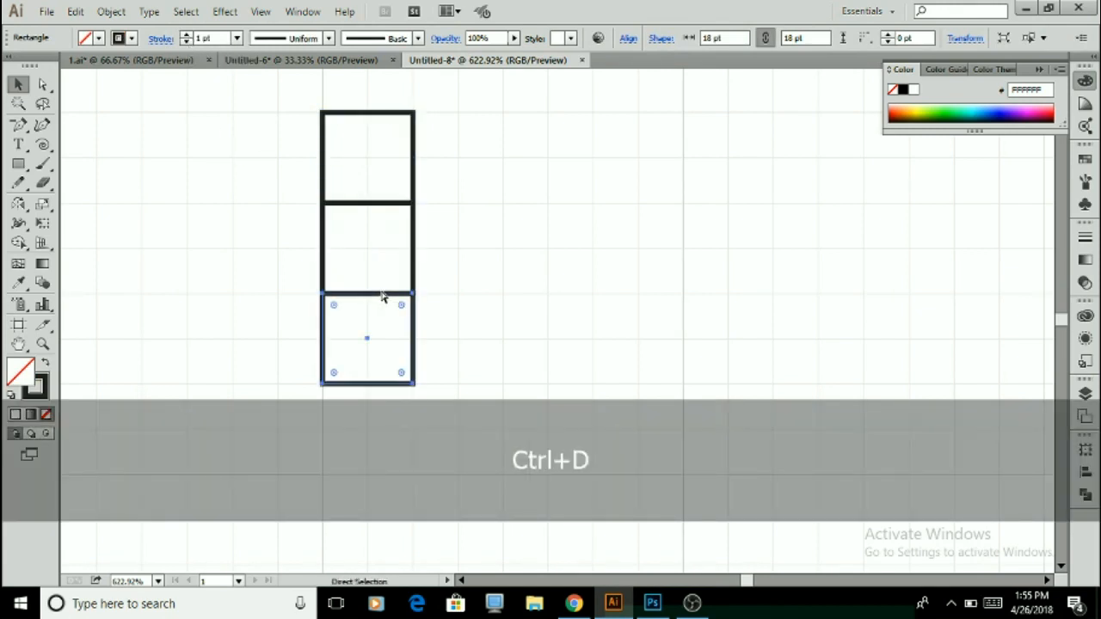
pyautogui.hotkey('ctrl', 'd')
pyautogui.hotkey('ctrl', 'd')
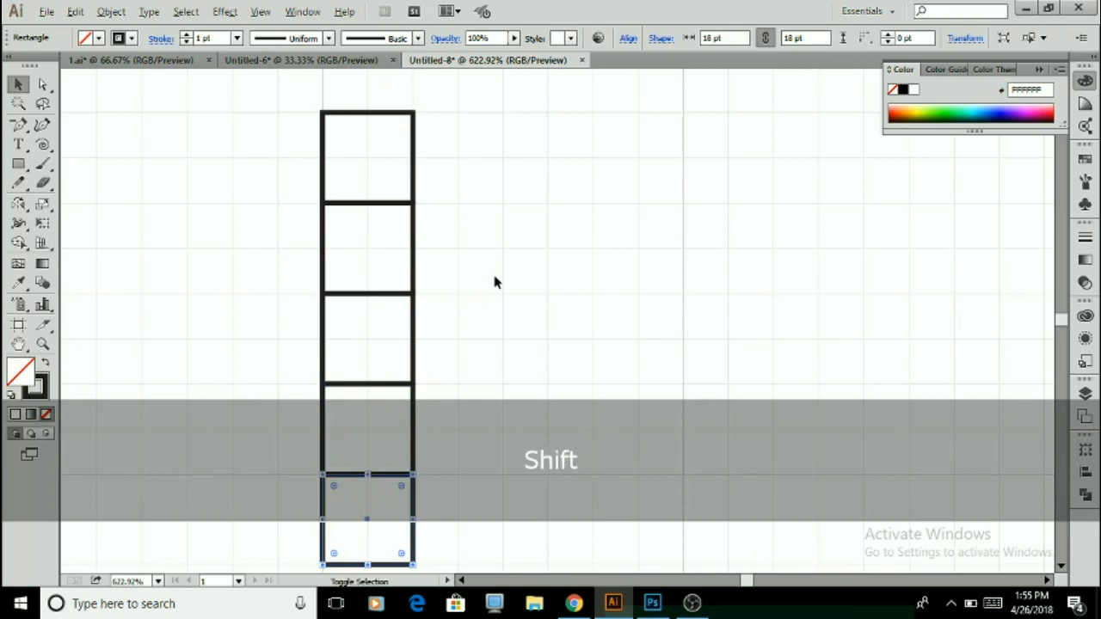
pyautogui.click(495, 283)
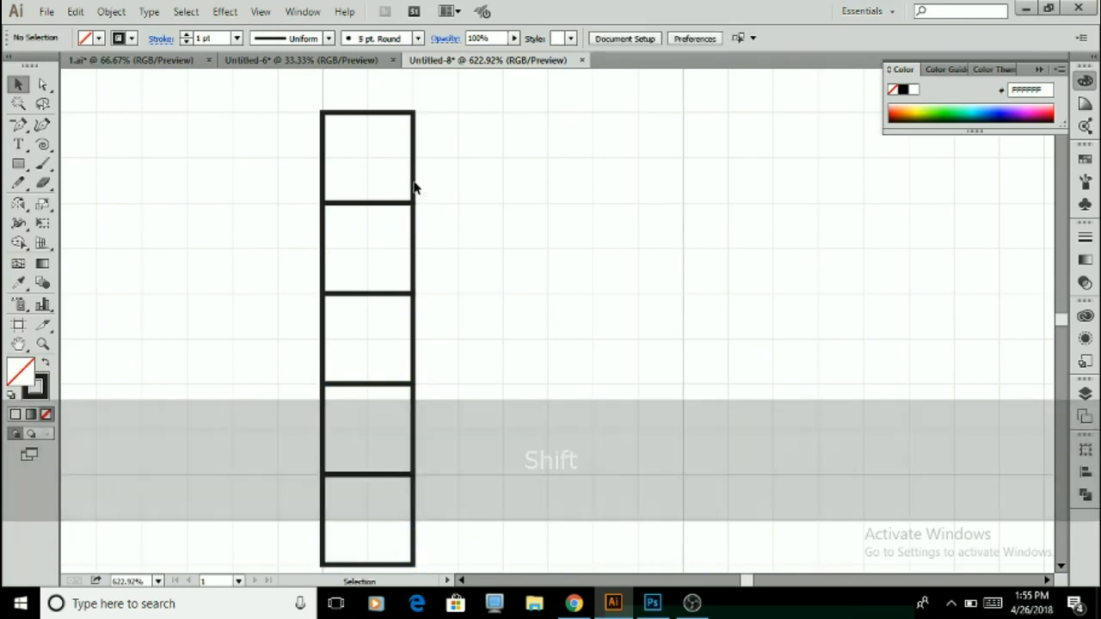
# - Duplicate the column's top square to the right and repeat the copy to build a top row of five squares
pyautogui.moveTo(413, 112); pyautogui.dragTo(504, 203)
pyautogui.press('ctrl')
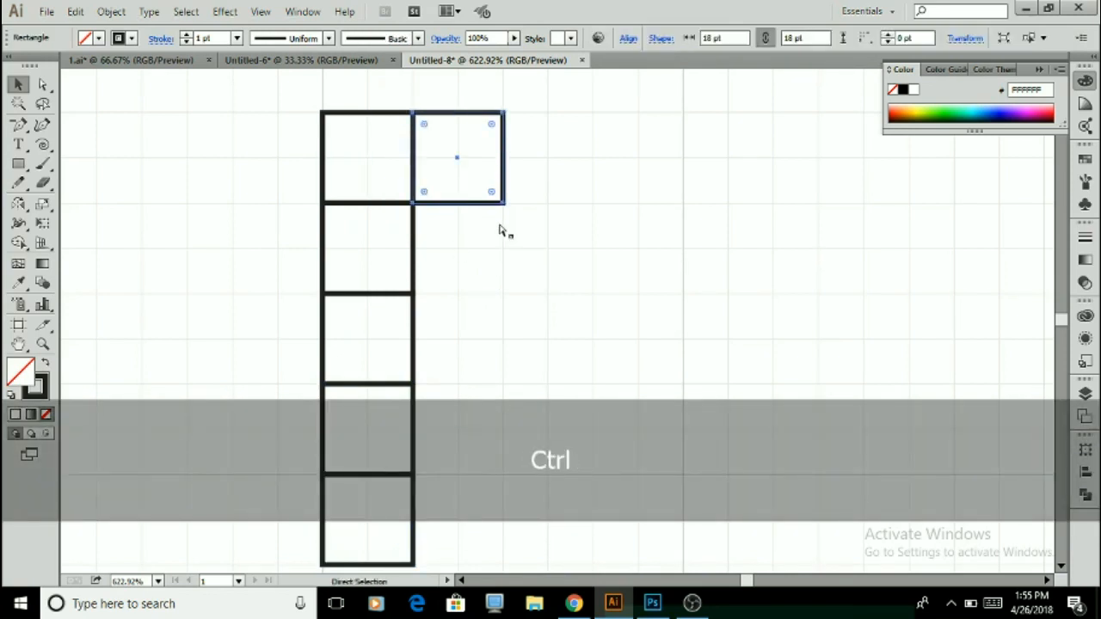
pyautogui.hotkey('ctrl', 'd')
pyautogui.hotkey('ctrl', 'd')
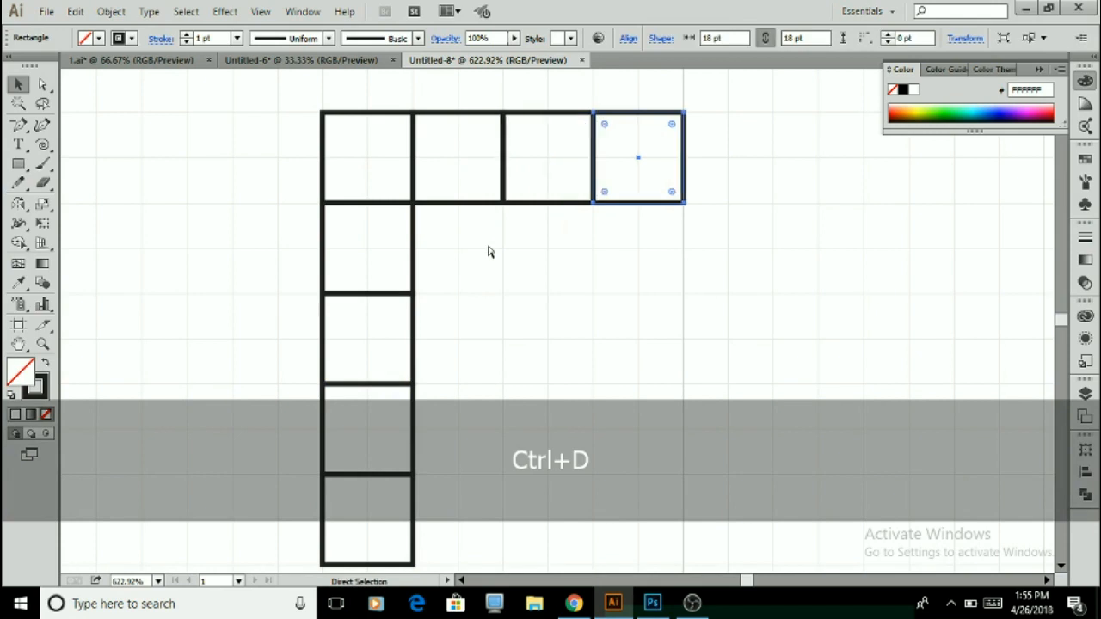
pyautogui.hotkey('ctrl', 'd')
pyautogui.click(490, 252)
# - Duplicate the last square of the top row downward repeatedly to build a right-hand column of five squares
pyautogui.scroll(-2, 559, 269)
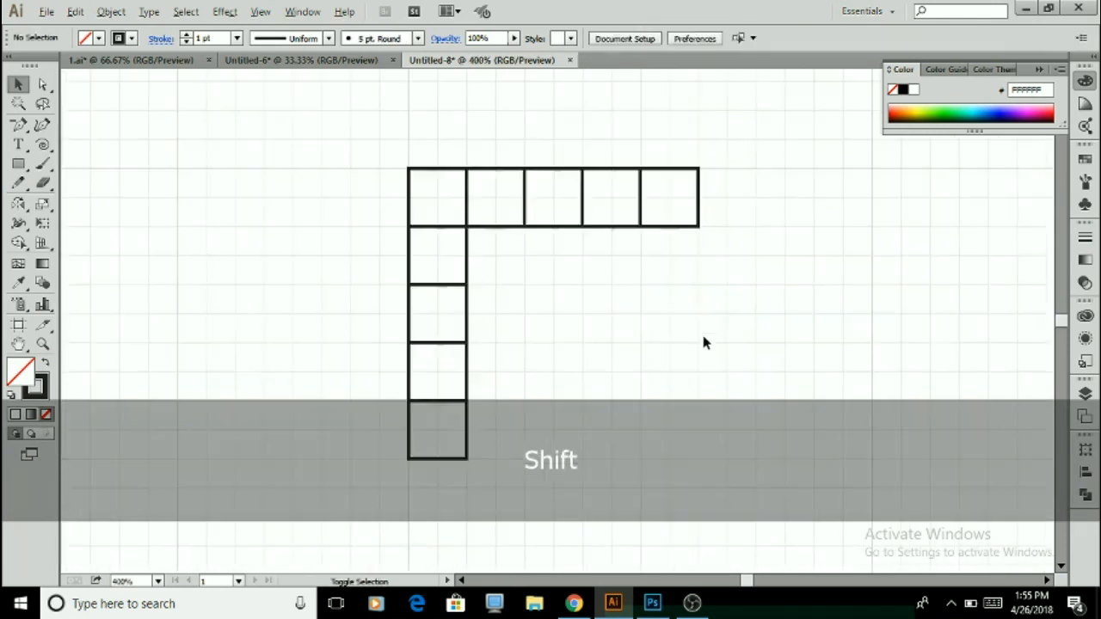
pyautogui.scroll(1, 703, 341)
pyautogui.click(673, 170)
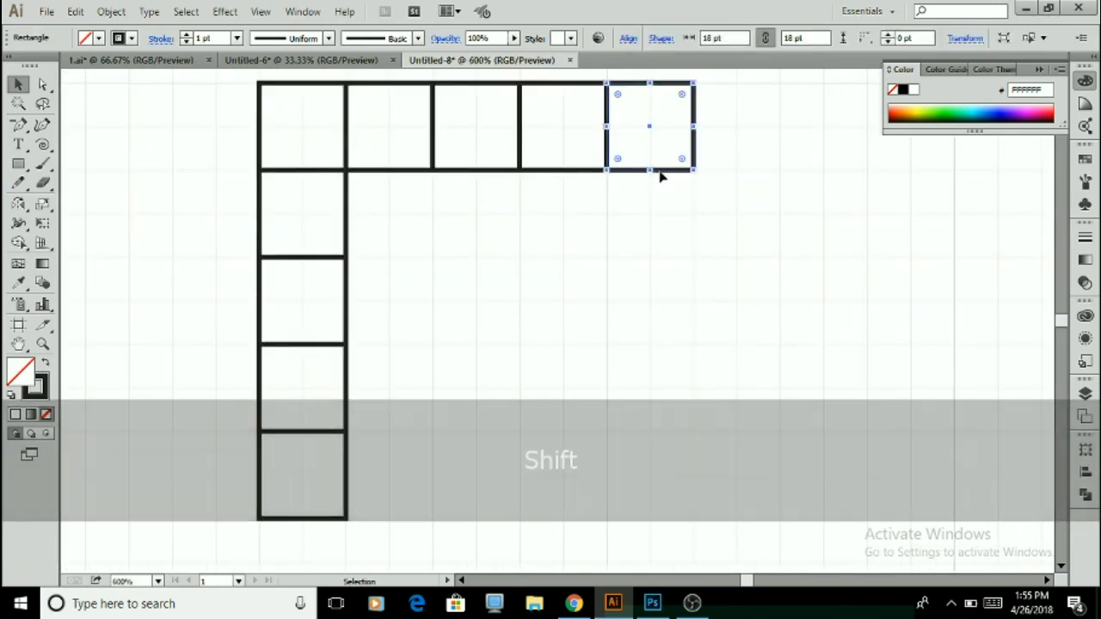
pyautogui.moveTo(625, 180); pyautogui.dragTo(626, 266)
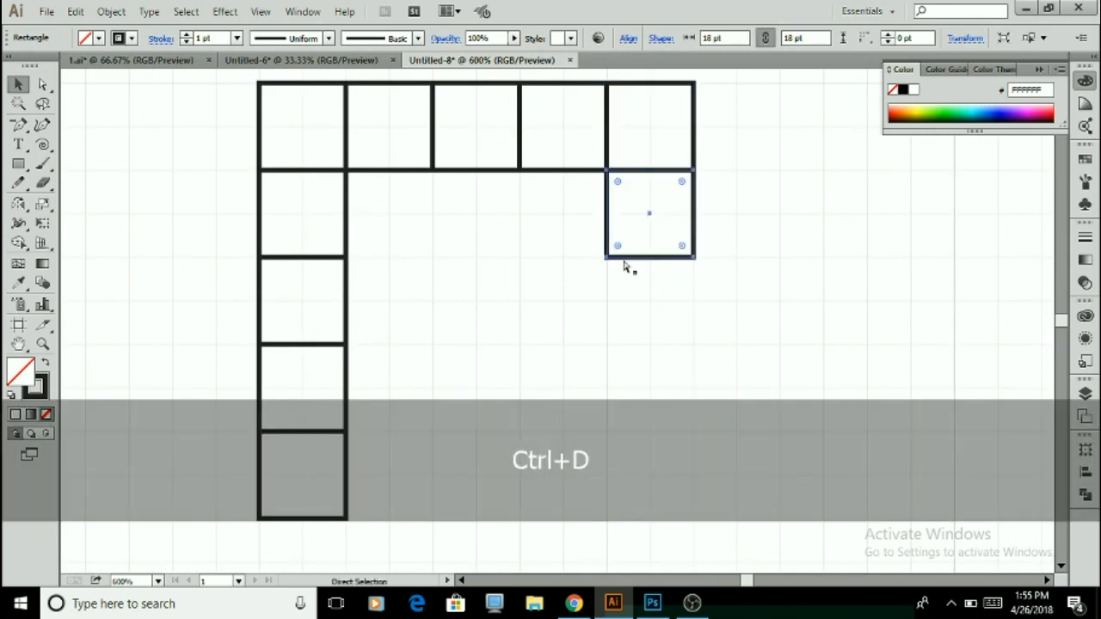
pyautogui.hotkey('ctrl', 'd')
pyautogui.hotkey('ctrl', 'd')
pyautogui.hotkey('ctrl', 'd')
pyautogui.click(587, 464)
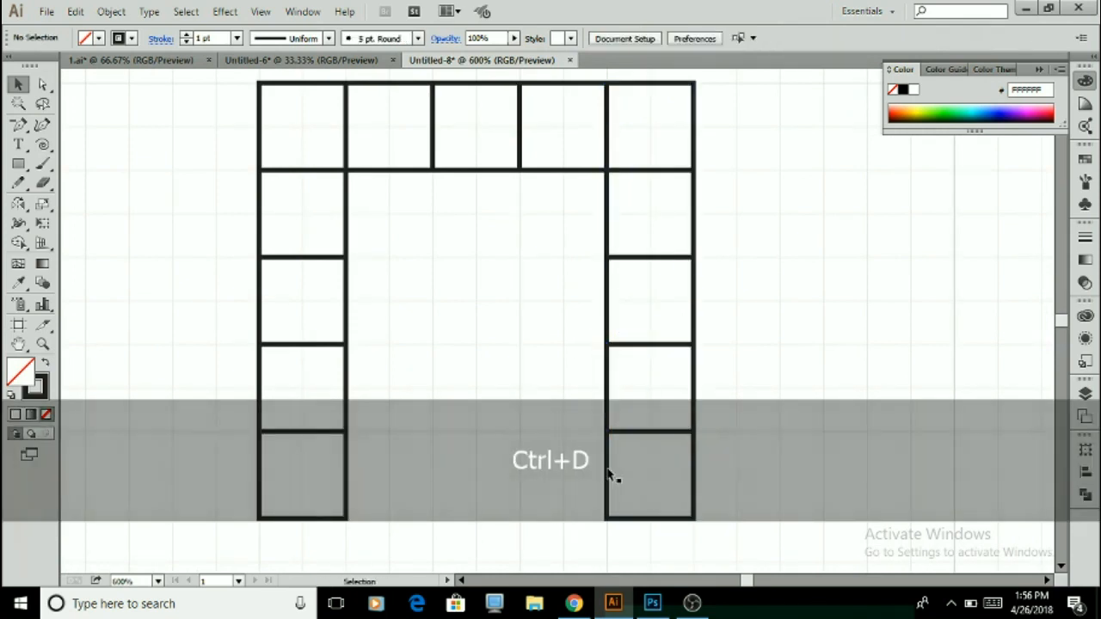
# - Copy the right column's bottom square leftward twice to add two adjoining squares in the bottom row
pyautogui.moveTo(611, 476); pyautogui.dragTo(519, 478)
pyautogui.hotkey('ctrl', 'd')
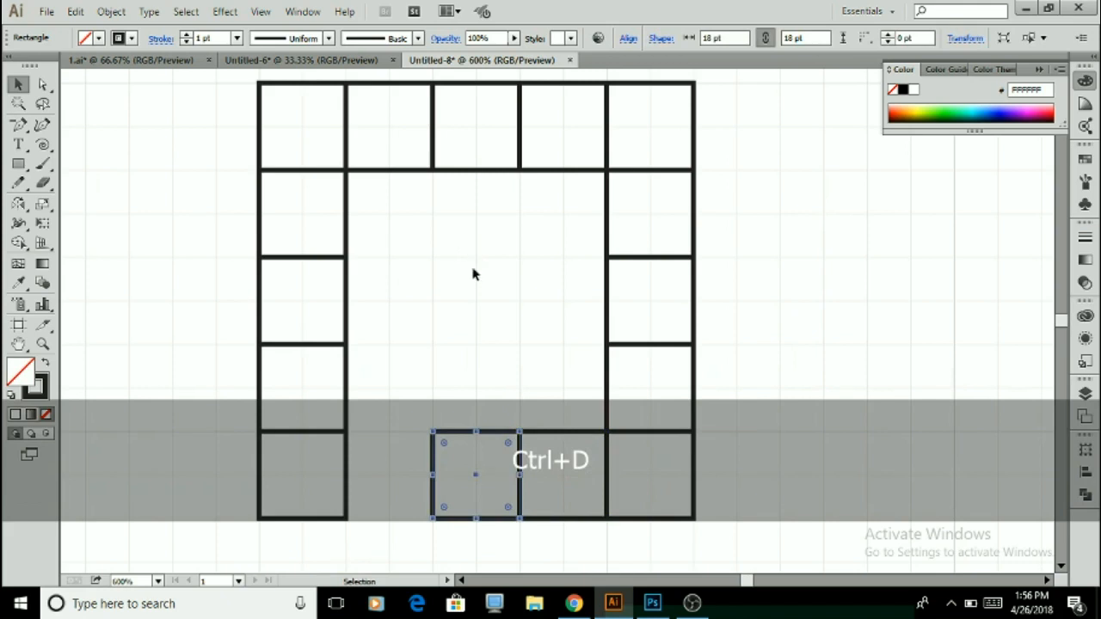
pyautogui.click(504, 457)
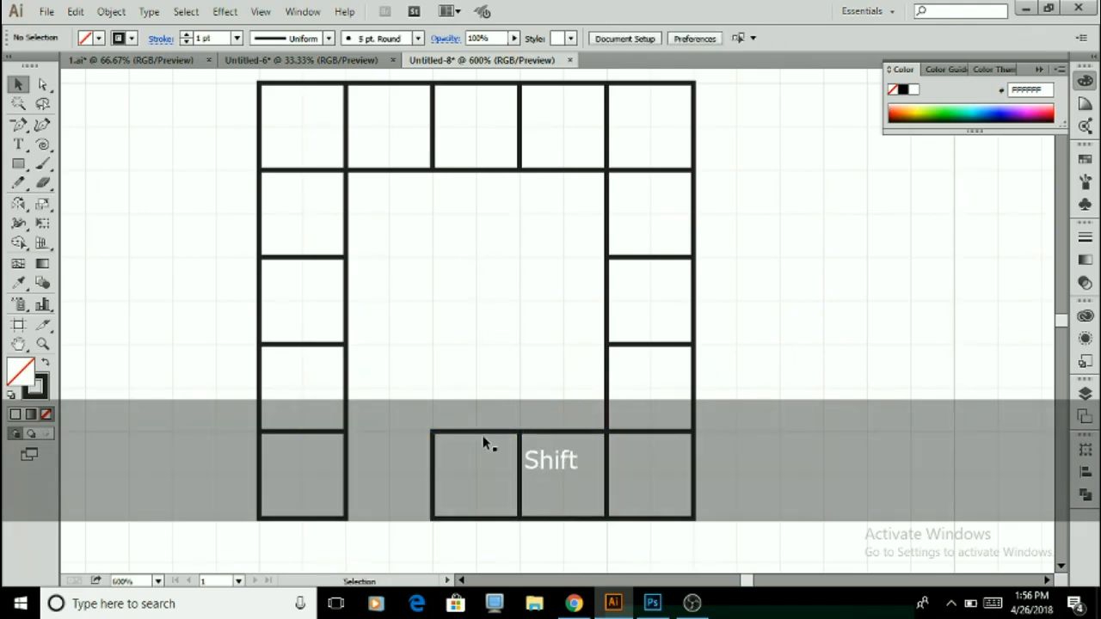
# - Place one square copy at the centre of the frame and another diagonally up-right, beneath the fourth top-row square
pyautogui.moveTo(492, 439); pyautogui.dragTo(502, 243)
pyautogui.moveTo(551, 281); pyautogui.dragTo(550, 281)
pyautogui.click(592, 295)
pyautogui.moveTo(522, 318); pyautogui.dragTo(609, 228)
pyautogui.click(570, 302)
# - Nudge the frame's top-right corner square one grid step right and one grid step up, detaching it
pyautogui.scroll(-2, 571, 302)
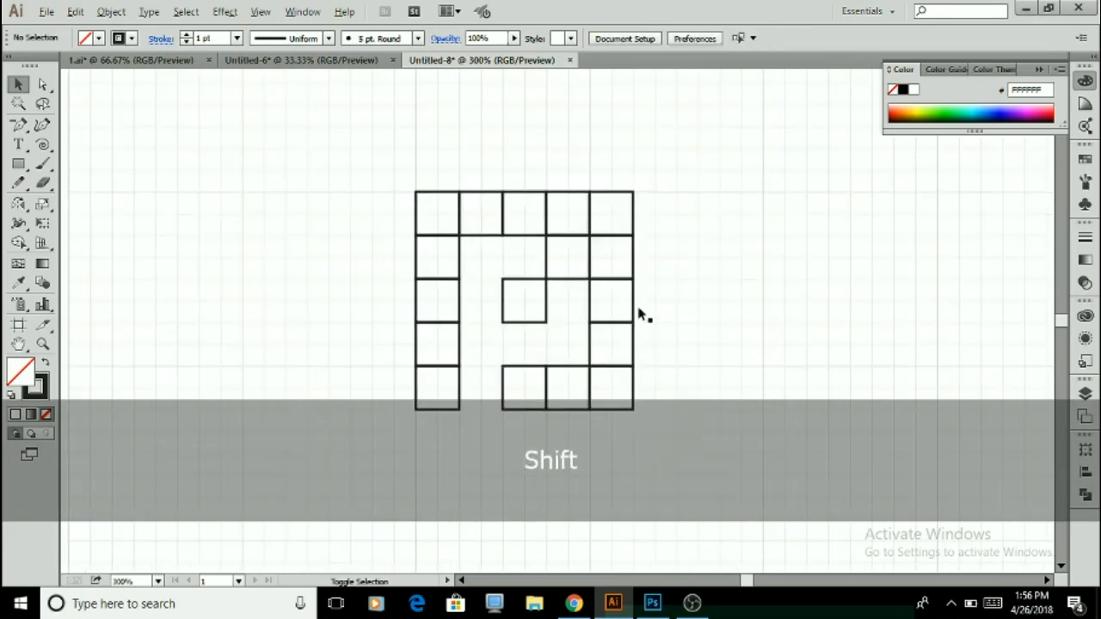
pyautogui.scroll(1, 637, 316)
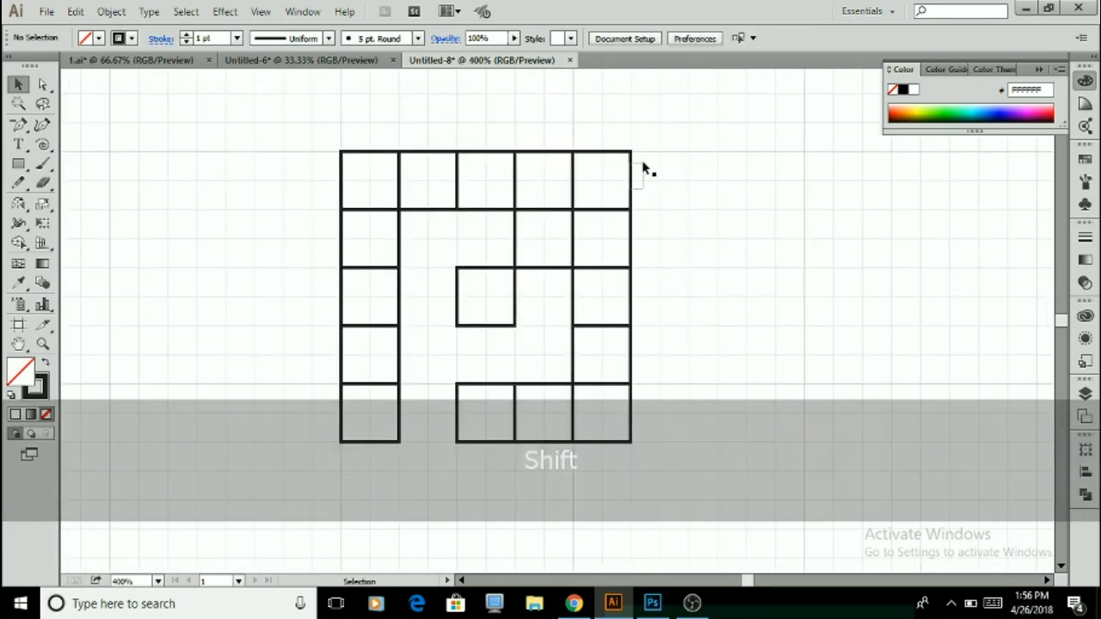
pyautogui.click(633, 167)
pyautogui.press('Right')
pyautogui.press('Up')
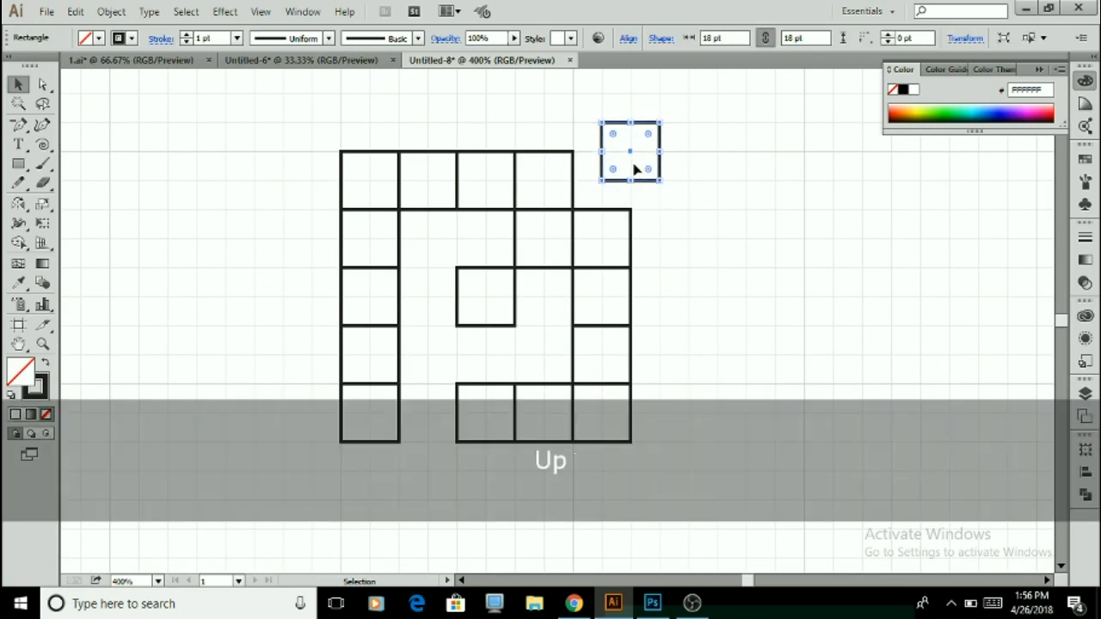
pyautogui.click(725, 169)
# - Duplicate the detached corner square above itself and scale the copy down to about half its size
pyautogui.scroll(-2, 695, 172)
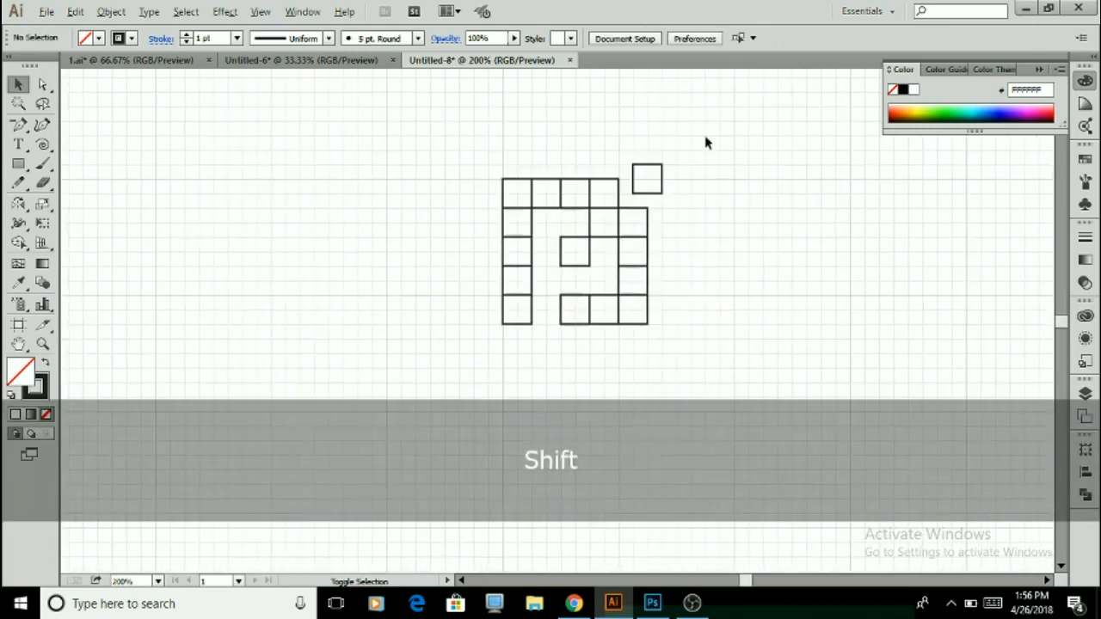
pyautogui.scroll(3, 561, 346)
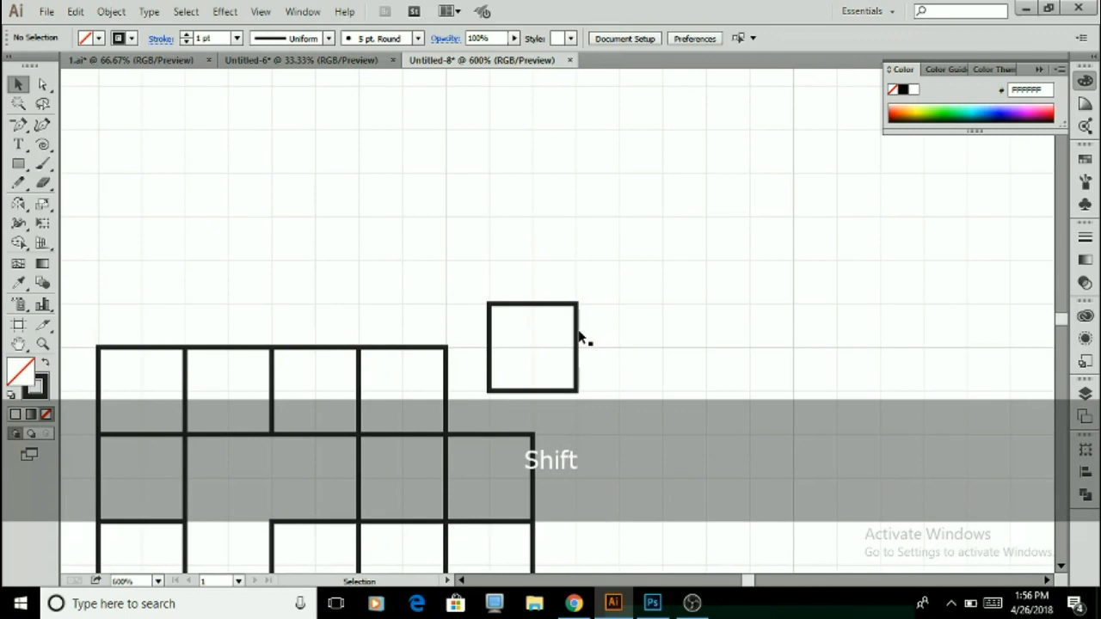
pyautogui.moveTo(578, 340); pyautogui.dragTo(545, 255)
pyautogui.moveTo(523, 295); pyautogui.dragTo(588, 259)
# - Turn off the grid and grid snapping, and position a still smaller square above the detached corner square's right edge
pyautogui.hotkey('ctrl', "'")
pyautogui.hotkey('ctrl', 'shift', "'")
pyautogui.click(576, 254)
pyautogui.click(519, 253)
pyautogui.click(602, 271)
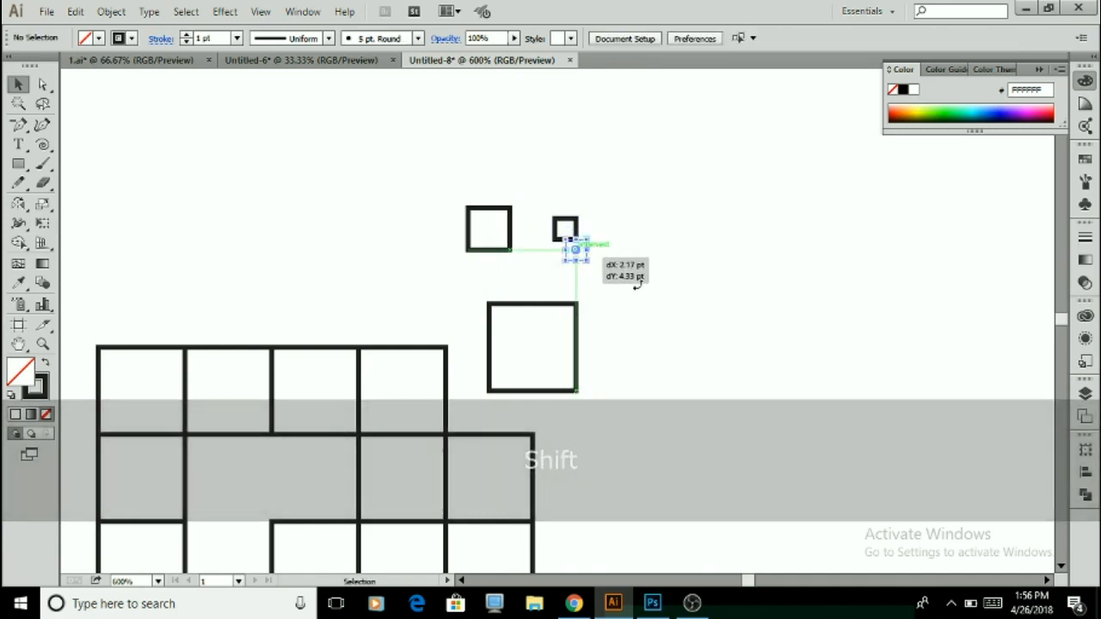
pyautogui.click(641, 287)
# - Color the left column's bottom square with the purple sampled from the matching square of the reference logo
pyautogui.scroll(-3, 641, 287)
pyautogui.moveTo(352, 221); pyautogui.dragTo(740, 501)
pyautogui.click(638, 439)
pyautogui.scroll(-2, 638, 444)
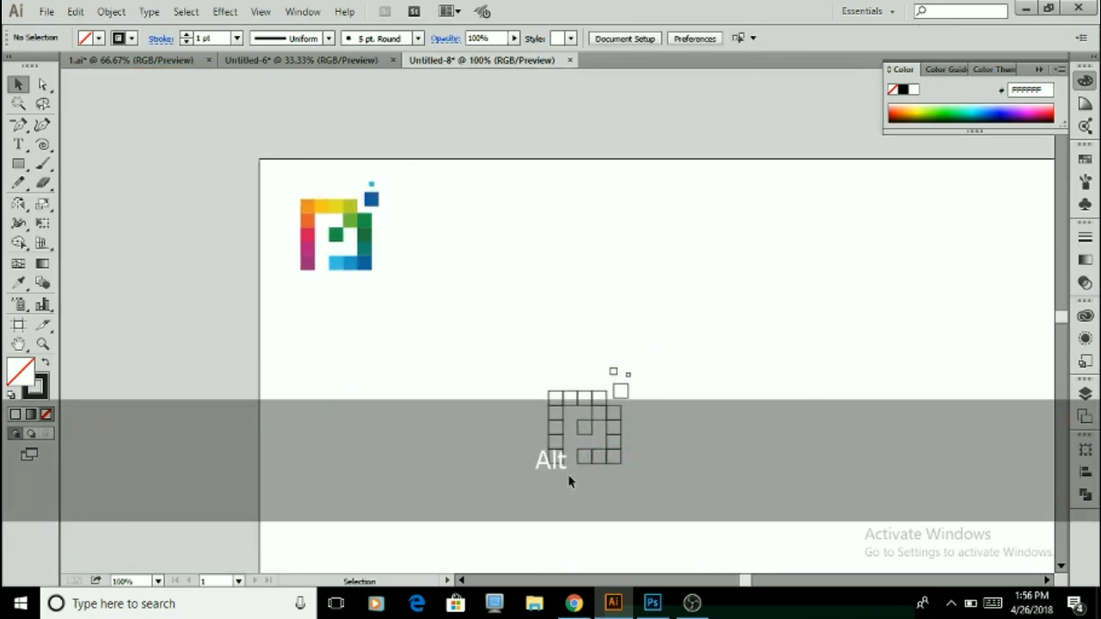
pyautogui.click(555, 456)
pyautogui.press('i')
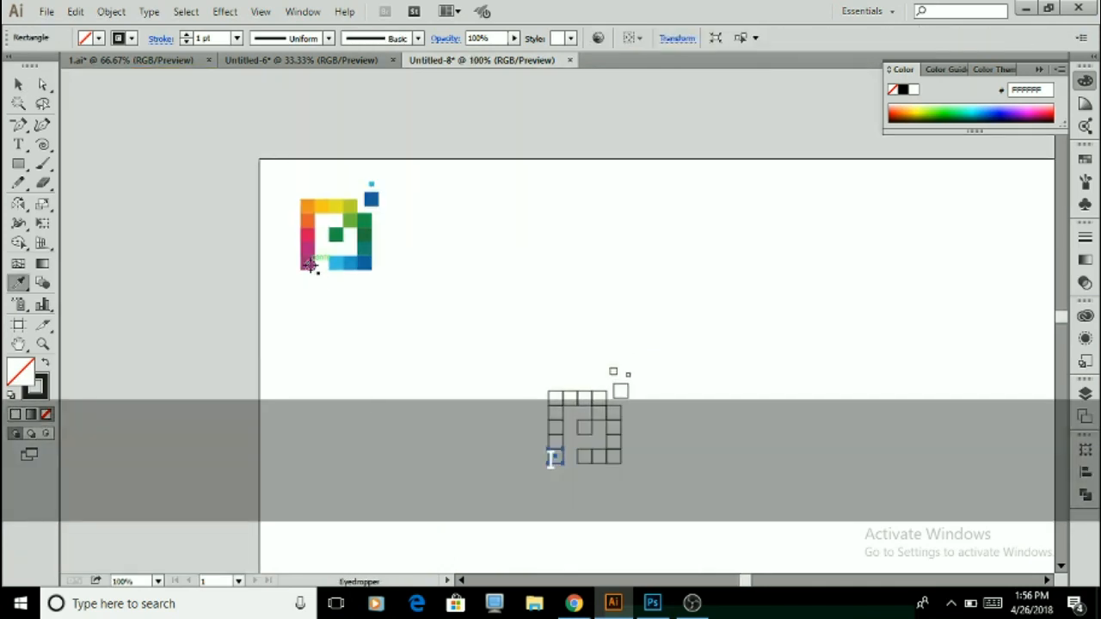
pyautogui.click(307, 263)
pyautogui.press('v')
pyautogui.click(418, 384)
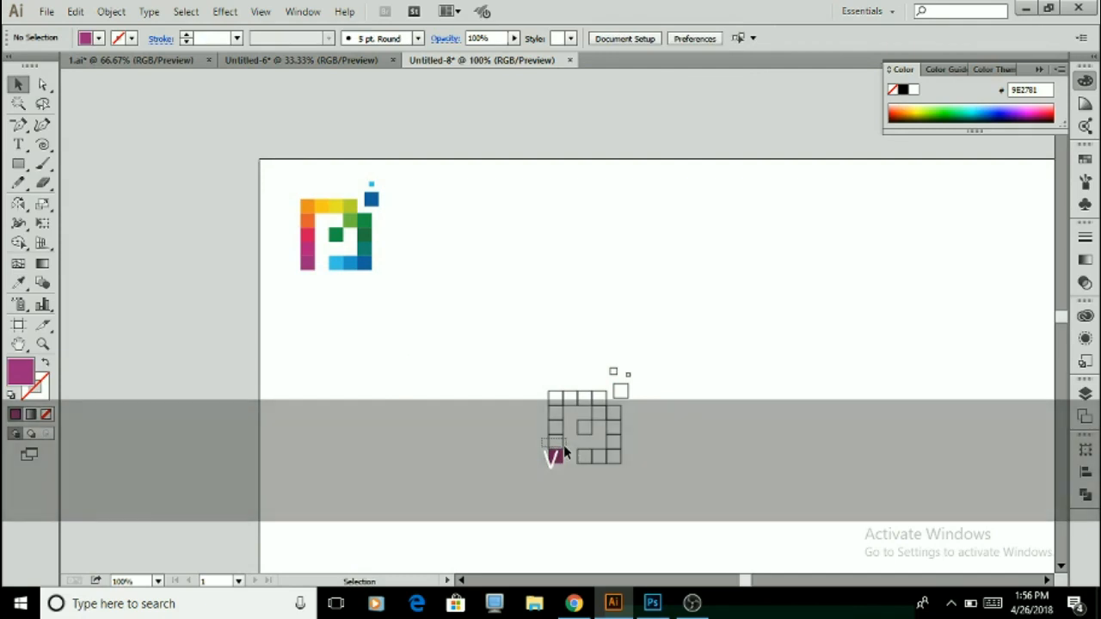
# - Color the left column's second square from the bottom with the reference logo's matching magenta
pyautogui.click(557, 442)
pyautogui.press('i')
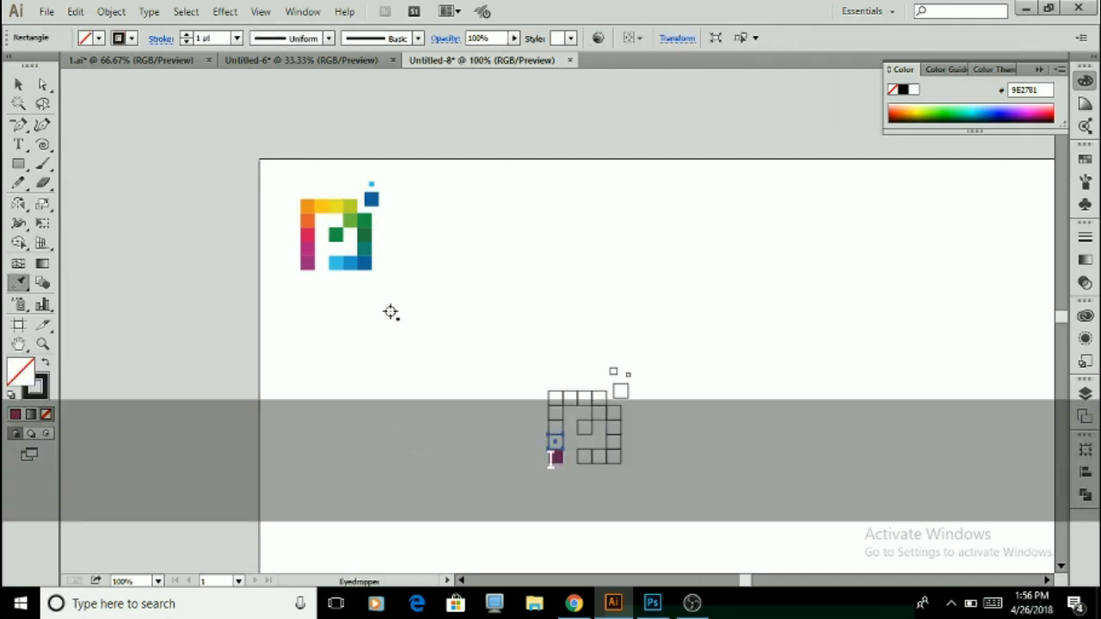
pyautogui.click(307, 250)
pyautogui.press('v')
pyautogui.click(413, 412)
# - Color the left column's middle square with the crimson sampled from the matching square of the reference logo
pyautogui.scroll(1, 646, 473)
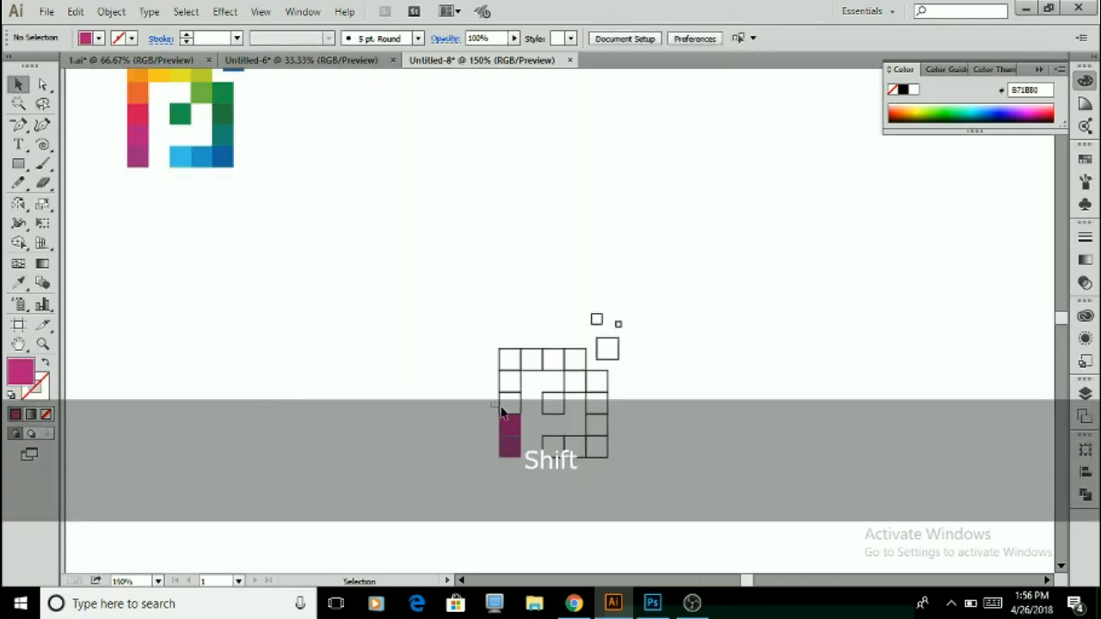
pyautogui.keyDown('shift'); pyautogui.click(502, 412); pyautogui.keyUp('shift')
pyautogui.press('i')
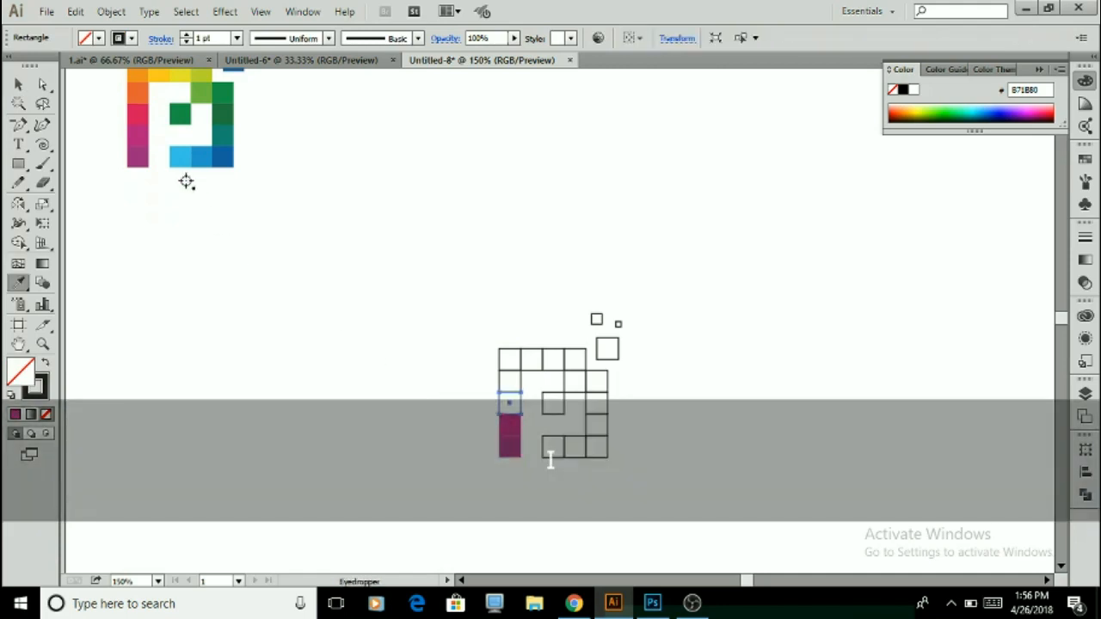
pyautogui.click(141, 120)
pyautogui.press('v')
pyautogui.click(481, 381)
# - Undo the accidental shift of the left column's second square from the top and color it with the reference logo's dark orange
pyautogui.moveTo(501, 378); pyautogui.dragTo(506, 389)
pyautogui.hotkey('ctrl', 'z')
pyautogui.hotkey('ctrl', 'z')
pyautogui.press('i')
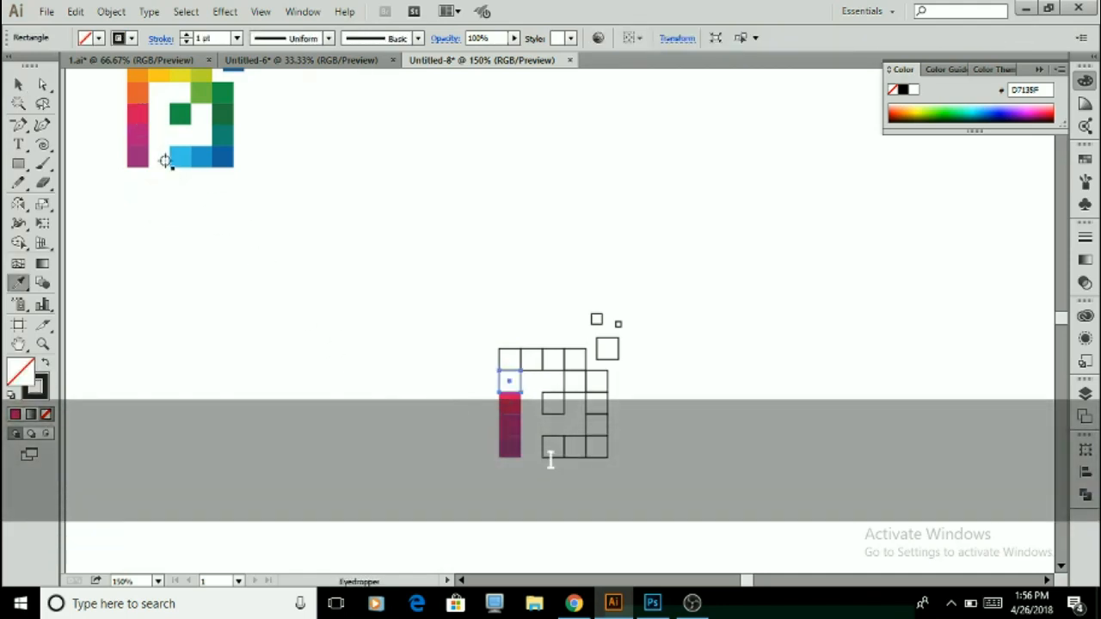
pyautogui.click(136, 92)
pyautogui.press('v')
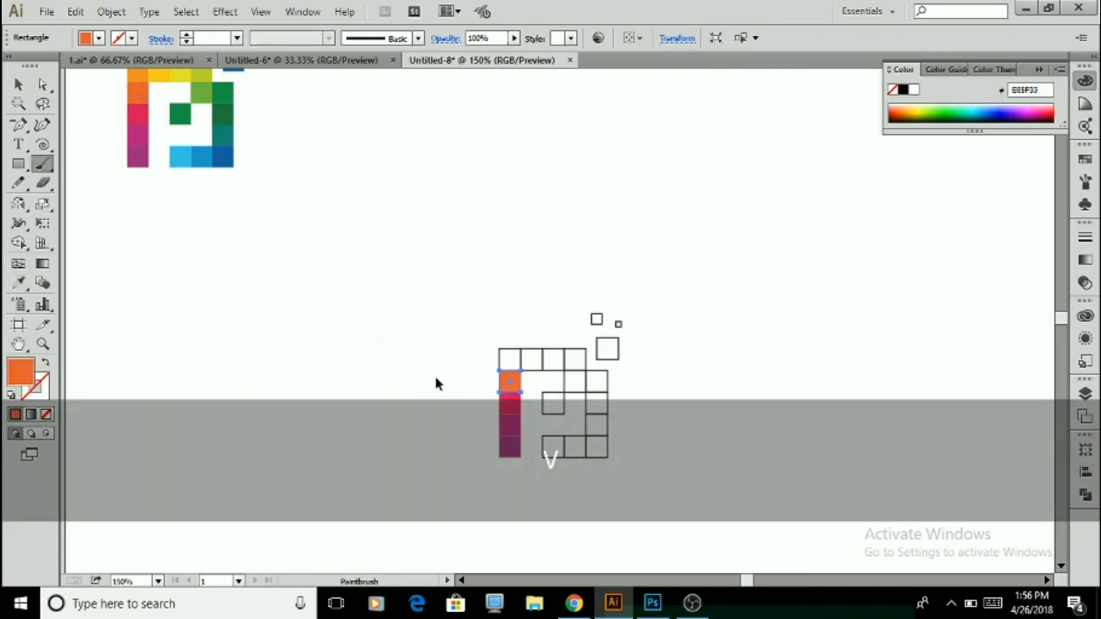
pyautogui.click(486, 335)
# - Color the top-left corner square with the light orange of the reference logo's corner square
pyautogui.click(508, 358)
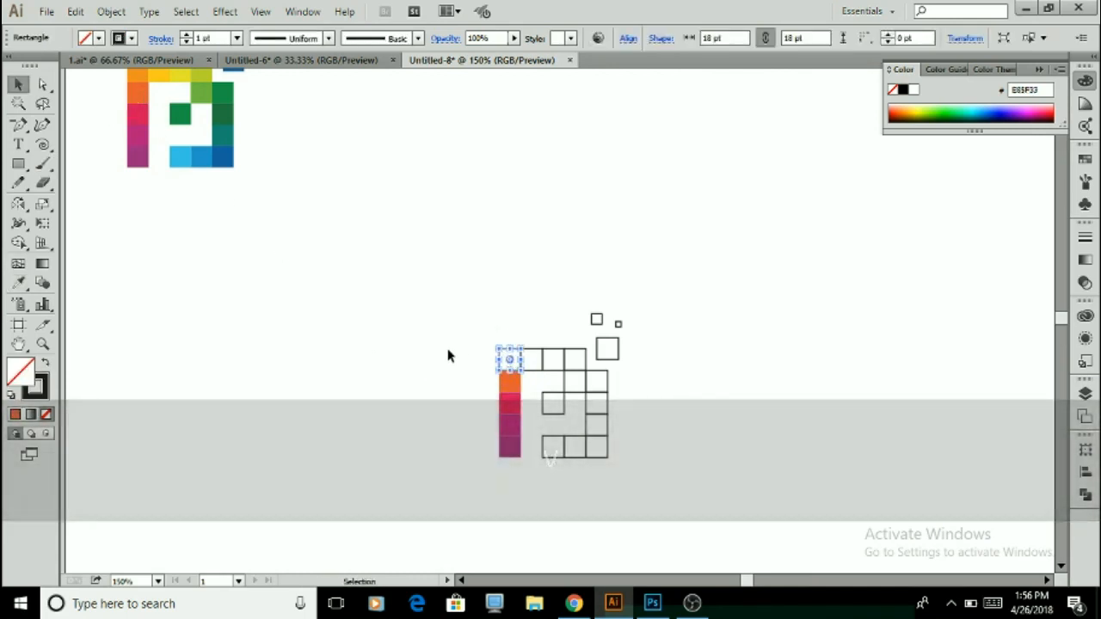
pyautogui.press('i')
pyautogui.click(138, 76)
pyautogui.press('v')
pyautogui.click(521, 329)
# - Color the second square of the top row with the golden yellow sampled from the reference logo
pyautogui.moveTo(531, 369); pyautogui.dragTo(531, 370)
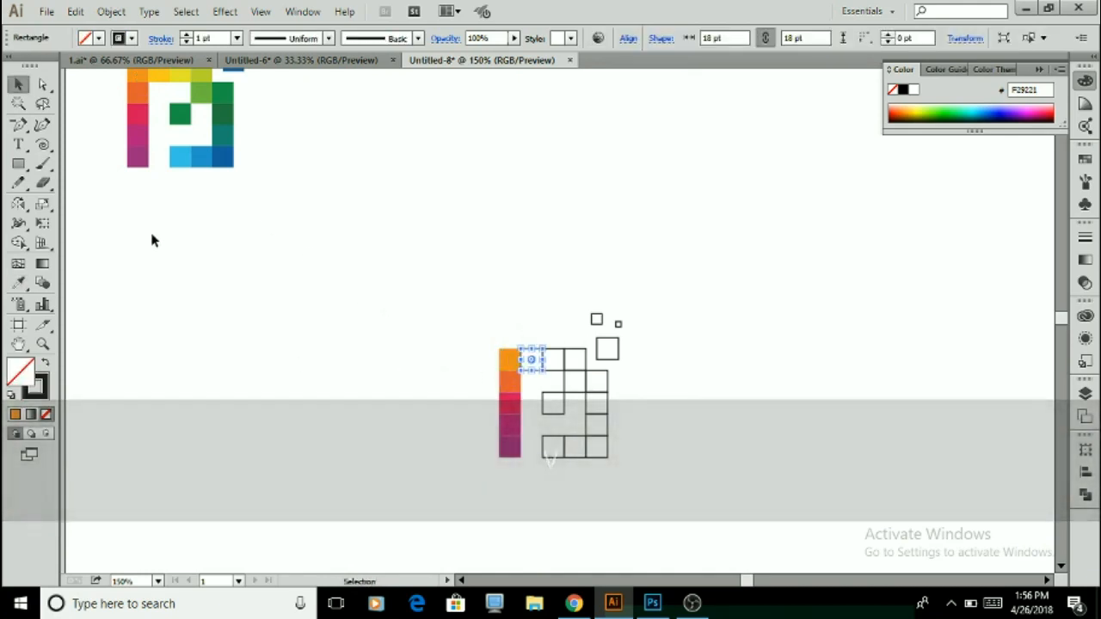
pyautogui.press('i')
pyautogui.scroll(1, 160, 136)
pyautogui.click(152, 92)
pyautogui.press('v')
pyautogui.click(545, 359)
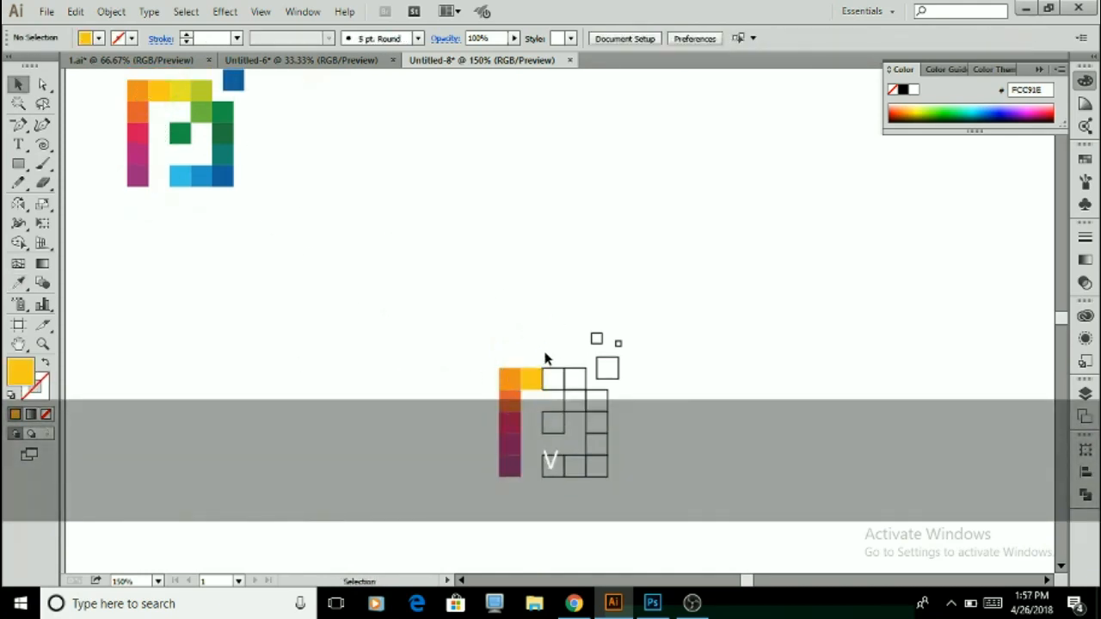
# - Color the third square of the top row with the yellow-green of the reference logo's fourth top-row square
pyautogui.click(553, 380)
pyautogui.press('i')
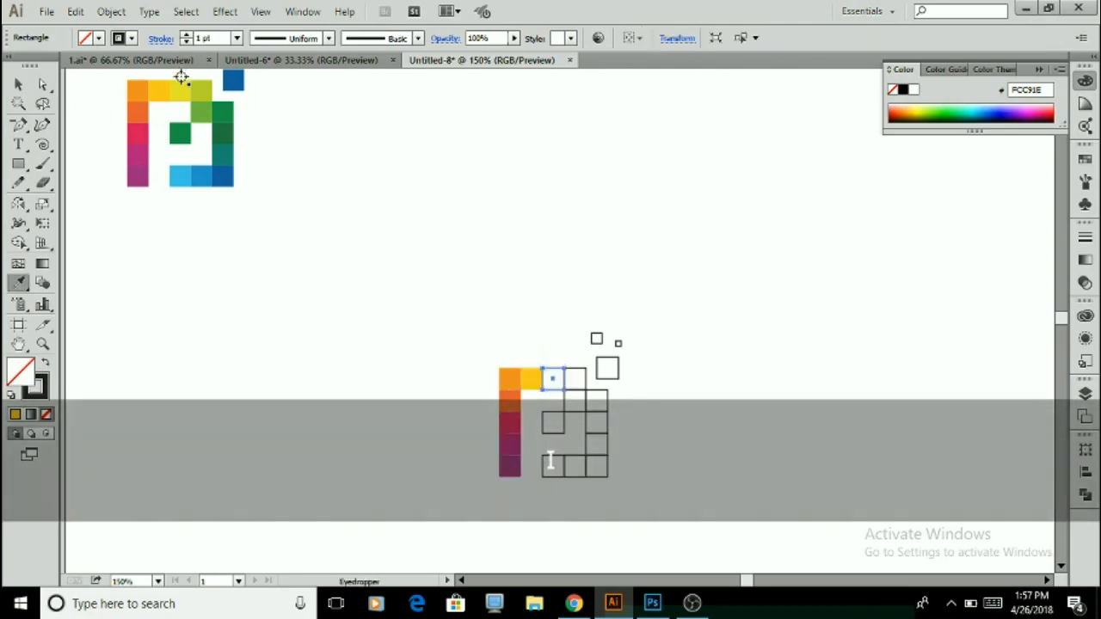
pyautogui.click(201, 89)
pyautogui.press('v')
pyautogui.click(558, 347)
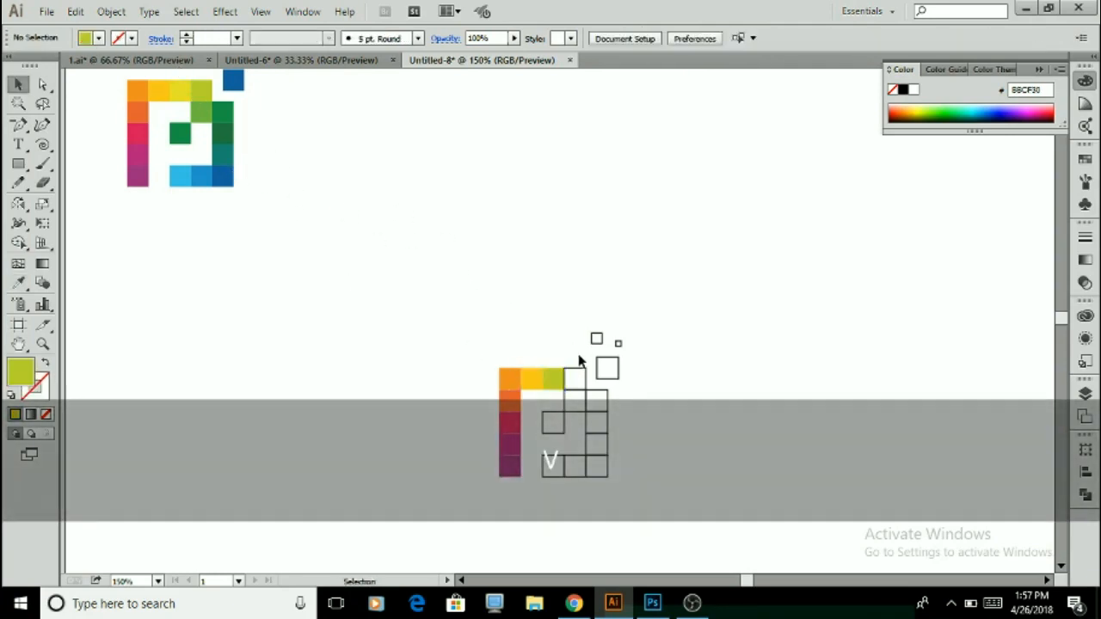
# - Color the fourth square of the top row with the yellow-green of the reference logo's fourth top-row square
pyautogui.click(574, 379)
pyautogui.press('i')
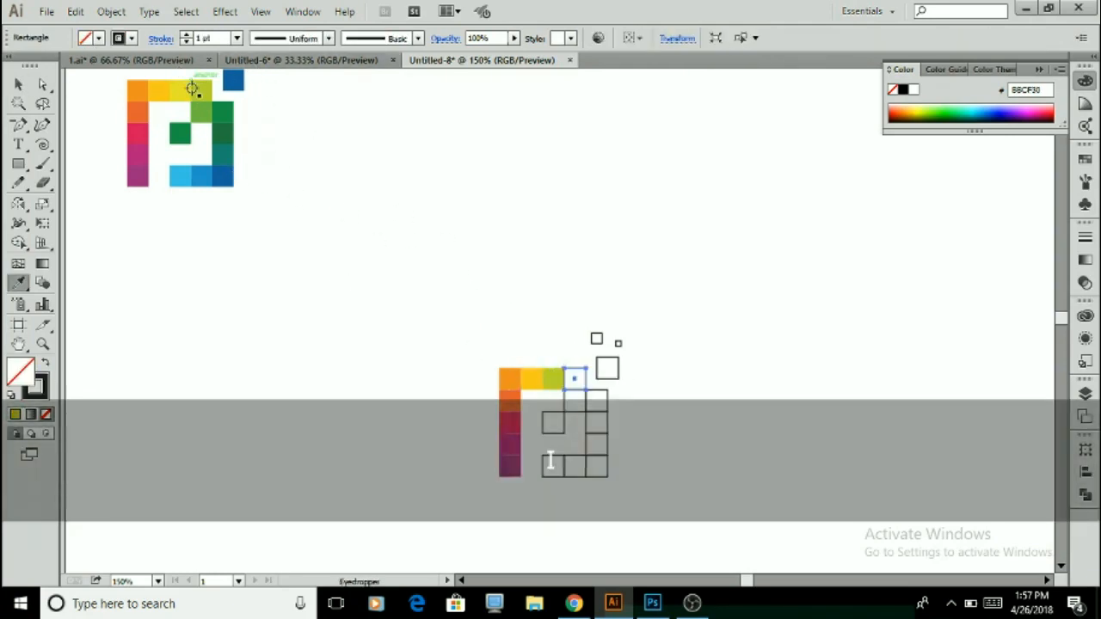
pyautogui.click(192, 90)
pyautogui.press('v')
pyautogui.click(592, 319)
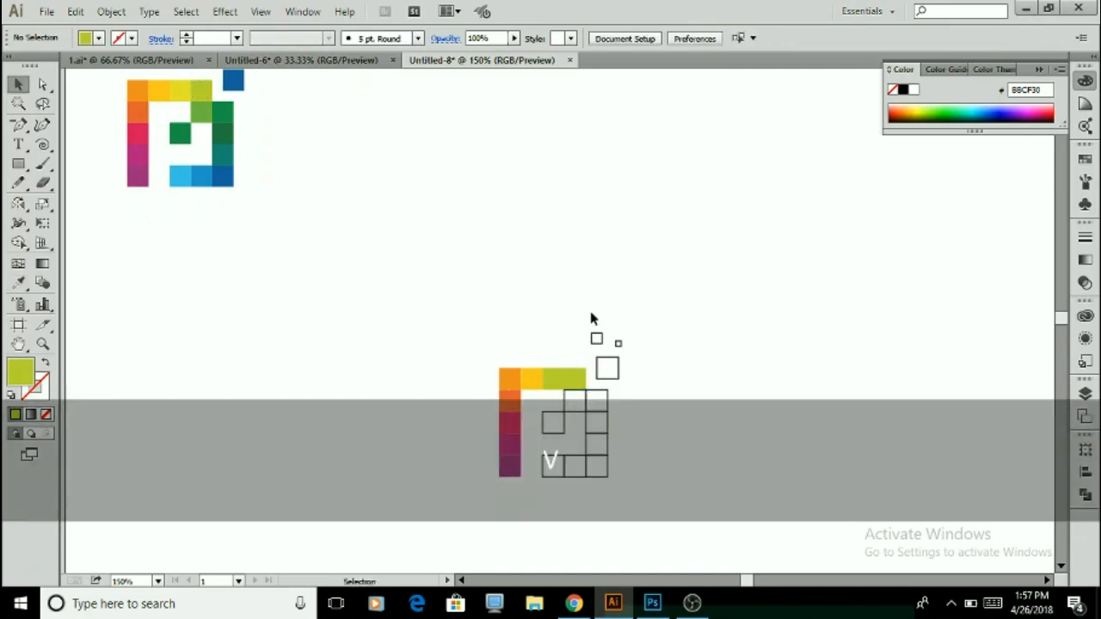
# - Recolor the third square of the top row with the yellow of the reference logo's third top-row square
pyautogui.click(556, 376)
pyautogui.press('i')
pyautogui.click(179, 90)
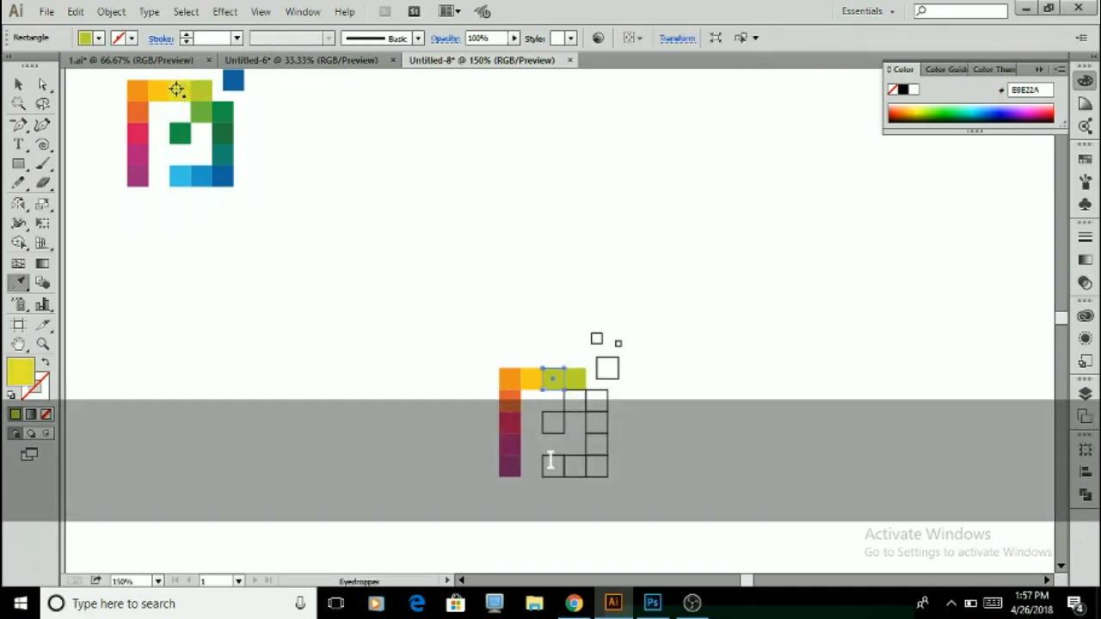
pyautogui.press('v')
pyautogui.click(591, 413)
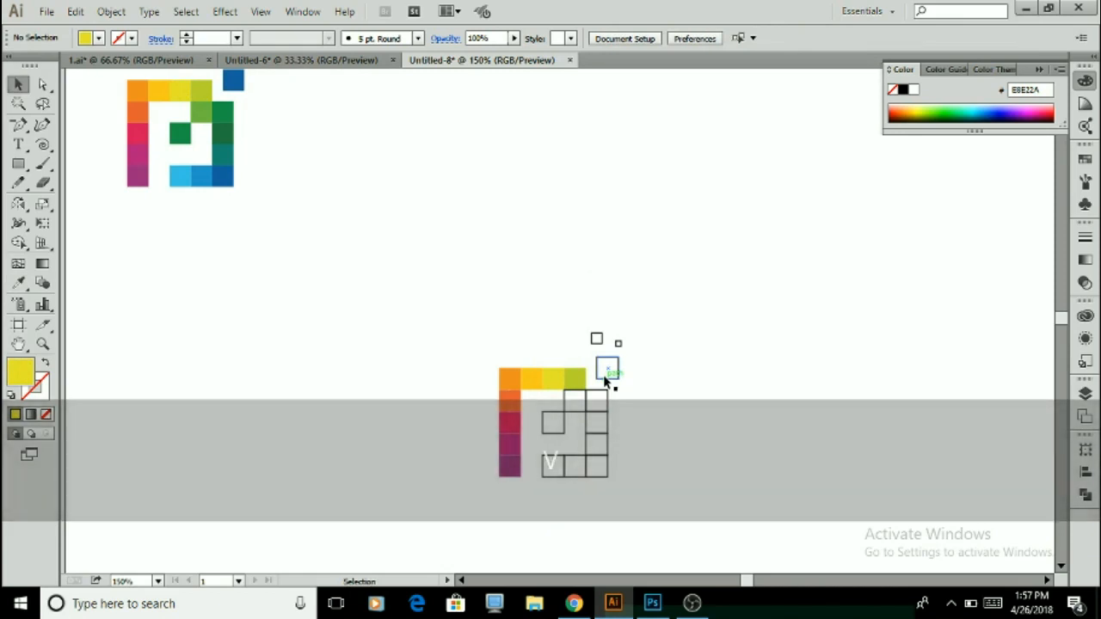
# - Color the largest detached square above the logo with the dark blue of the reference logo's large detached square
pyautogui.click(607, 372)
pyautogui.press('i')
pyautogui.click(231, 83)
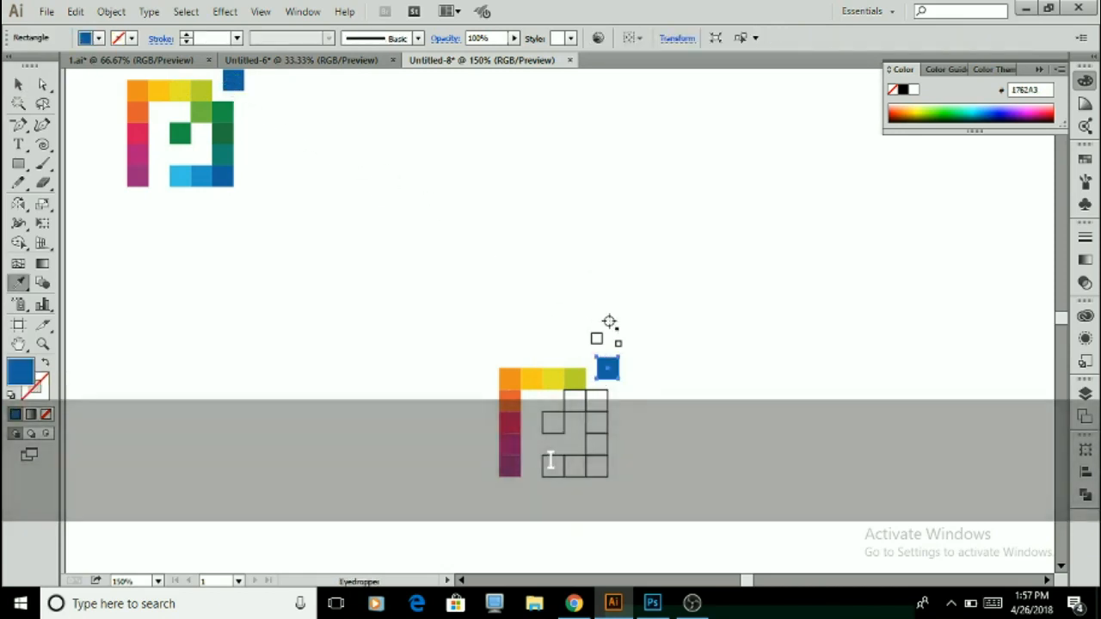
pyautogui.press('v')
pyautogui.click(614, 337)
# - Color the medium detached square with the light blue of the reference logo's small detached square
pyautogui.click(601, 339)
pyautogui.scroll(1, 416, 267)
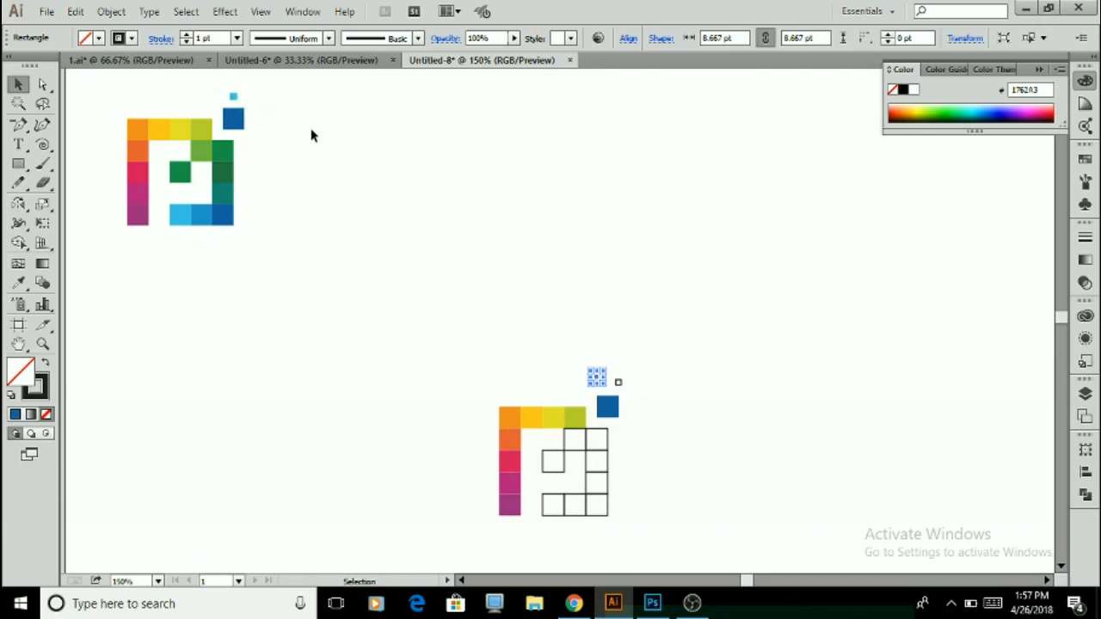
pyautogui.press('i')
pyautogui.click(237, 96)
pyautogui.press('v')
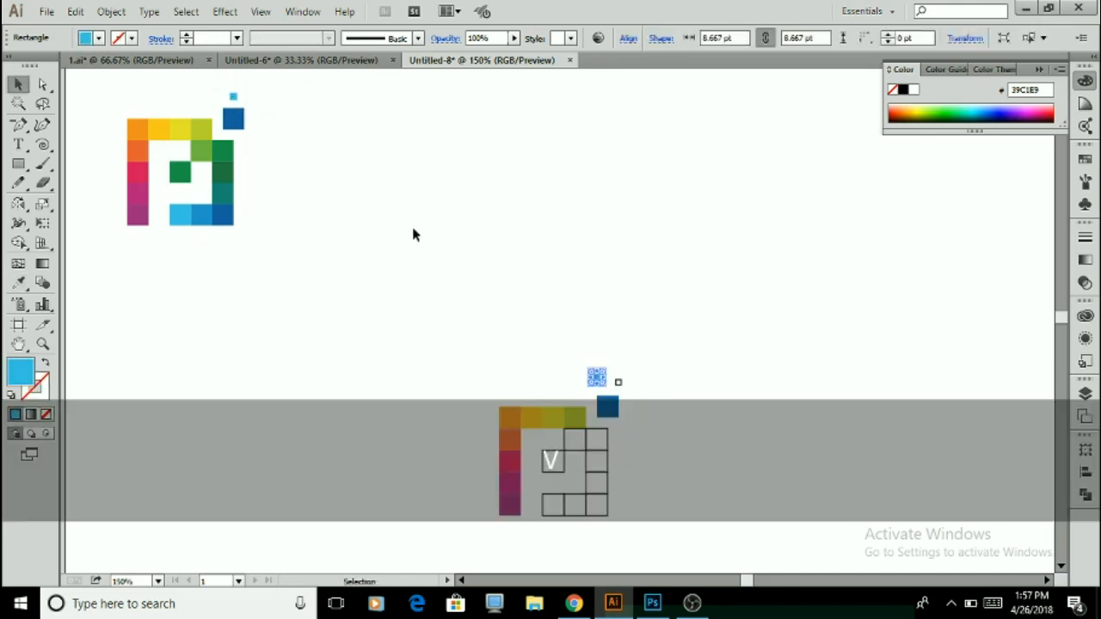
pyautogui.click(413, 229)
# - Color the smallest detached square with the yellow of the new logo's third top-row square
pyautogui.click(619, 383)
pyautogui.scroll(-3, 551, 396)
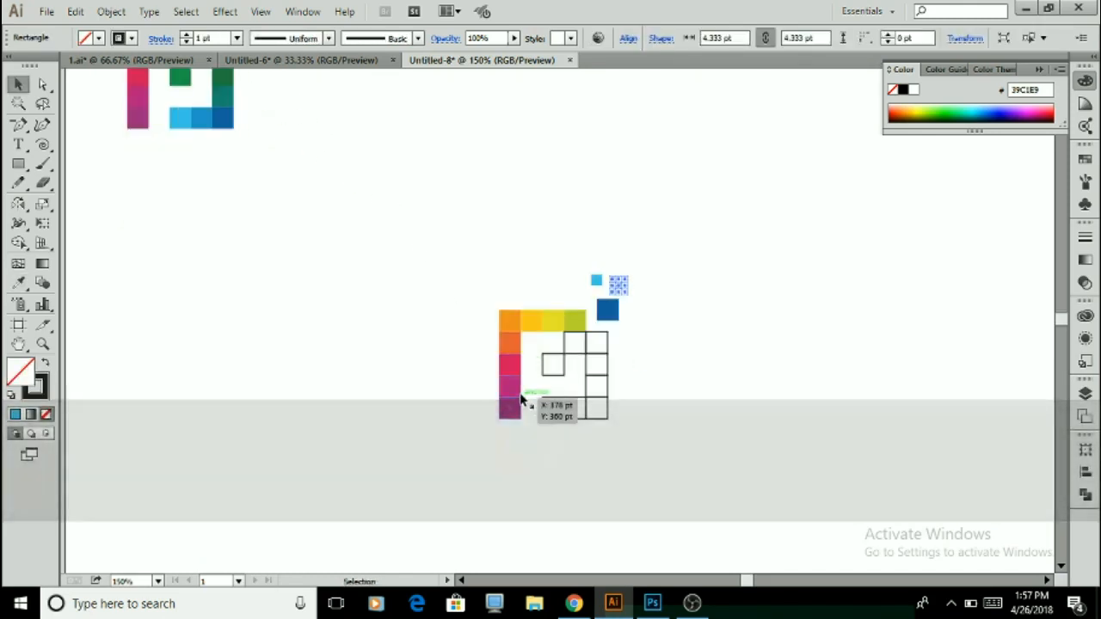
pyautogui.press('i')
pyautogui.click(550, 319)
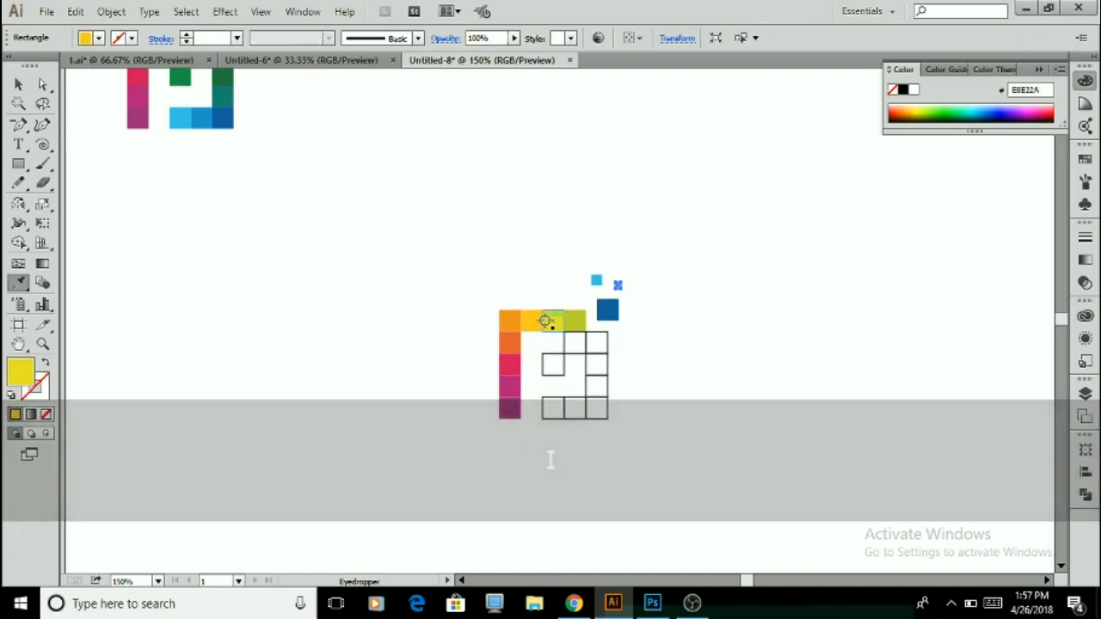
pyautogui.press('v')
pyautogui.click(509, 251)
# - Recolor the smallest detached square with the golden yellow of the new logo's second top-row square
pyautogui.scroll(3, 628, 301)
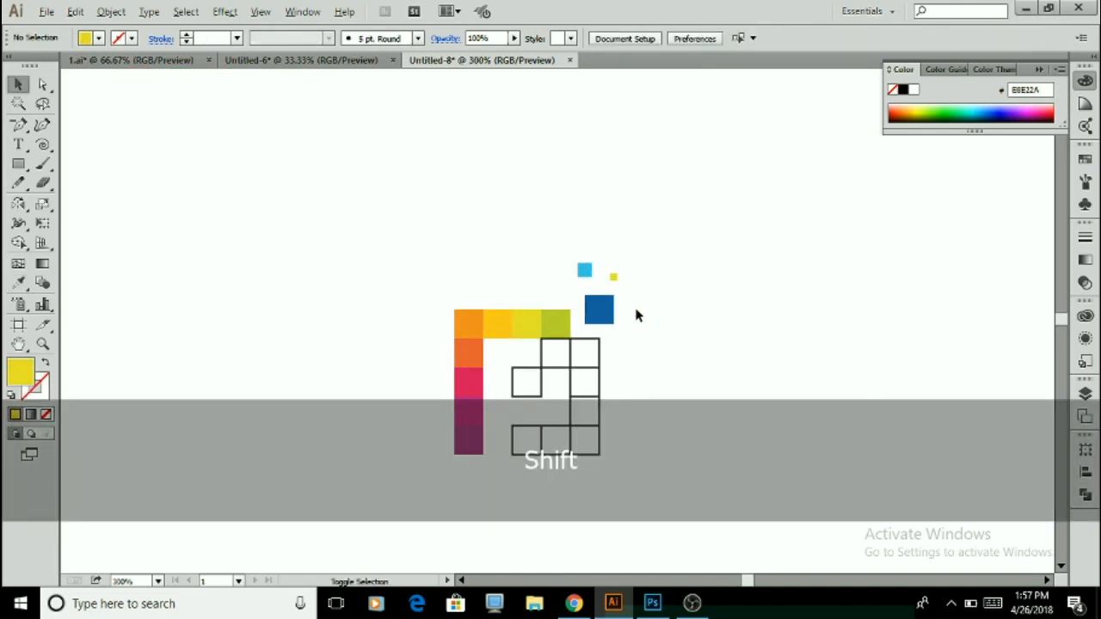
pyautogui.click(589, 246)
pyautogui.press('i')
pyautogui.click(352, 331)
pyautogui.press('v')
pyautogui.click(401, 256)
# - Color the square directly below the top row's yellow-green square with the reference logo's light green
pyautogui.scroll(-3, 401, 256)
pyautogui.scroll(2, 401, 256)
pyautogui.scroll(-3, 401, 256)
pyautogui.scroll(2, 454, 341)
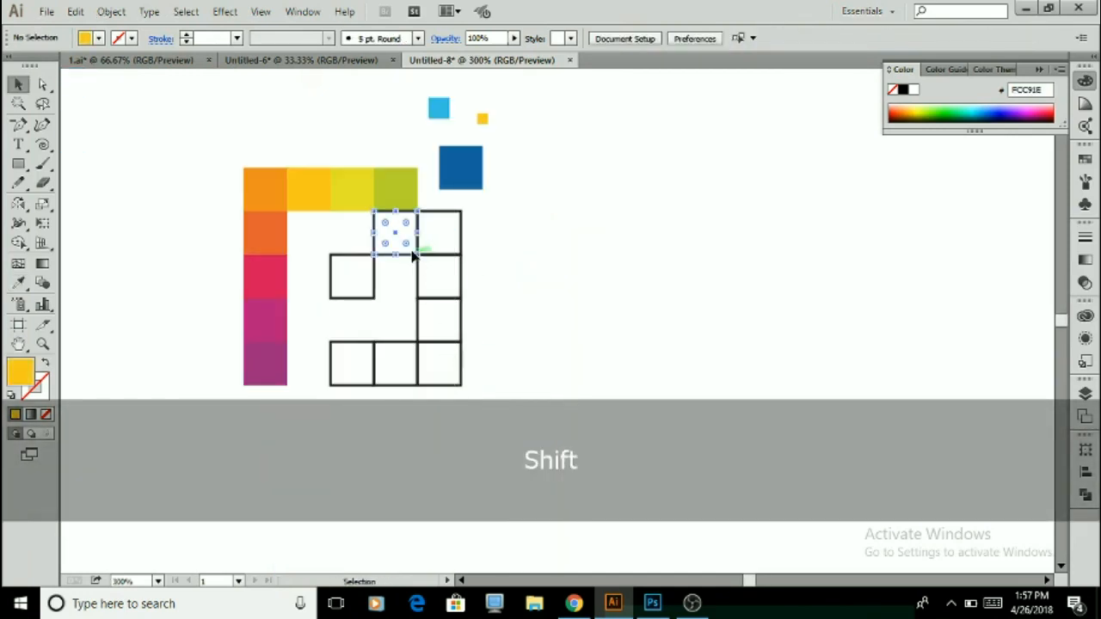
pyautogui.click(413, 254)
pyautogui.scroll(-3, 393, 246)
pyautogui.press('i')
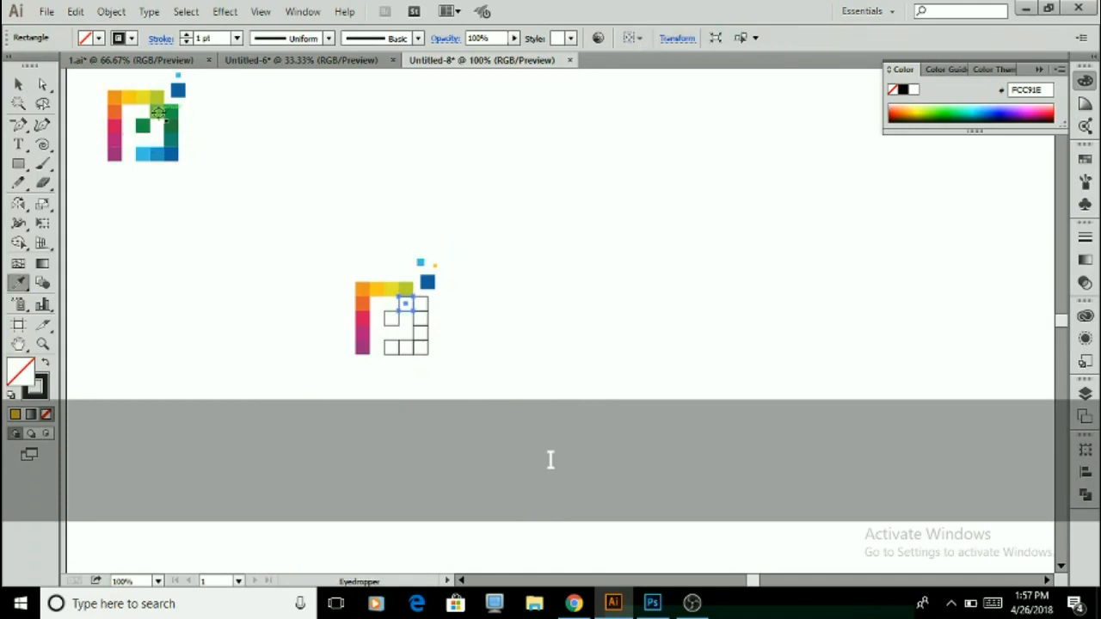
pyautogui.click(161, 114)
pyautogui.press('v')
pyautogui.click(391, 332)
# - Color the isolated inner square with the green of the reference logo's inner square
pyautogui.click(398, 322)
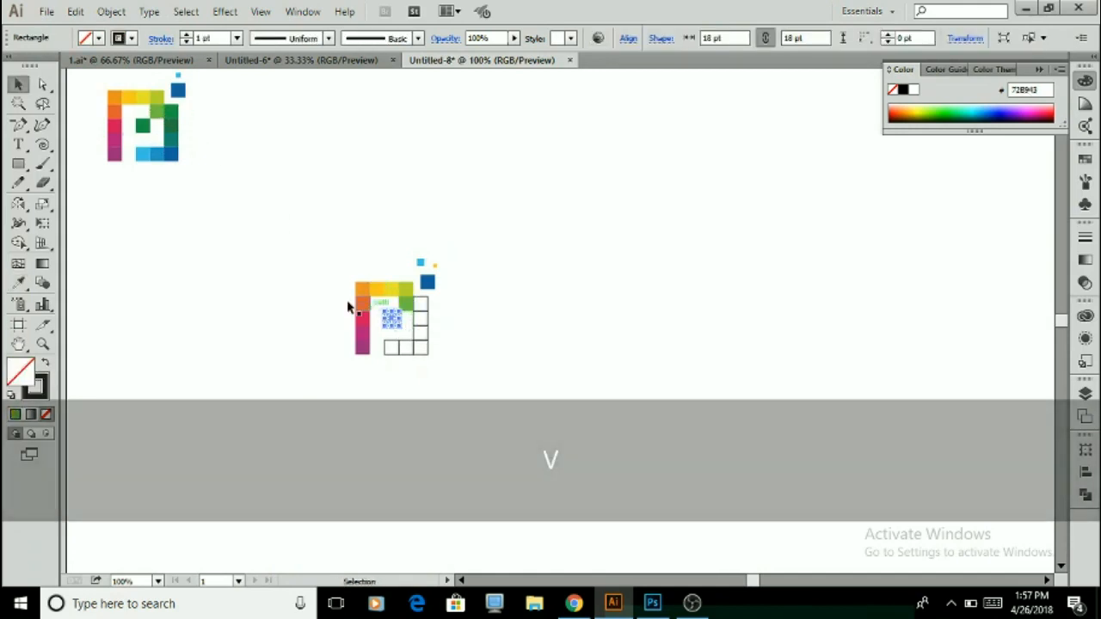
pyautogui.press('i')
pyautogui.click(145, 127)
pyautogui.press('v')
pyautogui.click(248, 246)
# - Color the topmost square of the right column with the reference logo's light green
pyautogui.click(422, 303)
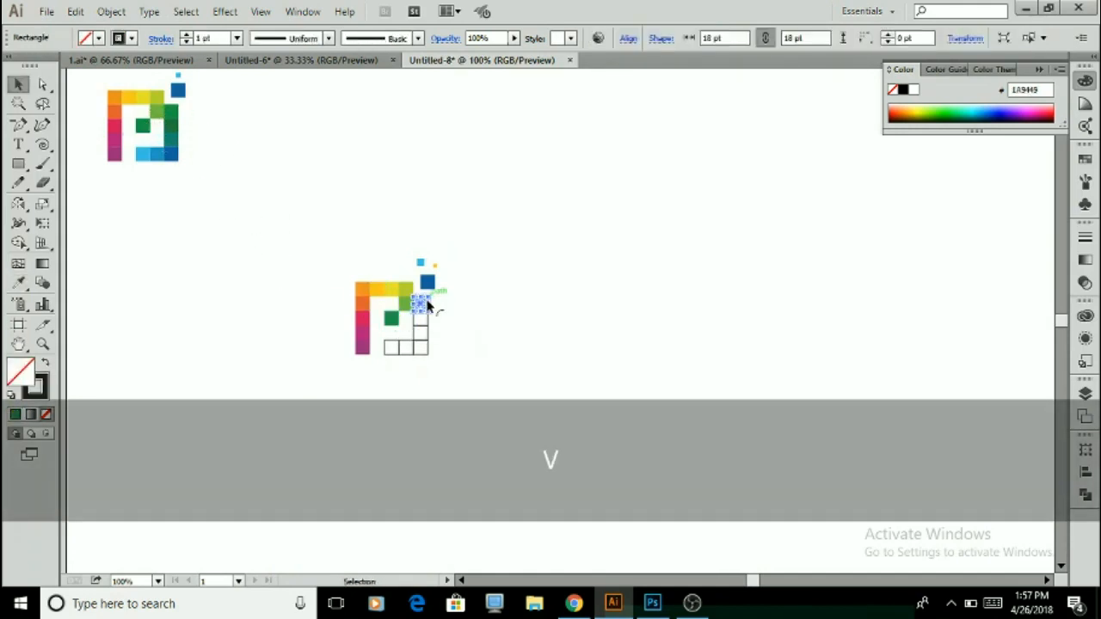
pyautogui.press('i')
pyautogui.click(162, 110)
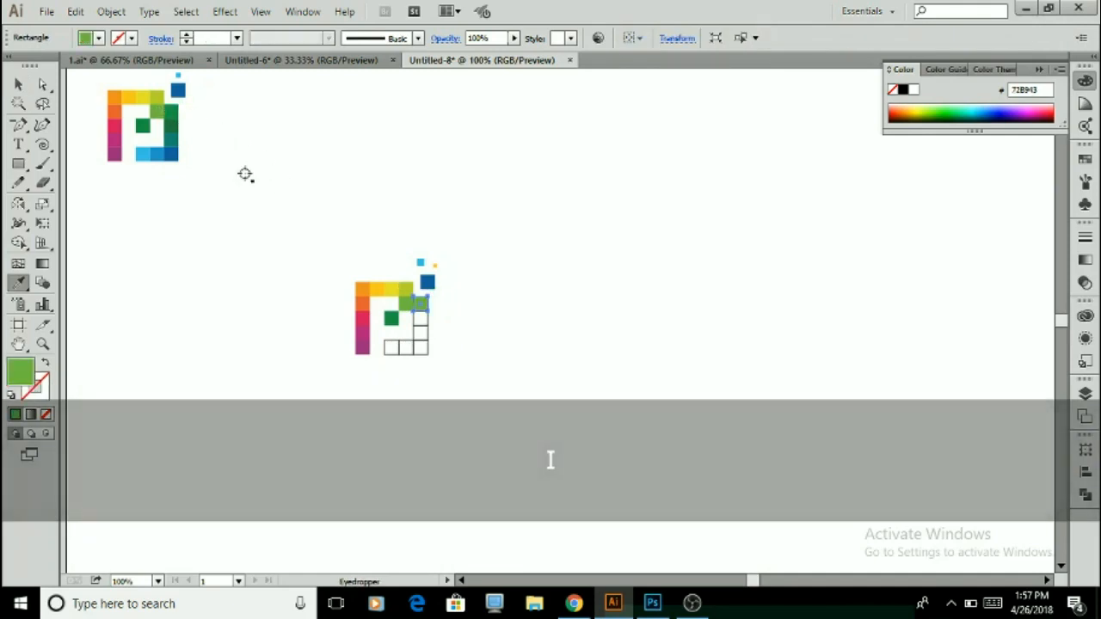
pyautogui.press('v')
pyautogui.click(267, 215)
# - Recolor the topmost square of the right column with the green of the reference logo's matching square
pyautogui.click(424, 316)
pyautogui.click(409, 292)
pyautogui.click(425, 305)
pyautogui.press('i')
pyautogui.click(175, 112)
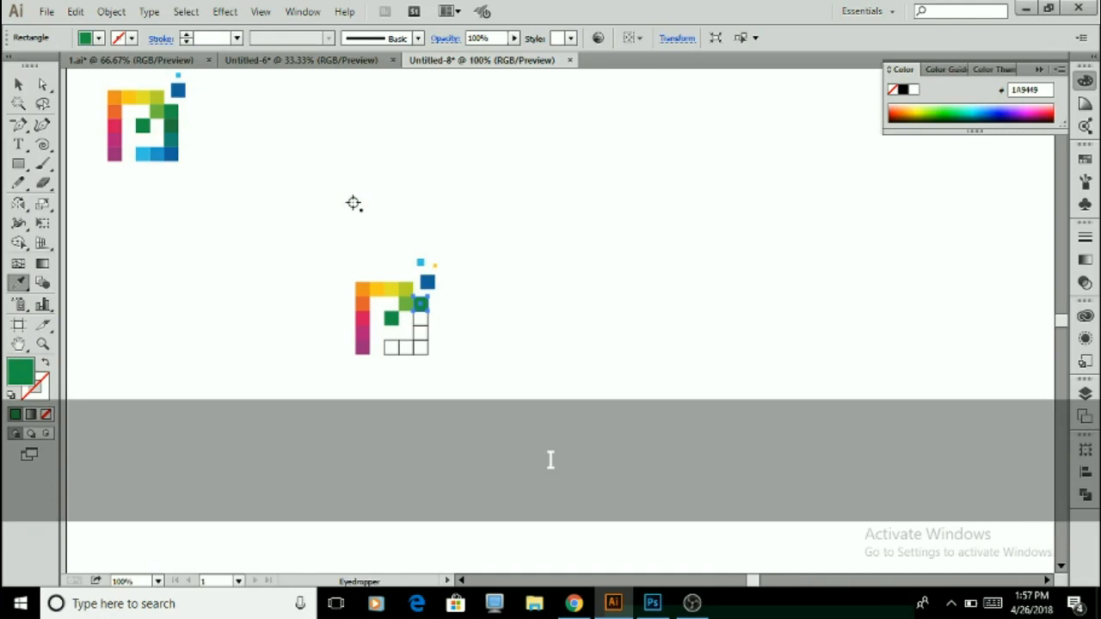
pyautogui.press('v')
# - Color the second square of the right column with the dark green of the reference logo's matching square
pyautogui.click(419, 318)
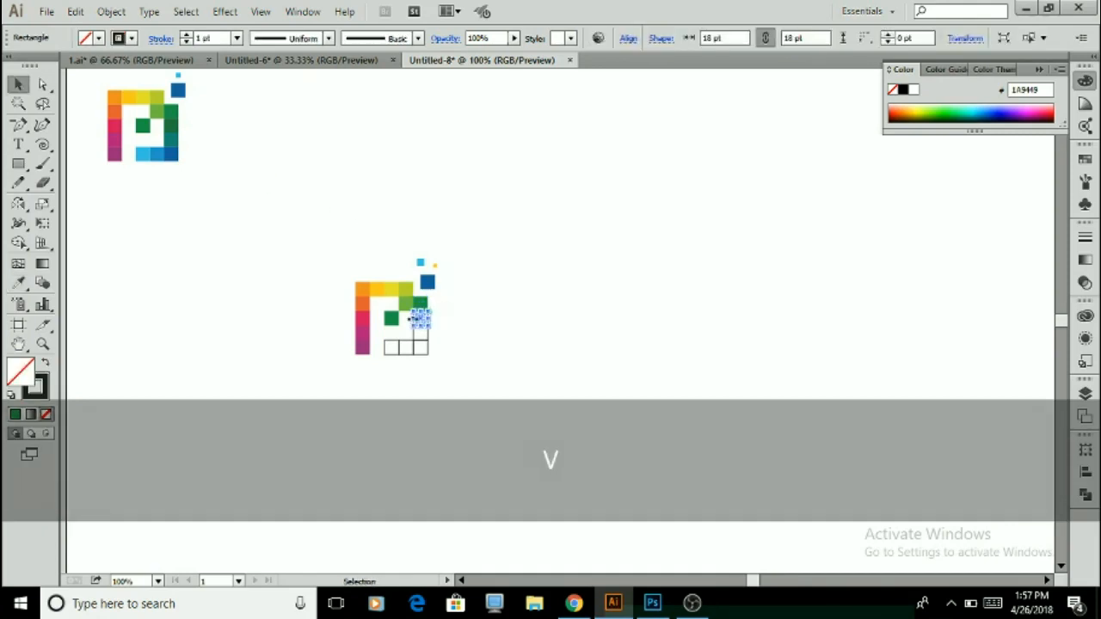
pyautogui.press('i')
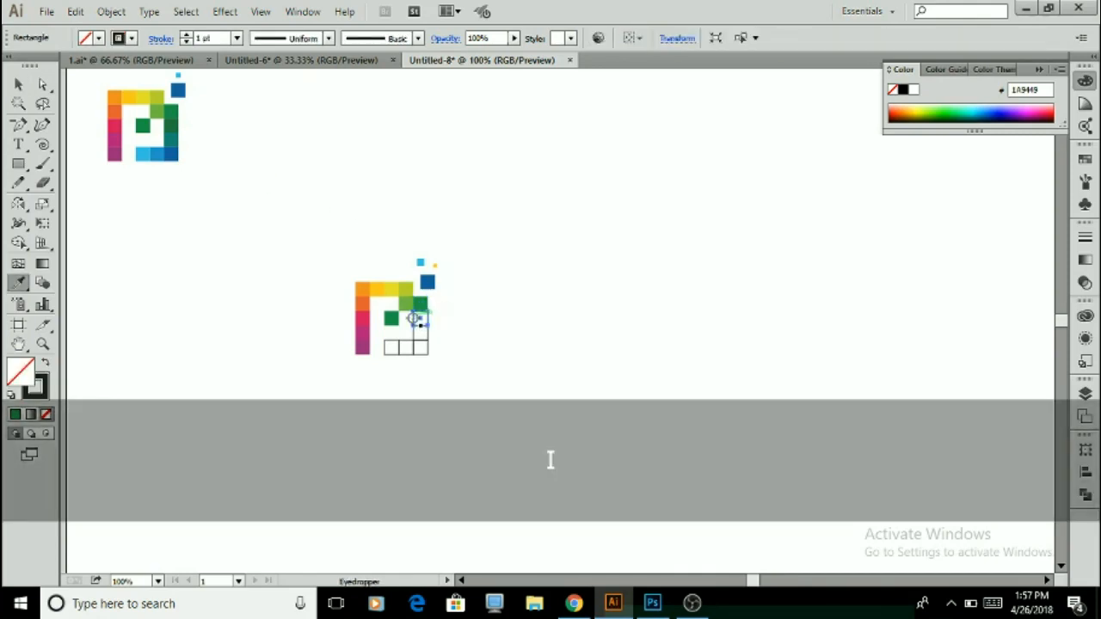
pyautogui.click(171, 128)
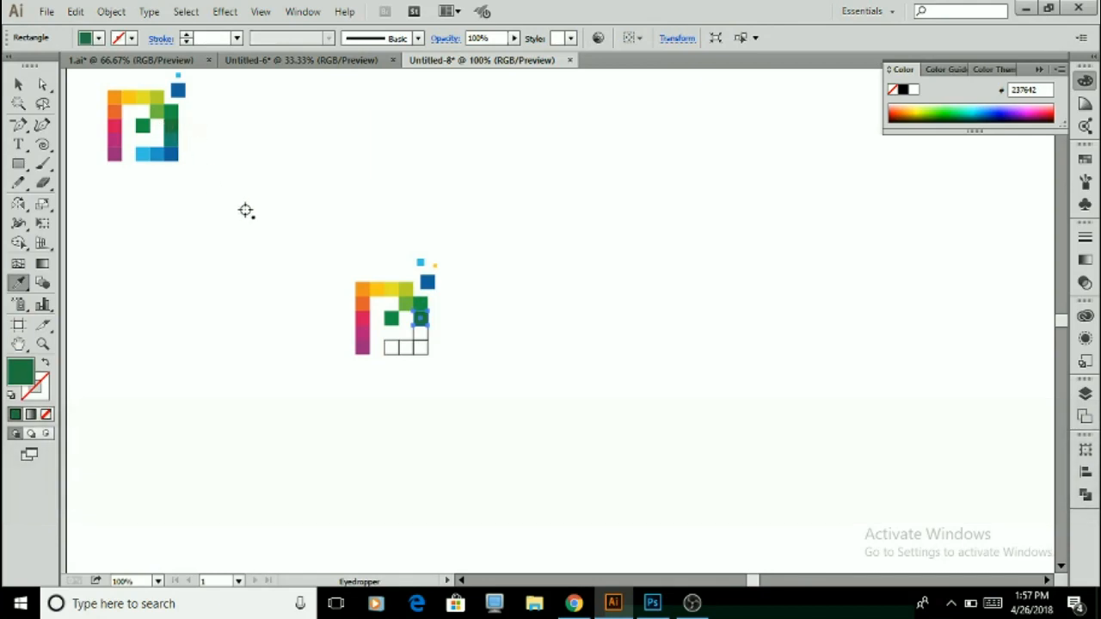
pyautogui.press('v')
pyautogui.click(333, 238)
# - Color the third square of the right column with the teal sampled from the reference logo
pyautogui.click(419, 335)
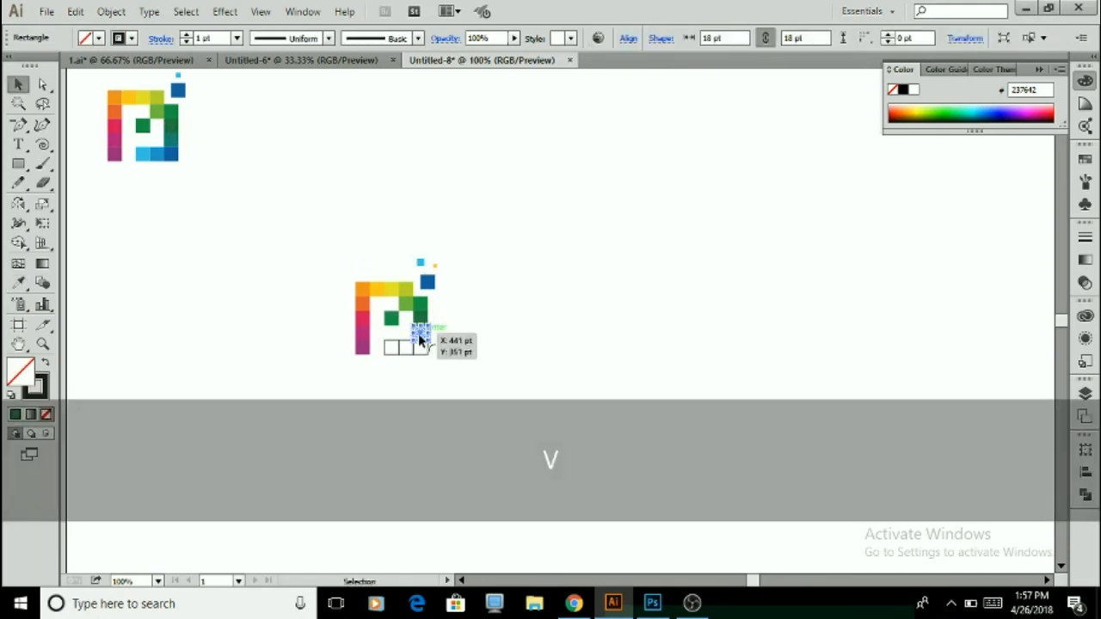
pyautogui.press('i')
pyautogui.click(172, 138)
pyautogui.press('v')
pyautogui.click(282, 251)
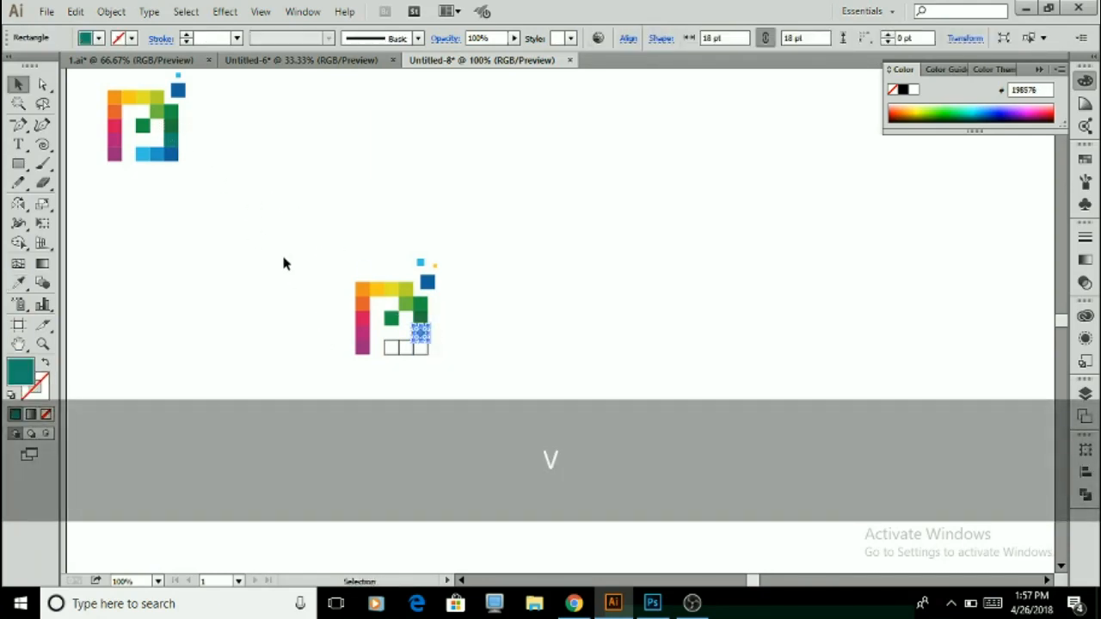
# - Color the bottom-right corner square with the dark blue of the reference logo's corner square
pyautogui.click(422, 347)
pyautogui.press('i')
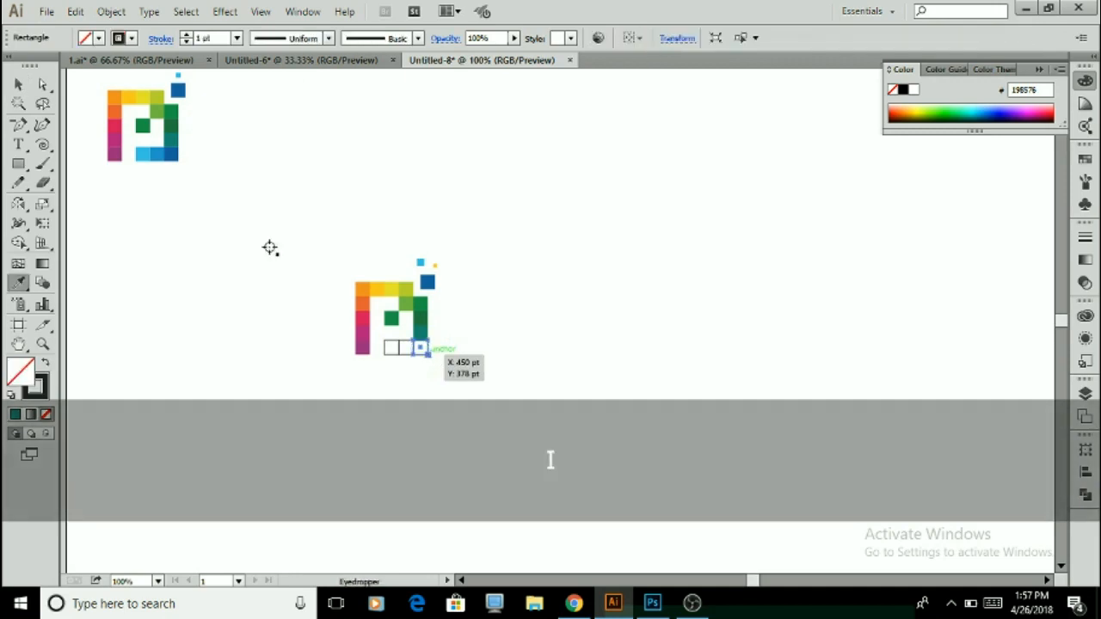
pyautogui.click(173, 155)
pyautogui.press('v')
pyautogui.click(233, 278)
# - Color the leftmost of the three connected bottom-row squares with the reference logo's light blue
pyautogui.click(400, 348)
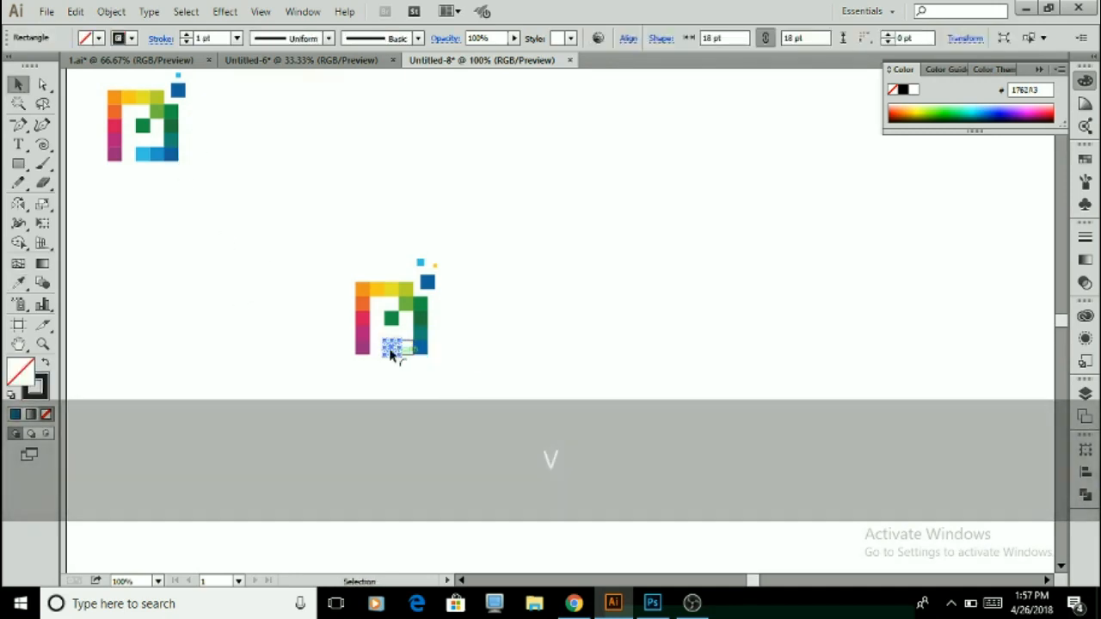
pyautogui.press('i')
pyautogui.click(148, 155)
pyautogui.press('v')
pyautogui.click(204, 287)
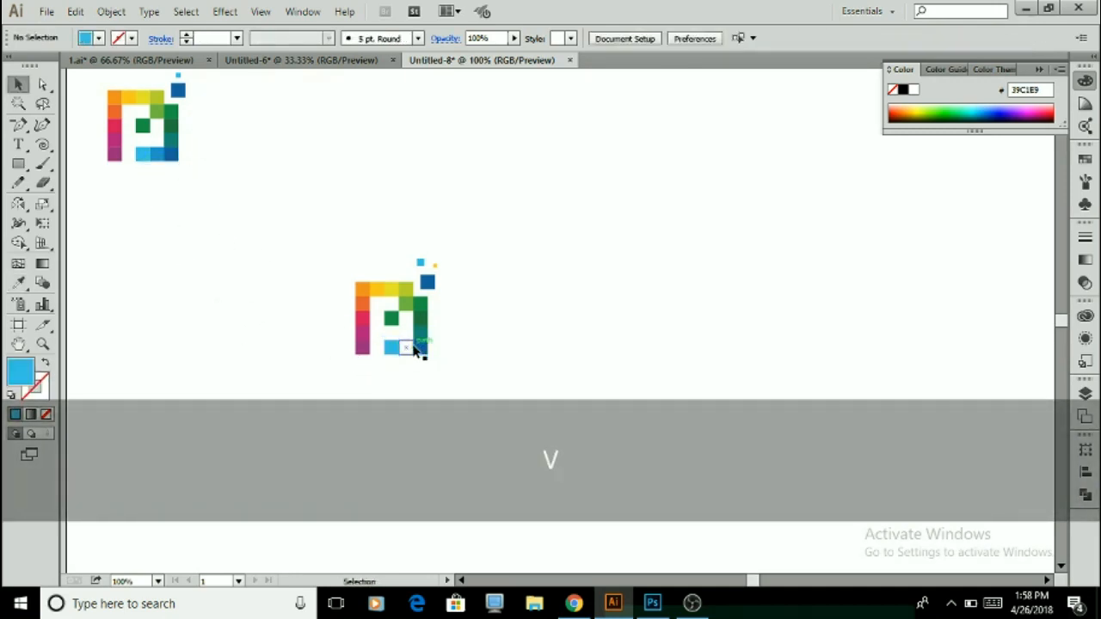
# - Color the middle of the three connected bottom-row squares with the medium blue of the reference logo's matching square
pyautogui.click(404, 347)
pyautogui.press('i')
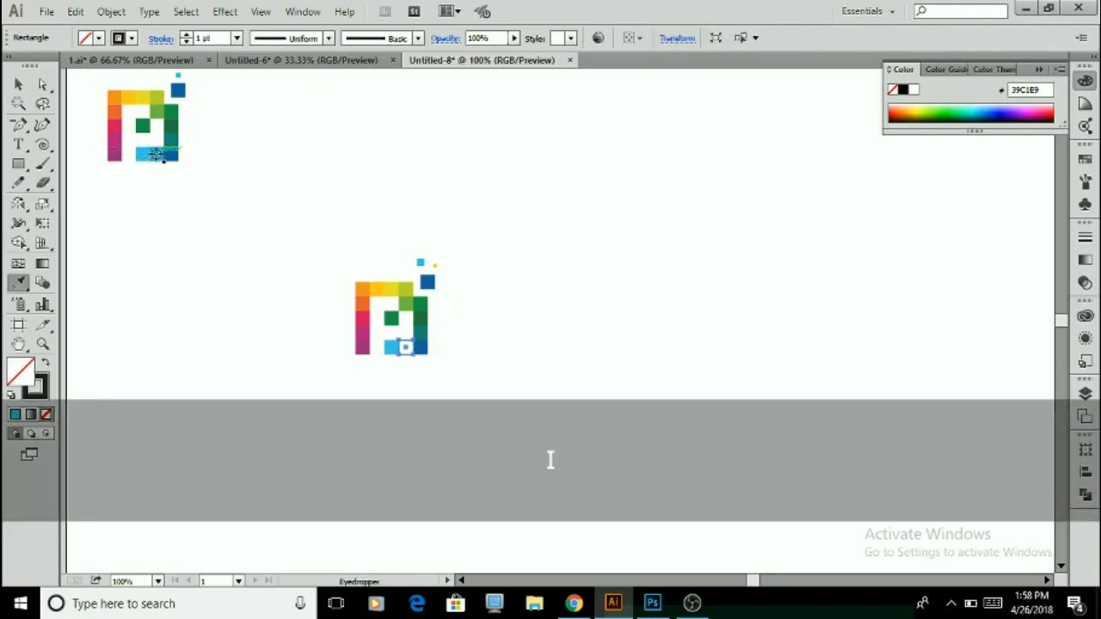
pyautogui.click(156, 155)
pyautogui.press('b')
pyautogui.click(250, 281)
pyautogui.press('v')
pyautogui.moveTo(266, 239); pyautogui.dragTo(222, 287)
pyautogui.press('Delete')
# - Delete the reference logo, leaving only the rebuilt logo on the artboard
pyautogui.click(111, 11)
pyautogui.click(146, 120)
pyautogui.press('Delete')
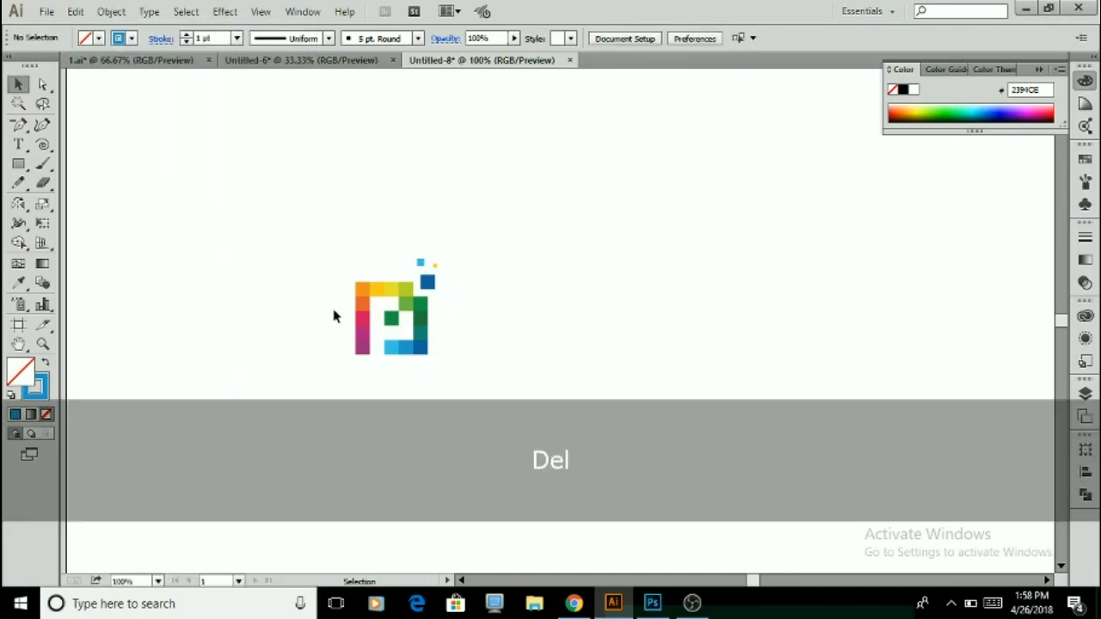
pyautogui.scroll(-2, 319, 298)
pyautogui.scroll(1, 377, 350)
pyautogui.moveTo(318, 376); pyautogui.dragTo(451, 270)
pyautogui.click(462, 349)
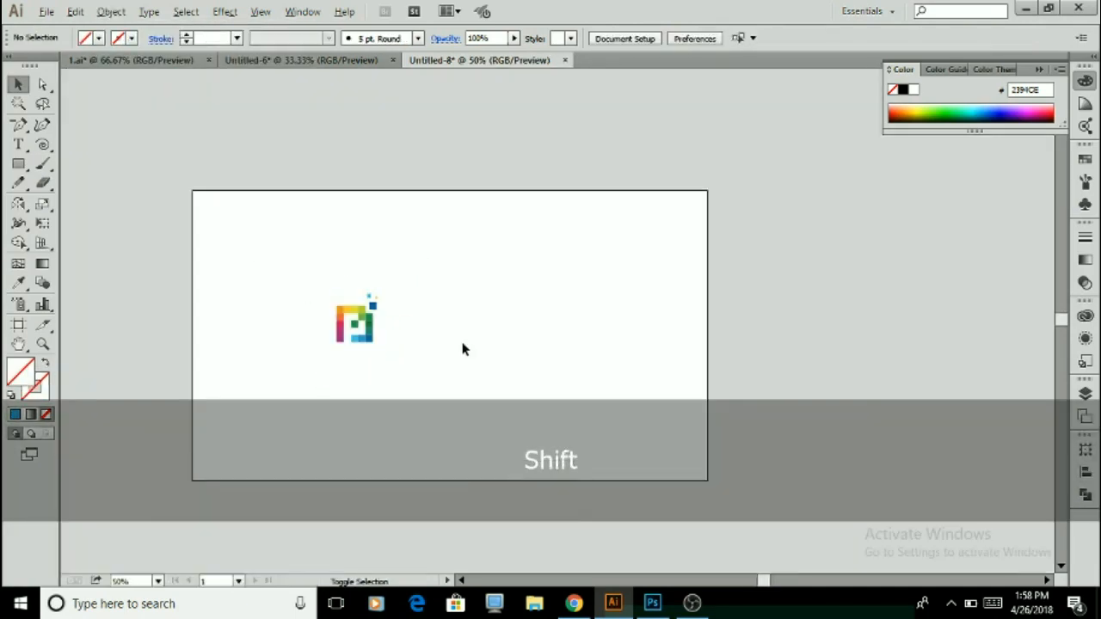
# - Add the text "PERFECT PIXEL" on the artboard to the right of the logo
pyautogui.scroll(1, 462, 349)
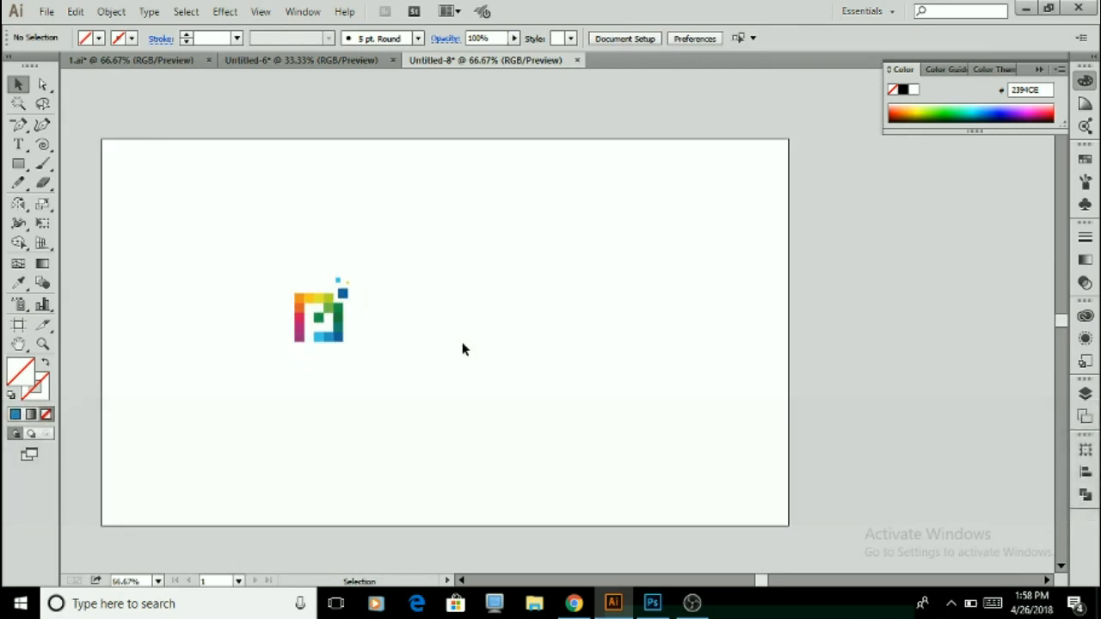
pyautogui.press('t')
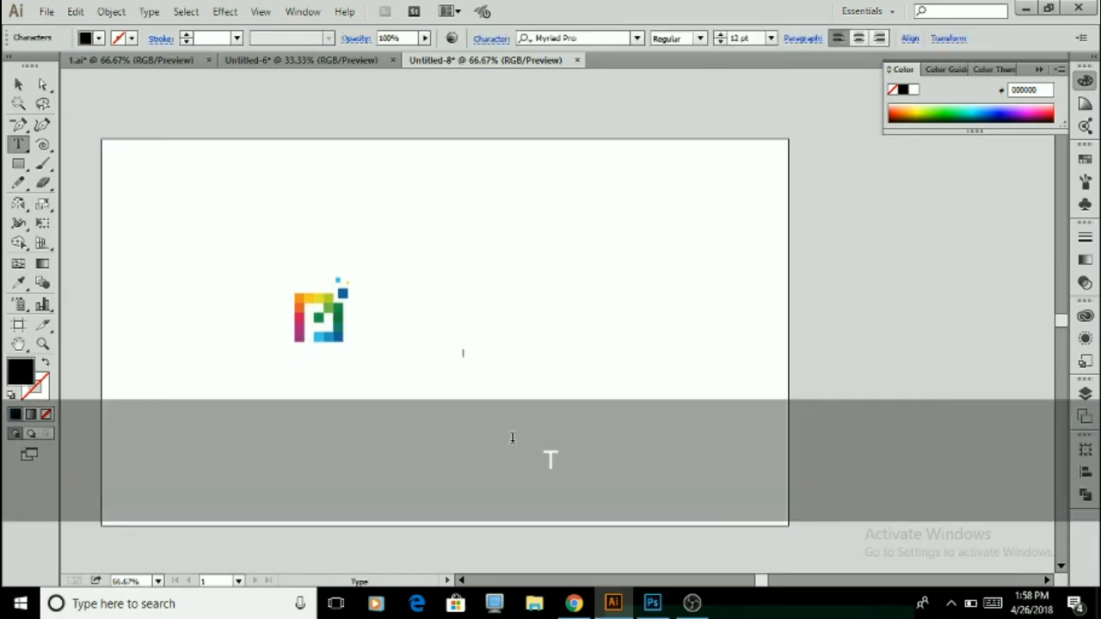
pyautogui.write('PERFECTPIXEL')
pyautogui.press('capslock')
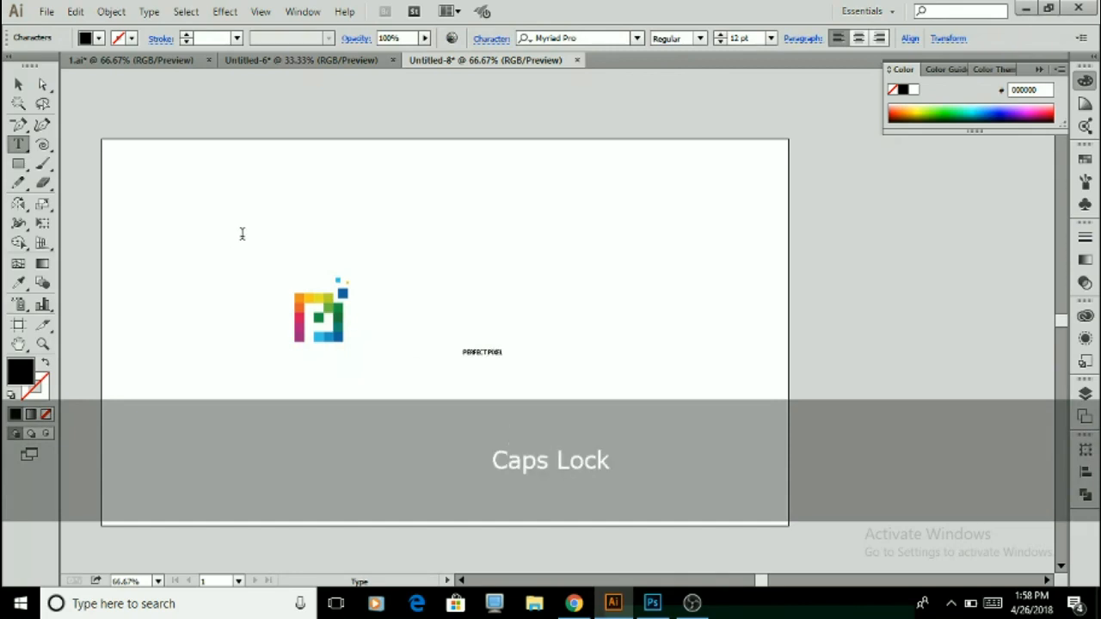
# - Change the font of the PERFECT PIXEL text to nevis Bold
pyautogui.click(17, 84)
pyautogui.click(590, 38)
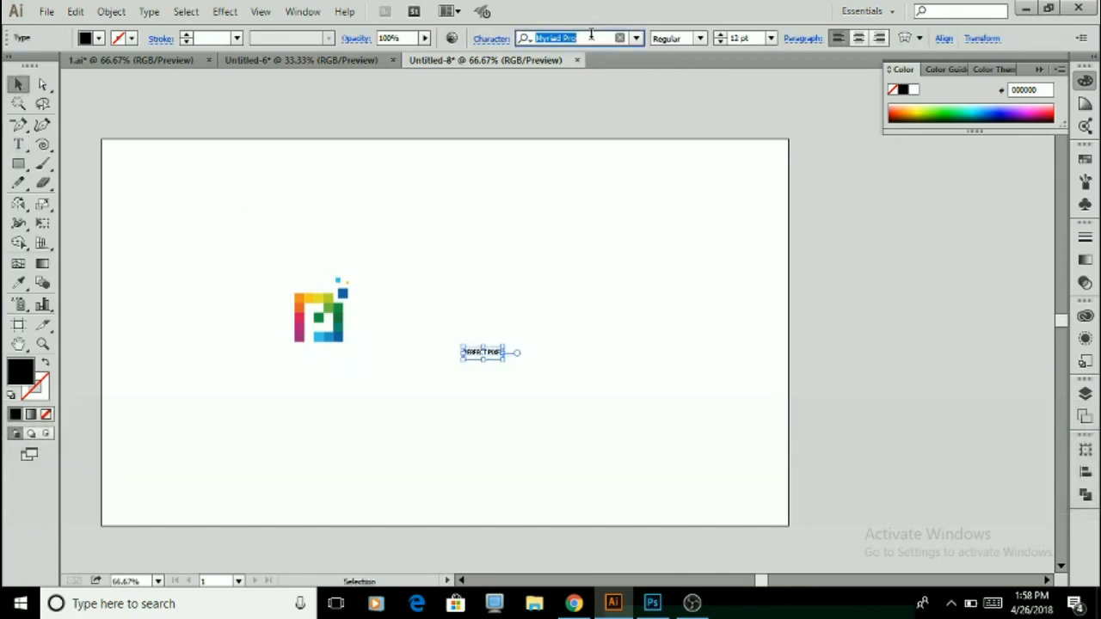
pyautogui.write('n')
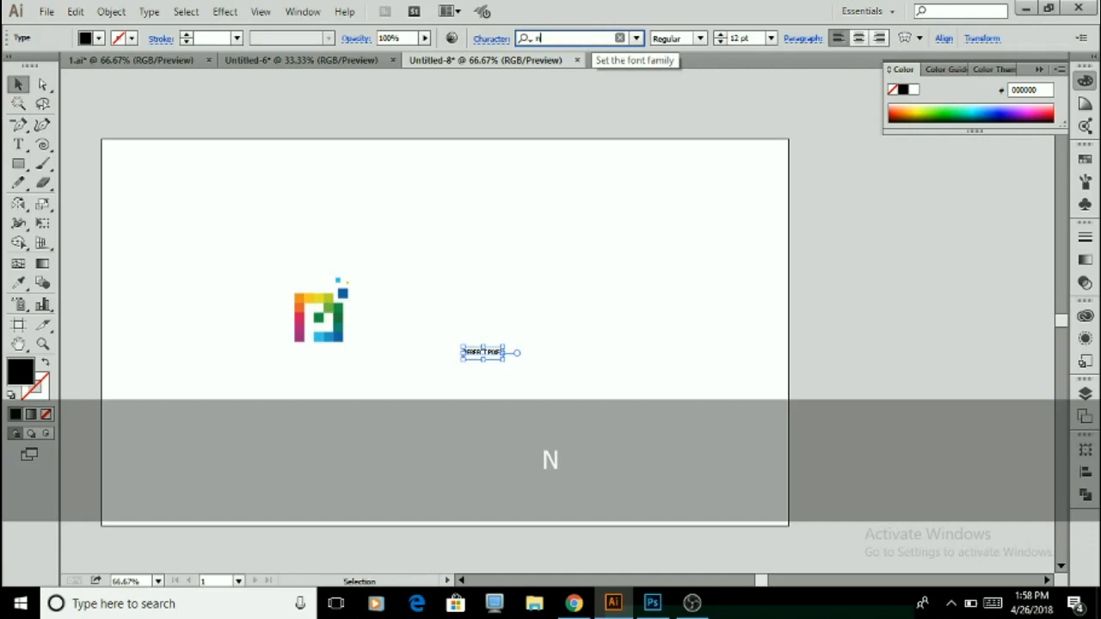
pyautogui.hotkey('ctrl', 'shift', '.')
pyautogui.click(591, 38)
pyautogui.write('n')
pyautogui.press('Return')
# - Enlarge the PERFECT PIXEL text to 44 pt
pyautogui.hotkey('ctrl', 'shift', '.')
pyautogui.hotkey('ctrl', 'shift', '.')
pyautogui.hotkey('ctrl', 'shift', '.')
pyautogui.hotkey('ctrl', 'shift', '.')
pyautogui.hotkey('ctrl', 'shift', '.')
pyautogui.hotkey('ctrl', 'shift', '.')
pyautogui.hotkey('ctrl', 'shift', '.')
pyautogui.hotkey('ctrl', 'shift', '.')
pyautogui.hotkey('ctrl', 'shift', '.')
pyautogui.hotkey('ctrl', 'shift', '.')
pyautogui.hotkey('ctrl', 'shift', '.')
pyautogui.hotkey('ctrl', 'shift', '.')
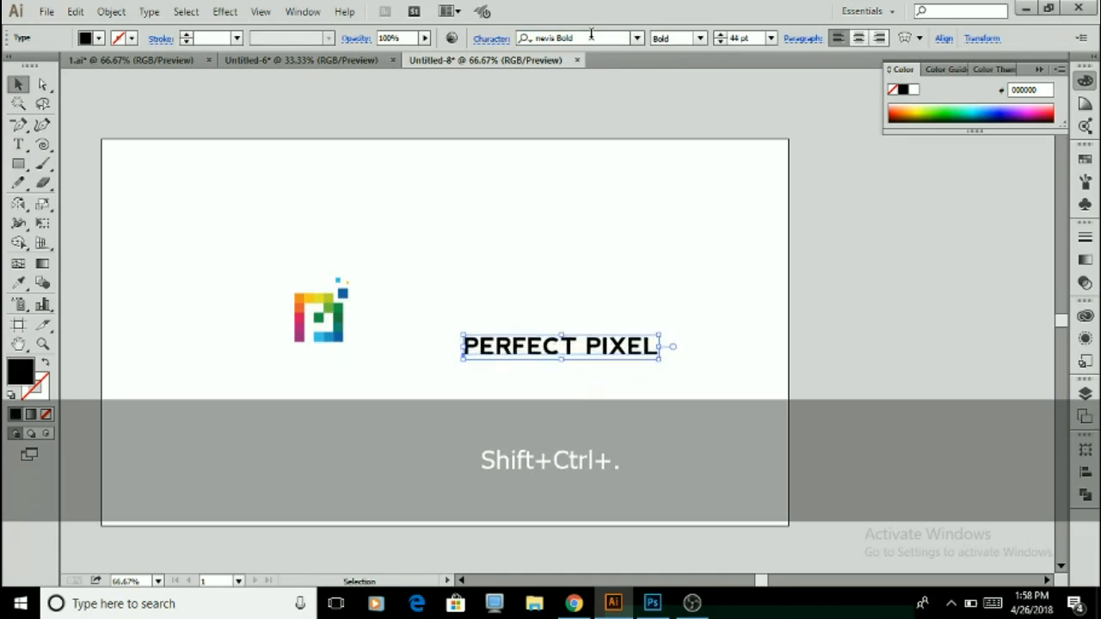
pyautogui.click(519, 276)
# - Move the PERFECT PIXEL text next to the logo's right side and place a copy of it directly below
pyautogui.moveTo(502, 356); pyautogui.dragTo(421, 323)
pyautogui.moveTo(429, 320); pyautogui.dragTo(431, 347)
# - Replace the text of the lower PERFECT PIXEL copy with "ADOBE ILLUSTRATOR TUTORIALS"
pyautogui.press('r')
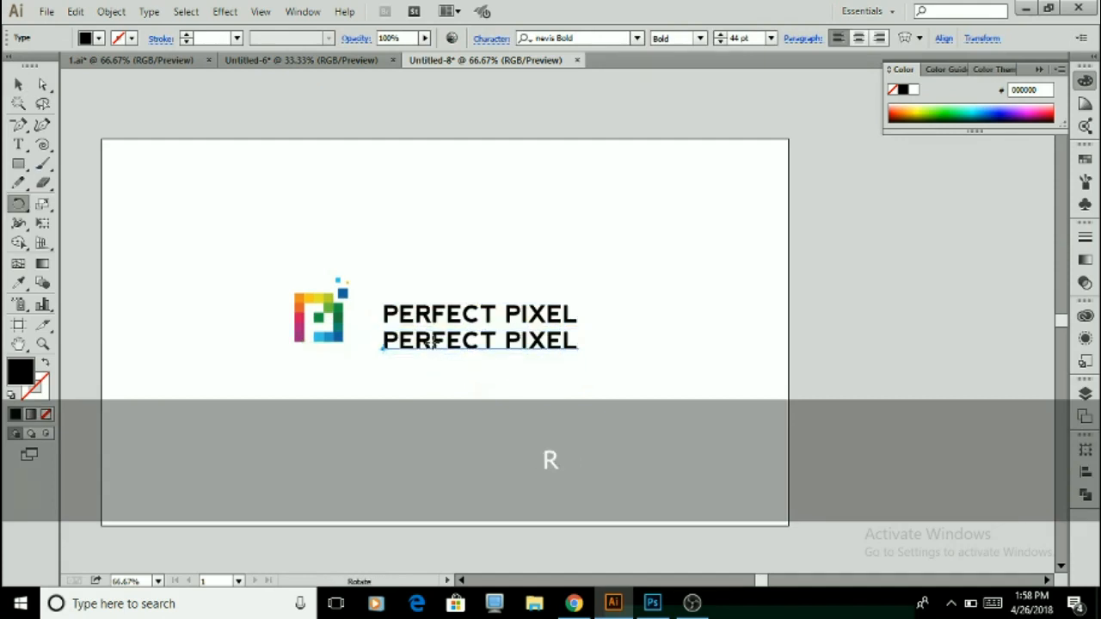
pyautogui.click(437, 334)
pyautogui.hotkey('ctrl', 'a')
pyautogui.write('ad')
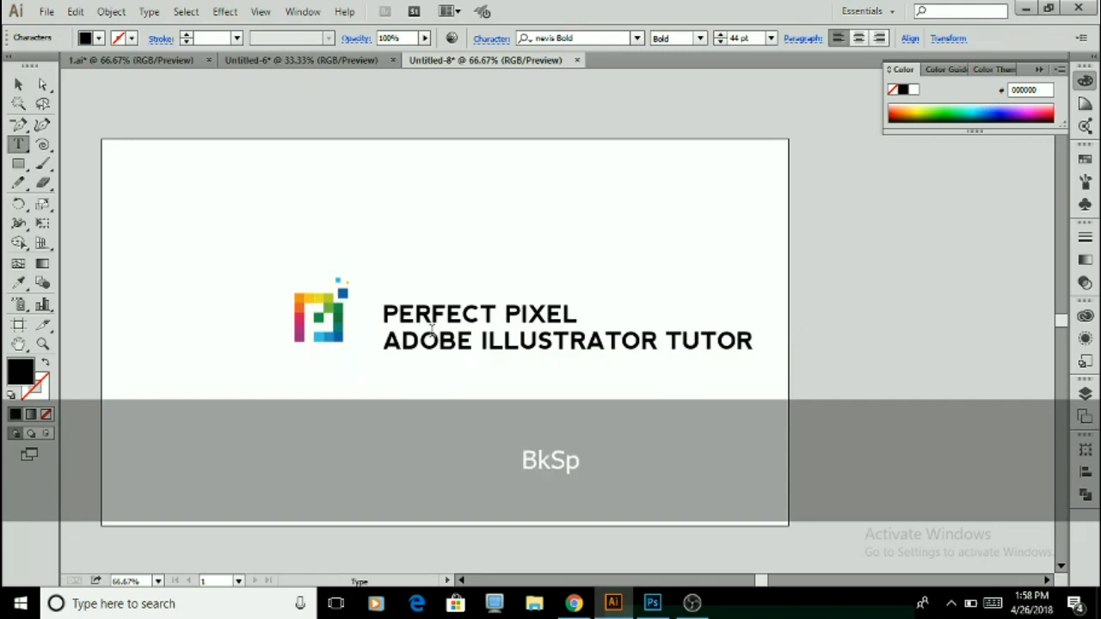
pyautogui.write('IALS')
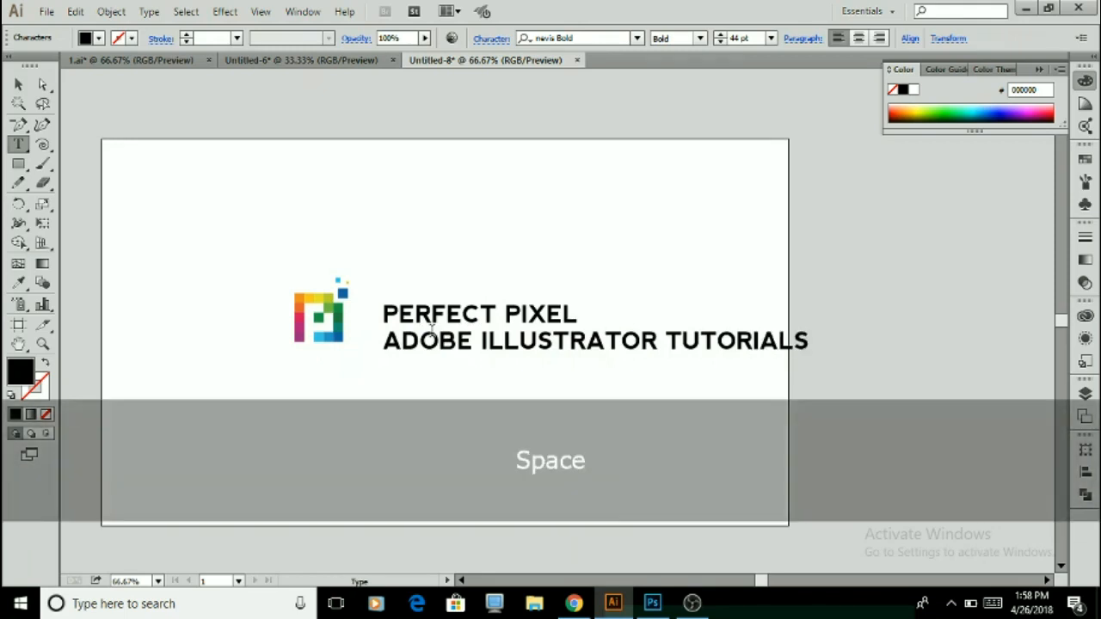
pyautogui.click(19, 86)
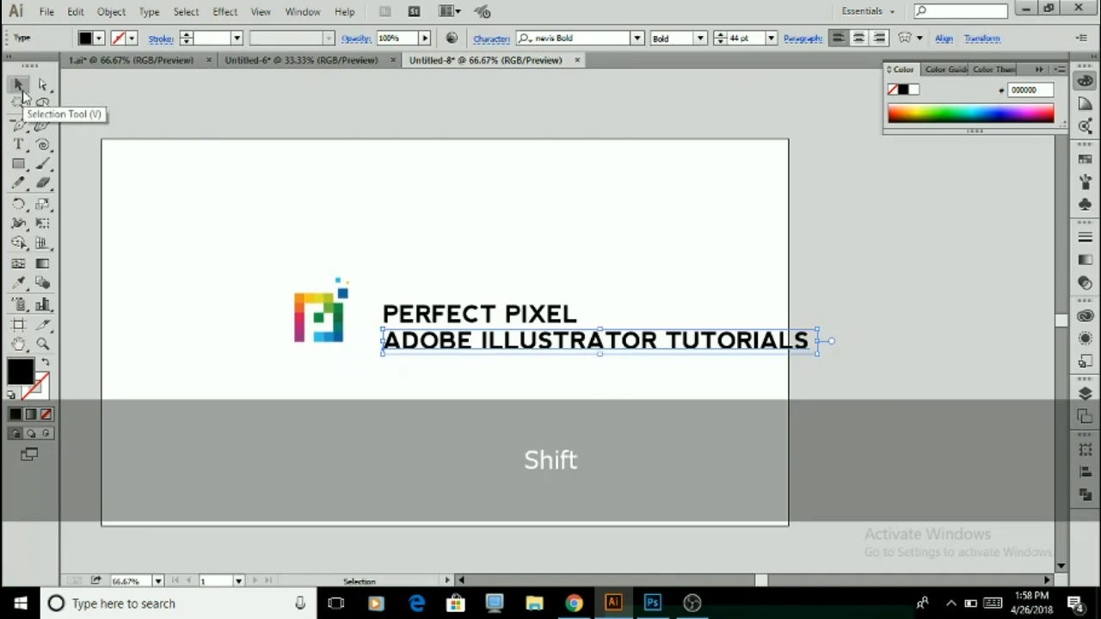
# - Reduce the ADOBE ILLUSTRATOR TUTORIALS tagline to 16 pt
pyautogui.hotkey('ctrl', 'shift', ',')
pyautogui.hotkey('ctrl', 'shift', ',')
pyautogui.hotkey('ctrl', 'shift', ',')
pyautogui.hotkey('ctrl', 'shift', ',')
pyautogui.hotkey('ctrl', 'shift', ',')
pyautogui.hotkey('ctrl', 'shift', ',')
pyautogui.hotkey('ctrl', 'shift', ',')
pyautogui.hotkey('ctrl', 'shift', ',')
pyautogui.hotkey('ctrl', 'shift', ',')
pyautogui.hotkey('ctrl', 'shift', ',')
pyautogui.hotkey('ctrl', 'shift', ',')
pyautogui.hotkey('ctrl', 'shift', ',')
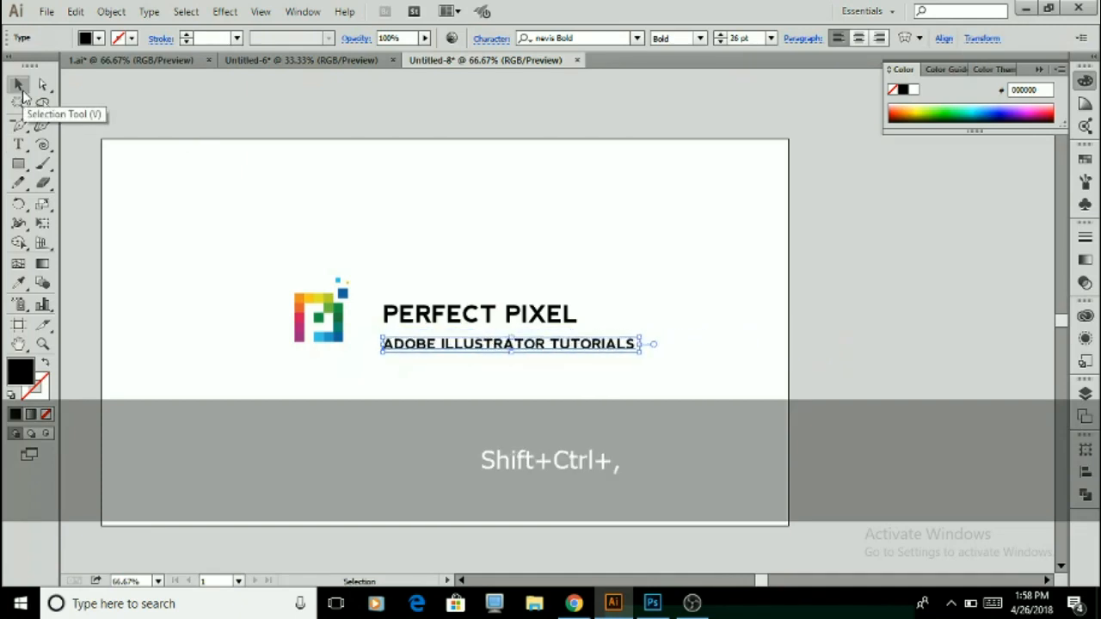
pyautogui.hotkey('ctrl', 'shift', ',')
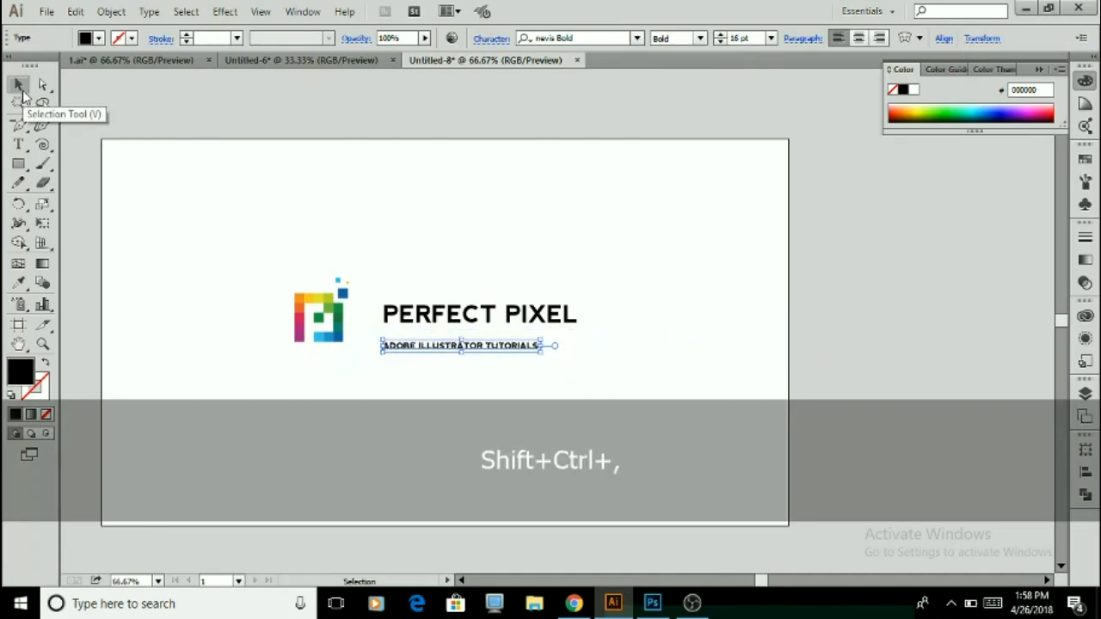
# - Move the tagline up close beneath PERFECT PIXEL and widen its letter spacing to match the name's width
pyautogui.press('Up')
pyautogui.press('Up')
pyautogui.press('Up')
pyautogui.press('Up')
pyautogui.press('Up')
pyautogui.press('Up')
pyautogui.press('Up')
pyautogui.press('Up')
pyautogui.press('Up')
pyautogui.press('Up')
pyautogui.press('Up')
pyautogui.press('Up')
pyautogui.press('Up')
pyautogui.press('Up')
pyautogui.press('Up')
pyautogui.press('Up')
pyautogui.press('Up')
pyautogui.press('Up')
pyautogui.press('Up')
pyautogui.press('Up')
pyautogui.press('Up')
pyautogui.hotkey('alt', 'Right')
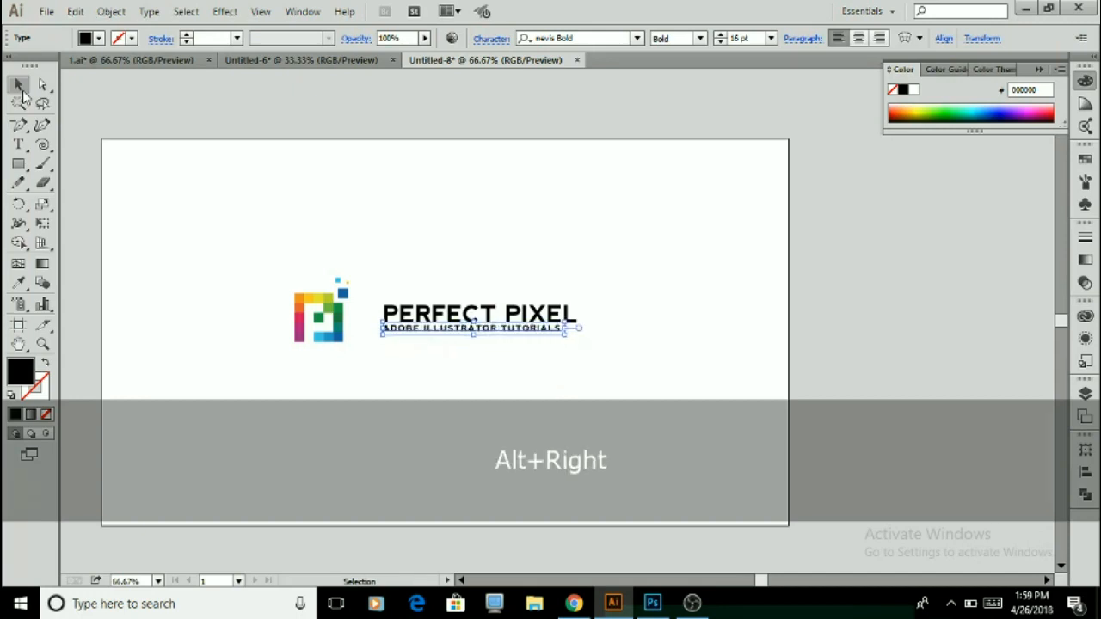
pyautogui.press('Down')
pyautogui.press('Down')
pyautogui.press('Down')
pyautogui.press('Down')
pyautogui.press('Down')
pyautogui.press('Down')
pyautogui.press('Down')
pyautogui.press('Down')
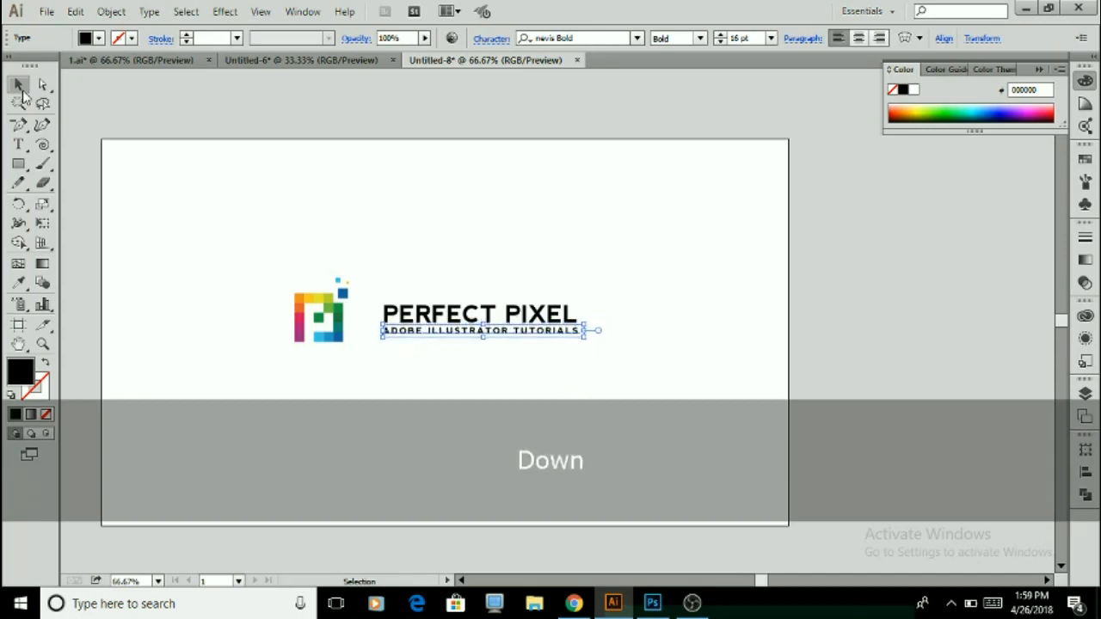
# - Fill the ADOBE ILLUSTRATOR TUTORIALS tagline with the medium gray swatch
pyautogui.click(86, 38)
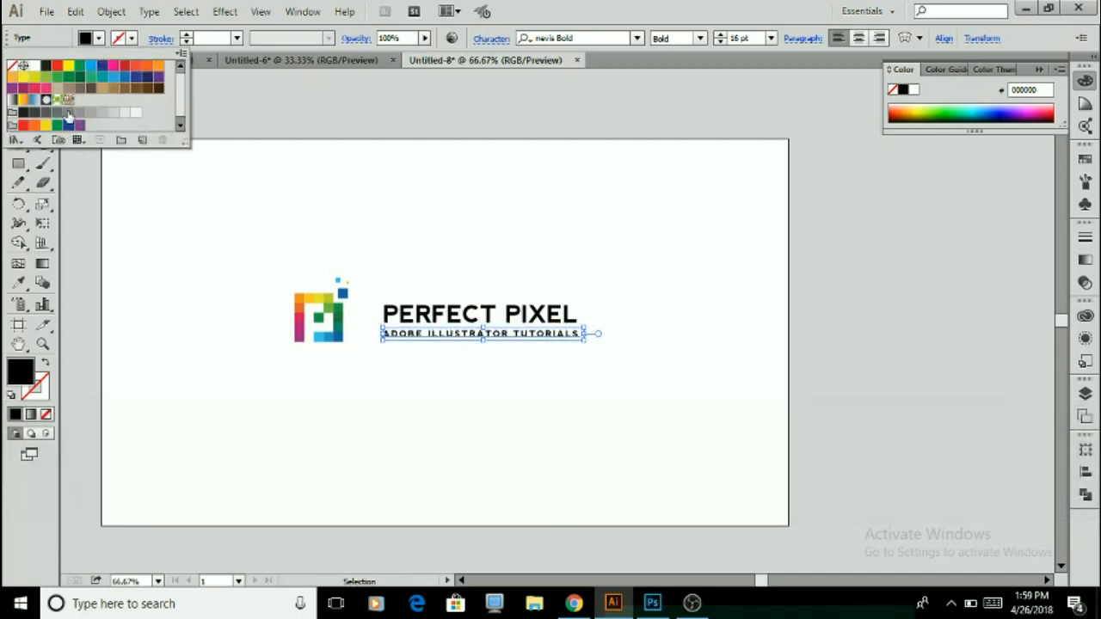
pyautogui.click(69, 116)
pyautogui.click(413, 299)
# - Move the name and tagline together slightly up and closer to the P icon
pyautogui.moveTo(447, 355); pyautogui.dragTo(565, 270)
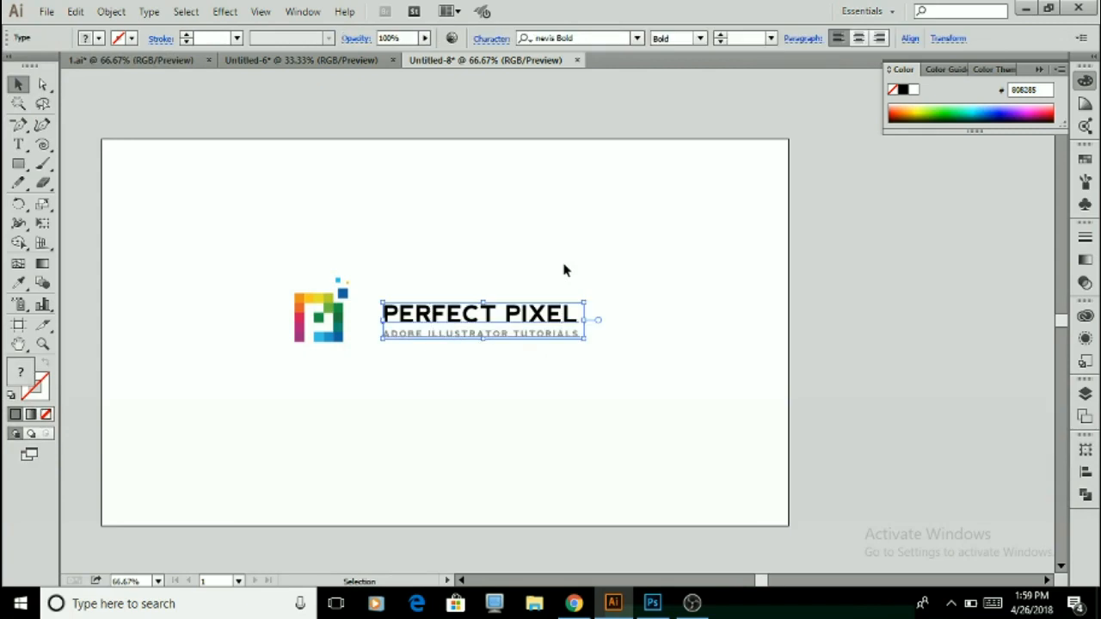
pyautogui.press('Up')
pyautogui.press('Left')
pyautogui.press('Left')
pyautogui.hotkey('shift', 'Left')
pyautogui.hotkey('shift', 'Left')
pyautogui.press('Left')
pyautogui.press('Up')
pyautogui.press('Left')
pyautogui.click(553, 247)
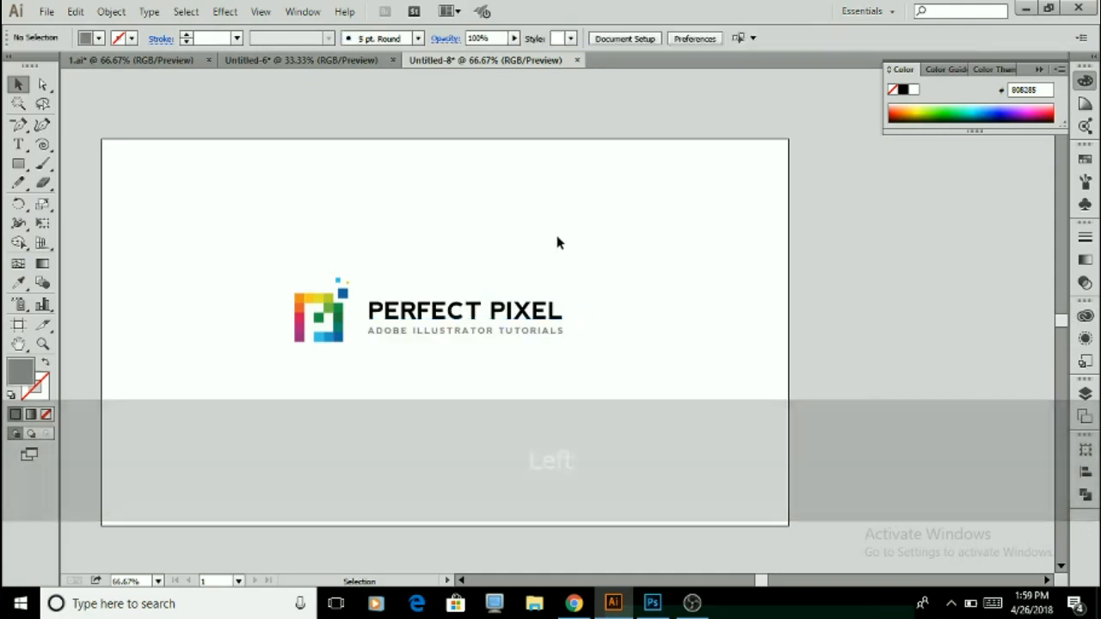
# - Shift the whole logo with its text slightly down and left, and scale it down a little
pyautogui.scroll(-1, 555, 248)
pyautogui.scroll(1, 587, 299)
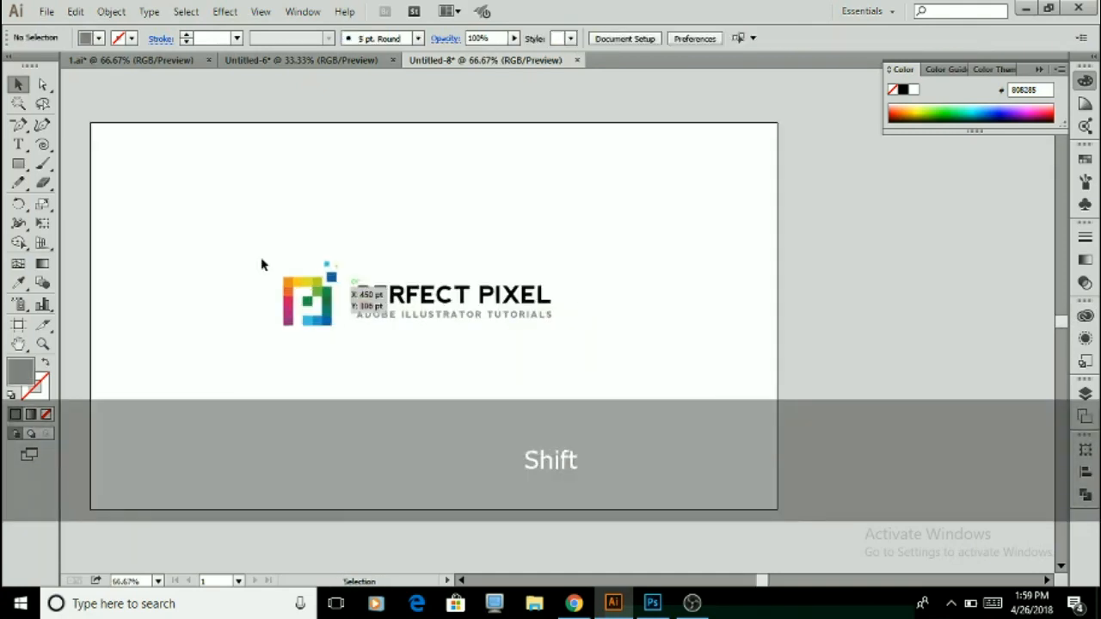
pyautogui.moveTo(493, 372); pyautogui.dragTo(525, 370)
pyautogui.moveTo(504, 319)
pyautogui.mouseDown()
pyautogui.moveTo(523, 352)
pyautogui.moveTo(495, 339)
pyautogui.mouseUp()
pyautogui.click(266, 411)
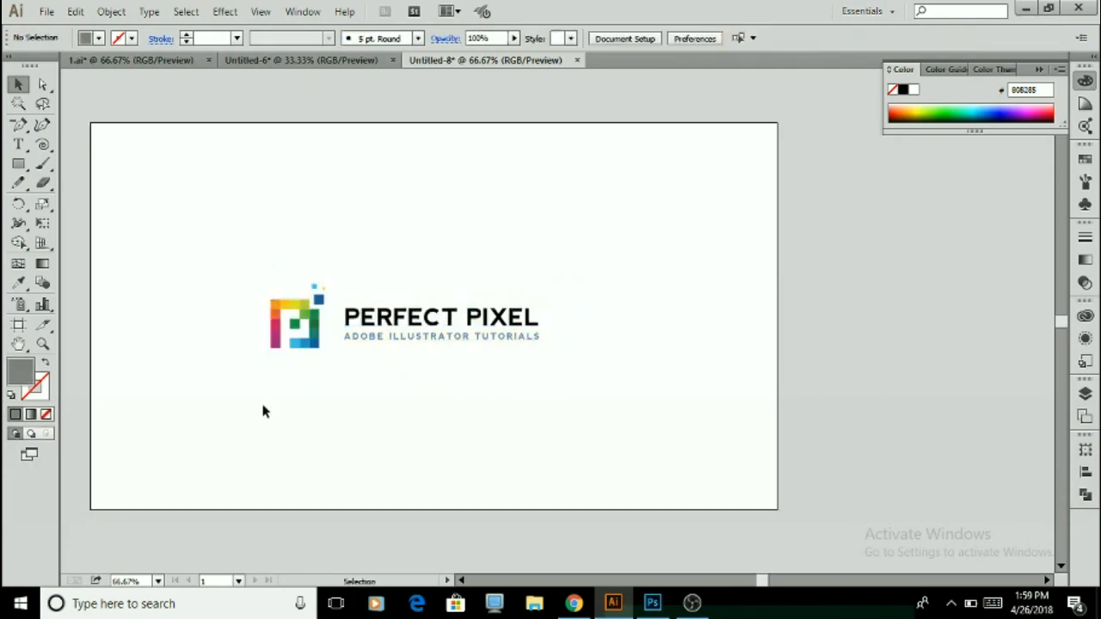
pyautogui.moveTo(565, 249); pyautogui.dragTo(561, 253)
pyautogui.moveTo(549, 351)
pyautogui.mouseDown()
pyautogui.moveTo(516, 340)
pyautogui.moveTo(529, 345)
pyautogui.mouseUp()
pyautogui.click(401, 416)
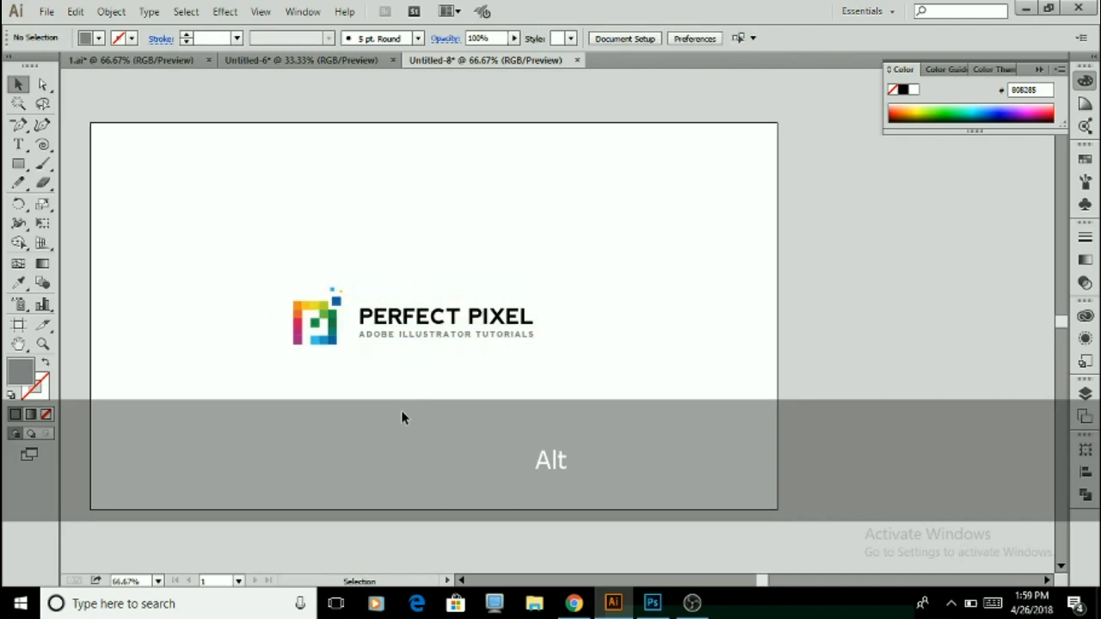
# - Move the whole logo up and right to a roughly centered place in the artboard's upper half
pyautogui.moveTo(256, 376); pyautogui.dragTo(492, 296)
pyautogui.click(412, 417)
pyautogui.press('shift')
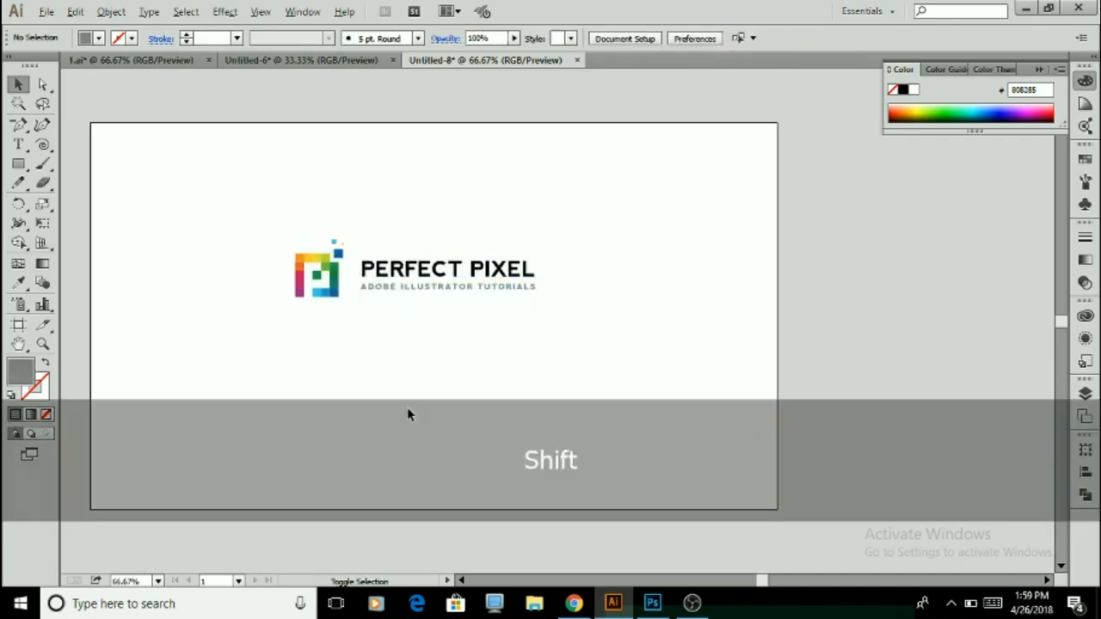
pyautogui.scroll(-1, 409, 415)
pyautogui.scroll(1, 408, 415)
pyautogui.moveTo(218, 356); pyautogui.dragTo(641, 196)
pyautogui.moveTo(492, 297); pyautogui.dragTo(521, 307)
pyautogui.click(573, 128)
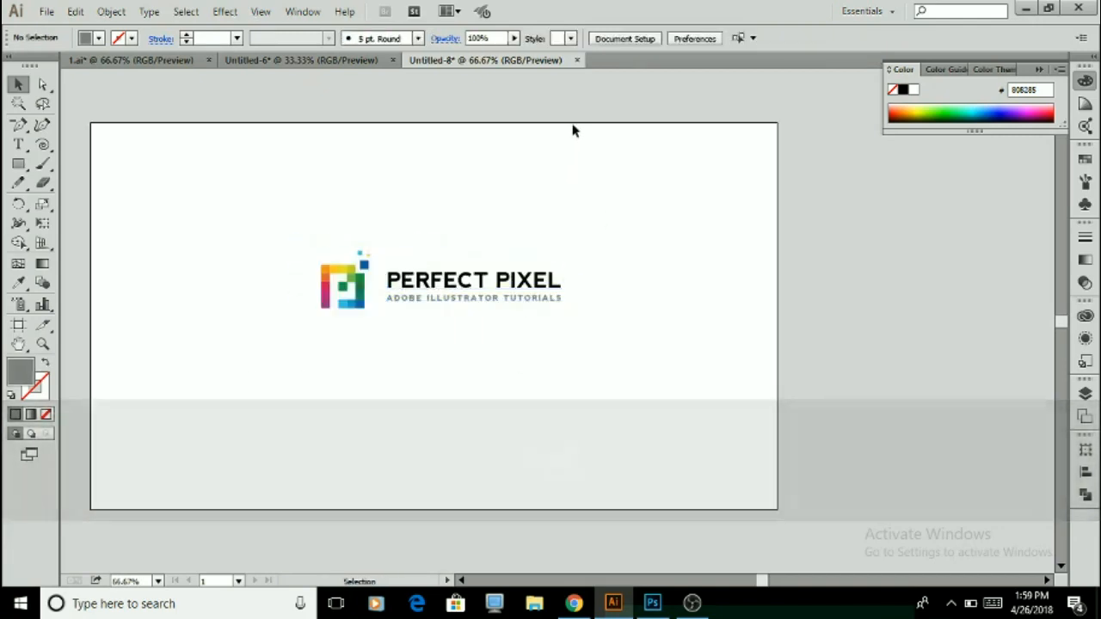
# - Resize the artboard to a tall format about 870 pt wide and 1525 pt high, narrowing it around its center and extending it downward
pyautogui.click(677, 168)
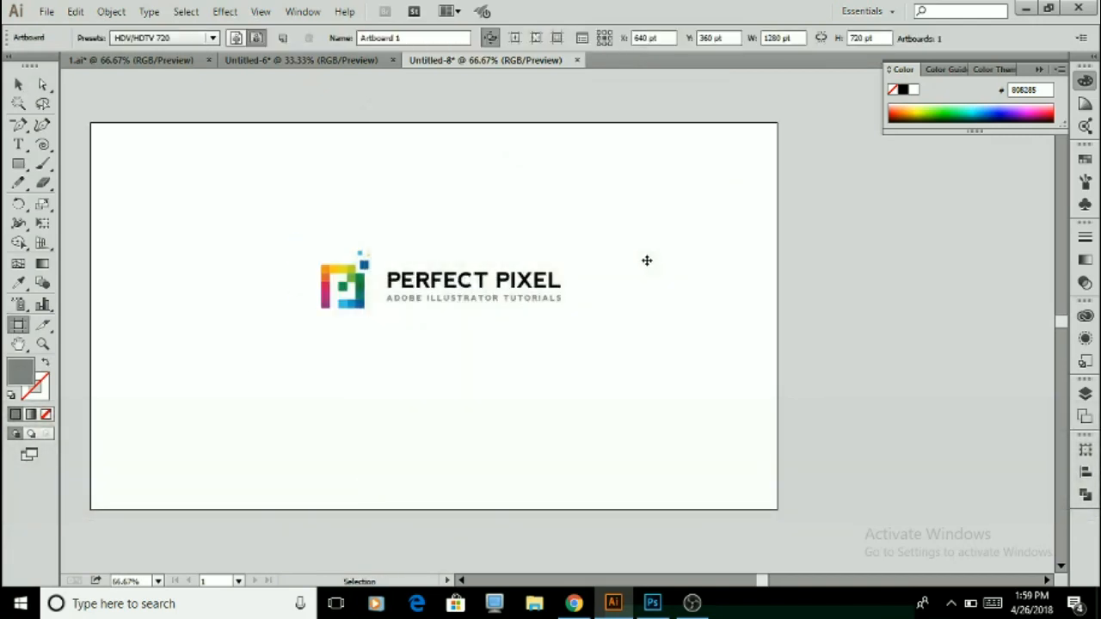
pyautogui.scroll(-2, 741, 316)
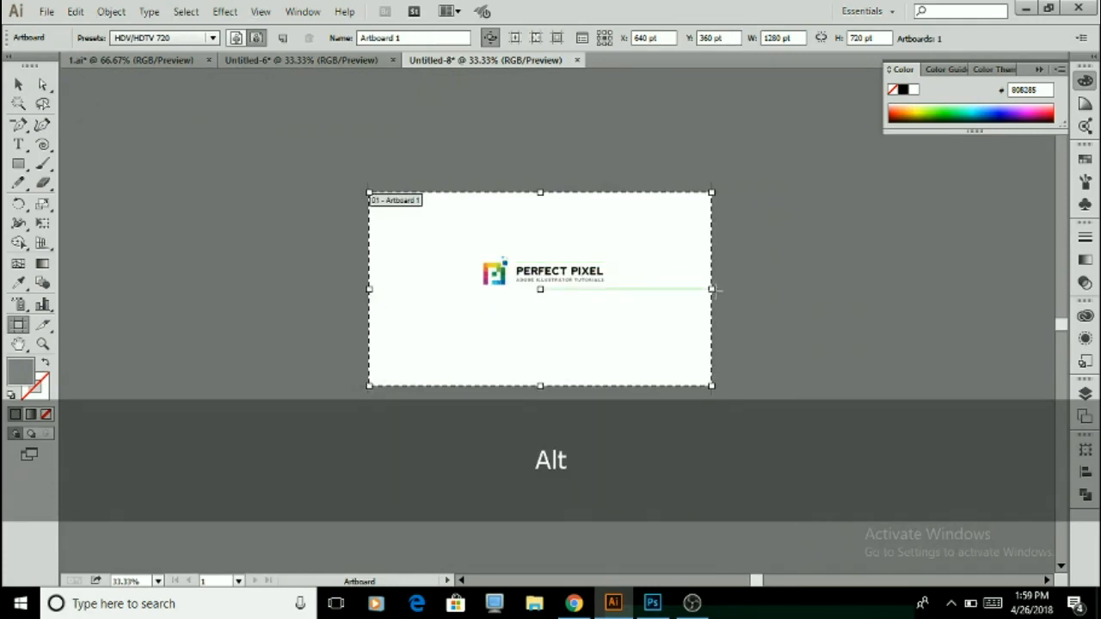
pyautogui.moveTo(716, 290); pyautogui.dragTo(664, 313)
pyautogui.hotkey('ctrl', 'z')
pyautogui.scroll(-1, 599, 358)
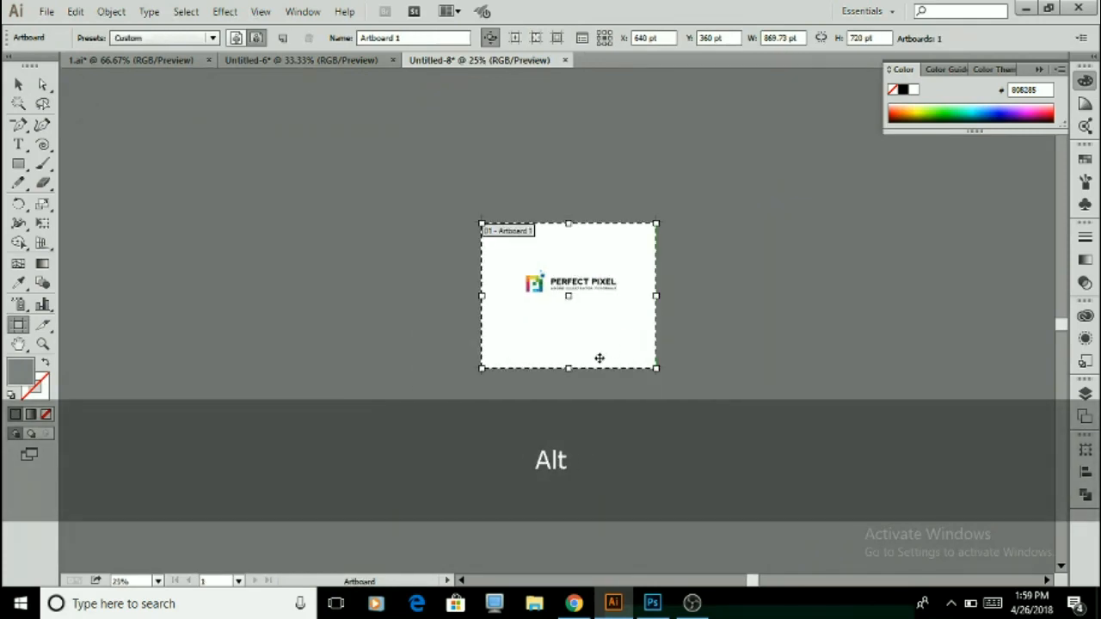
pyautogui.moveTo(571, 369); pyautogui.dragTo(590, 530)
pyautogui.press('v')
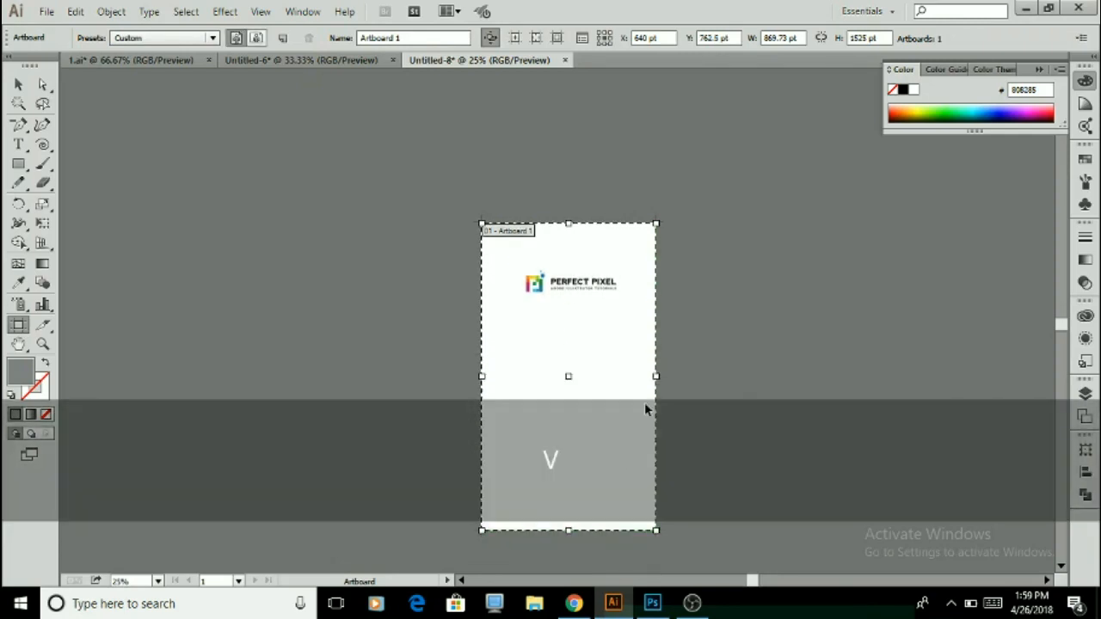
# - Scale the complete logo down slightly in proportion to the narrower artboard
pyautogui.scroll(1, 657, 293)
pyautogui.moveTo(362, 337); pyautogui.dragTo(618, 226)
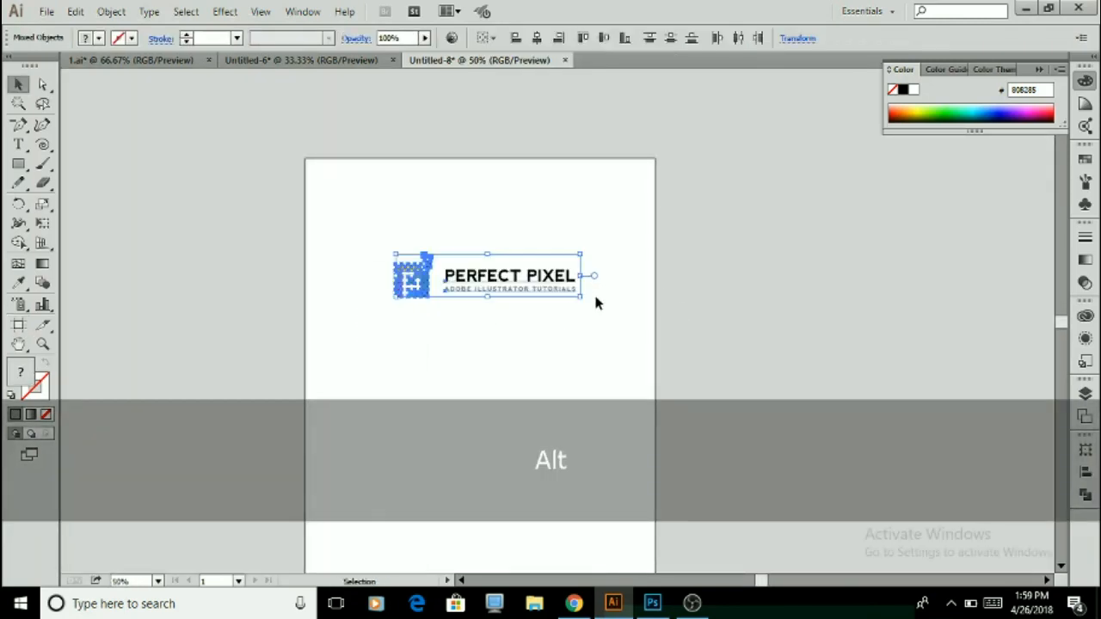
pyautogui.moveTo(580, 298); pyautogui.dragTo(561, 298)
pyautogui.click(592, 346)
# - Duplicate the logo on the artboard and rearrange the upper version with the P icon centered above the name and tagline
pyautogui.moveTo(396, 335); pyautogui.dragTo(669, 173)
pyautogui.scroll(-1, 602, 215)
pyautogui.moveTo(546, 263); pyautogui.dragTo(463, 276)
pyautogui.click(477, 285)
pyautogui.click(538, 243)
pyautogui.click(535, 271)
pyautogui.moveTo(341, 299); pyautogui.dragTo(536, 169)
pyautogui.moveTo(459, 271); pyautogui.dragTo(514, 261)
pyautogui.click(524, 296)
pyautogui.moveTo(413, 284); pyautogui.dragTo(583, 258)
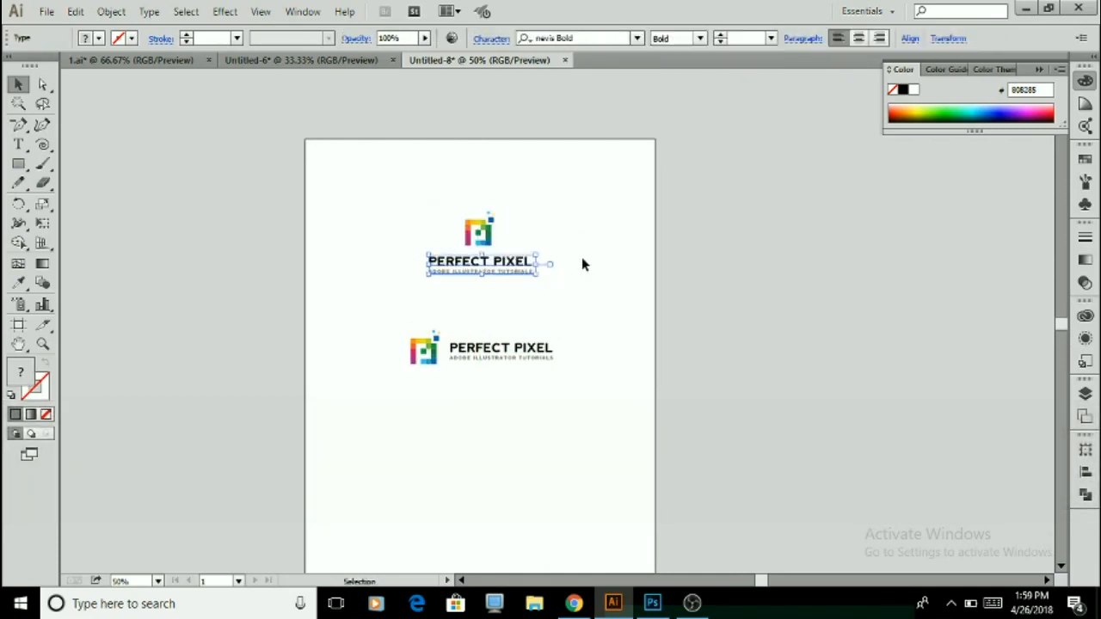
pyautogui.press('Left')
pyautogui.click(809, 282)
# - Move the stacked logo slightly down toward the horizontal version
pyautogui.moveTo(392, 337); pyautogui.dragTo(676, 123)
pyautogui.moveTo(517, 261); pyautogui.dragTo(524, 271)
pyautogui.click(666, 325)
# - Draw a full-width rectangle about 870 by 309 pt below the two logos and fill it with the black of the logo text
pyautogui.scroll(-2, 666, 328)
pyautogui.scroll(1, 653, 430)
pyautogui.scroll(-1, 650, 433)
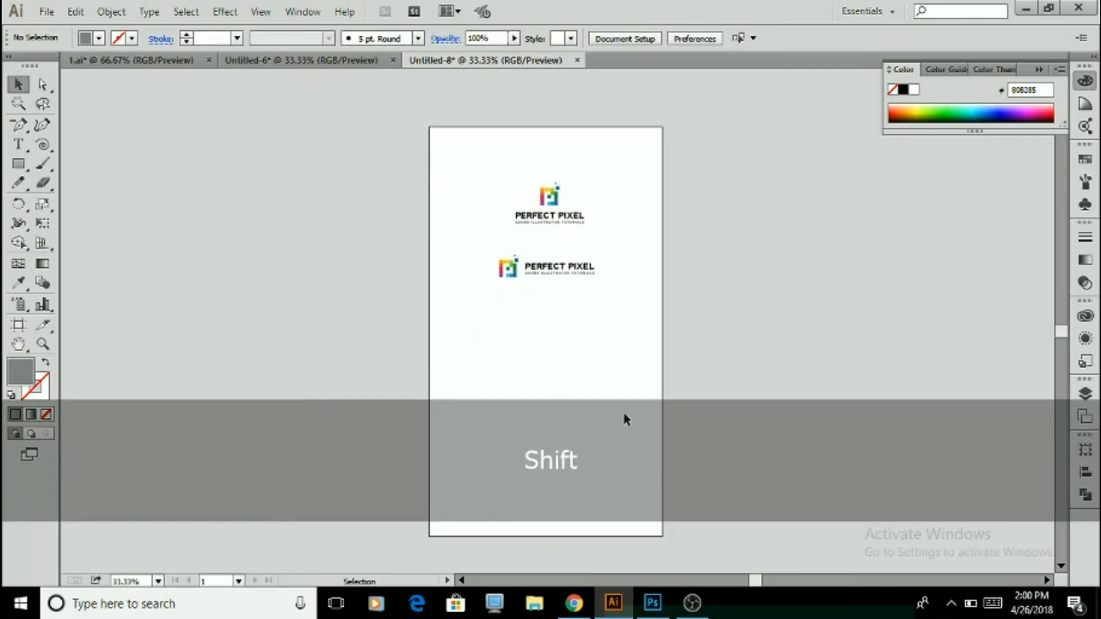
pyautogui.press('m')
pyautogui.moveTo(428, 316)
pyautogui.mouseDown()
pyautogui.moveTo(504, 364)
pyautogui.moveTo(663, 398)
pyautogui.mouseUp()
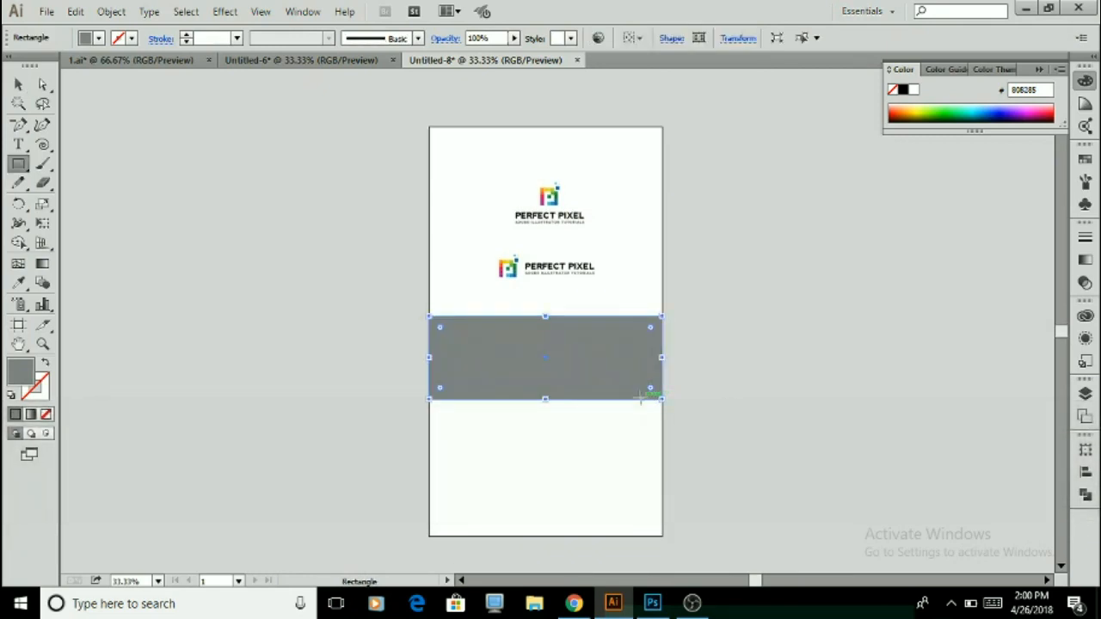
pyautogui.press('i')
pyautogui.click(568, 267)
pyautogui.press('v')
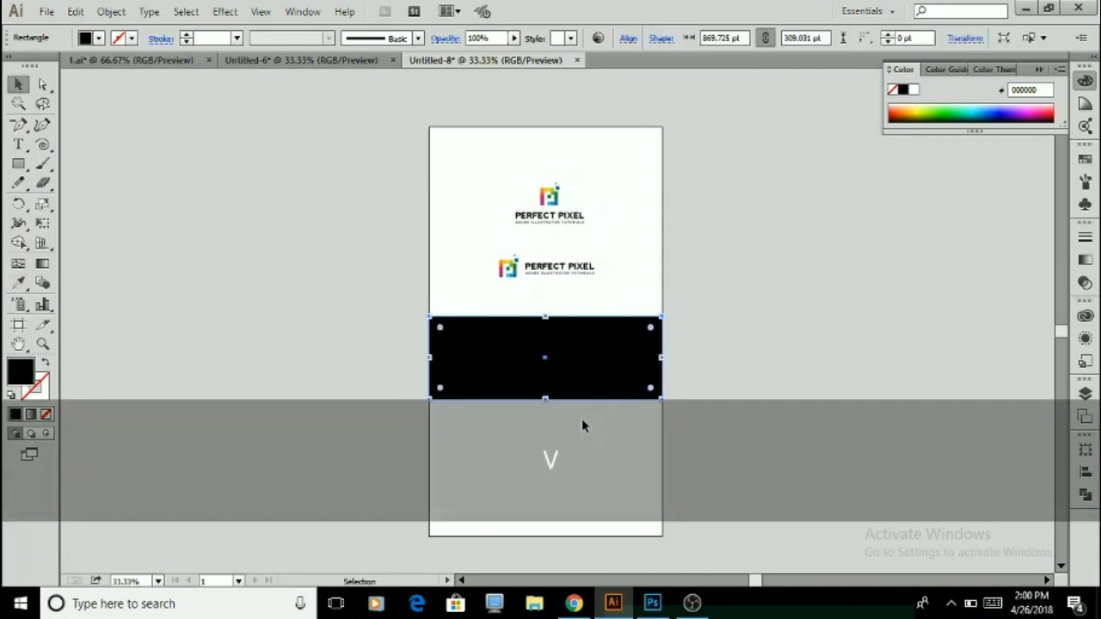
# - Shorten the black rectangle from its lower edge and shift the two logos above it slightly left
pyautogui.moveTo(549, 399); pyautogui.dragTo(546, 377)
pyautogui.keyDown('shift'); pyautogui.click(606, 346); pyautogui.keyUp('shift')
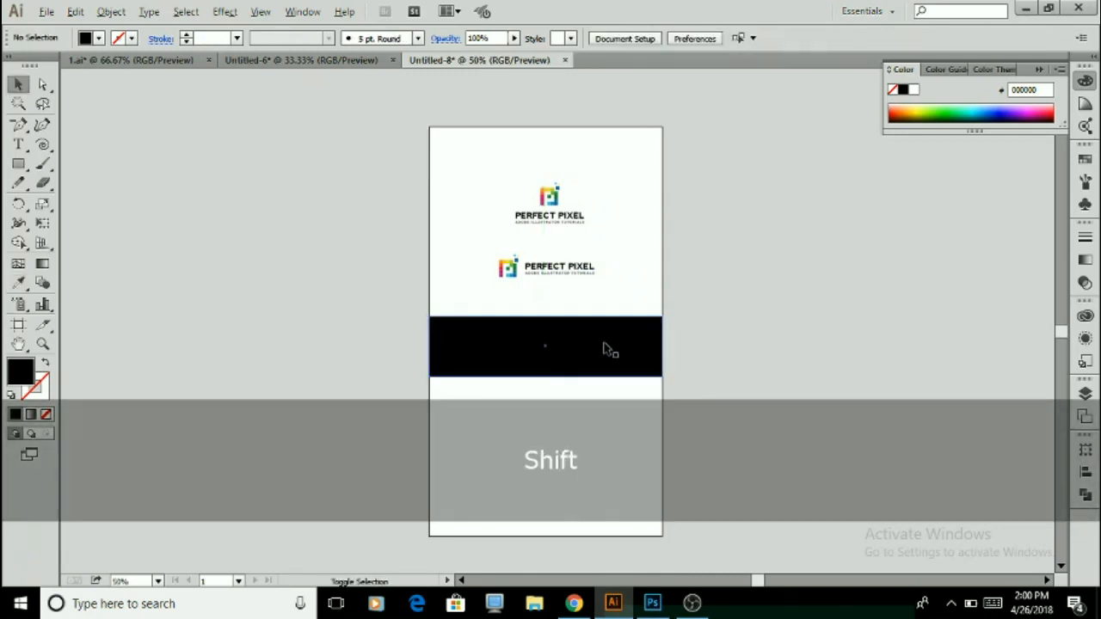
pyautogui.scroll(1, 606, 345)
pyautogui.click(596, 344)
pyautogui.moveTo(397, 269); pyautogui.dragTo(683, 99)
pyautogui.moveTo(570, 230); pyautogui.dragTo(563, 232)
# - Place a copy of the horizontal logo on the black rectangle and bring it to the front
pyautogui.moveTo(418, 265); pyautogui.dragTo(628, 220)
pyautogui.moveTo(545, 245); pyautogui.dragTo(555, 353)
pyautogui.hotkey('ctrl', 'shift', ']')
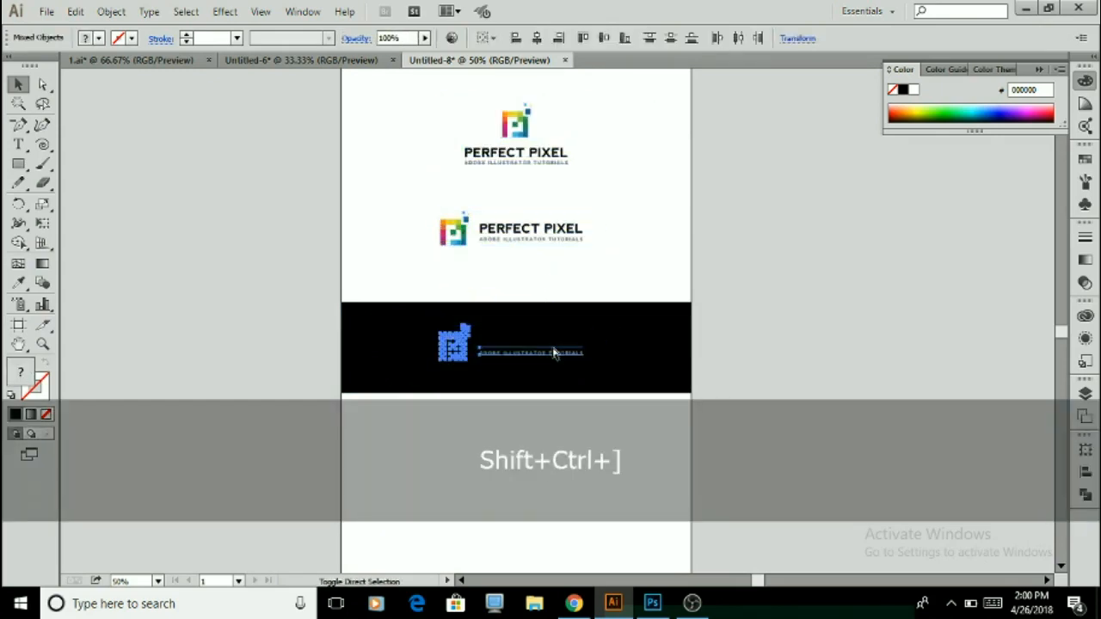
# - Recolor the name and tagline on the black rectangle with the artboard's white
pyautogui.moveTo(528, 450); pyautogui.dragTo(697, 298)
pyautogui.keyDown('shift'); pyautogui.click(647, 374); pyautogui.keyUp('shift')
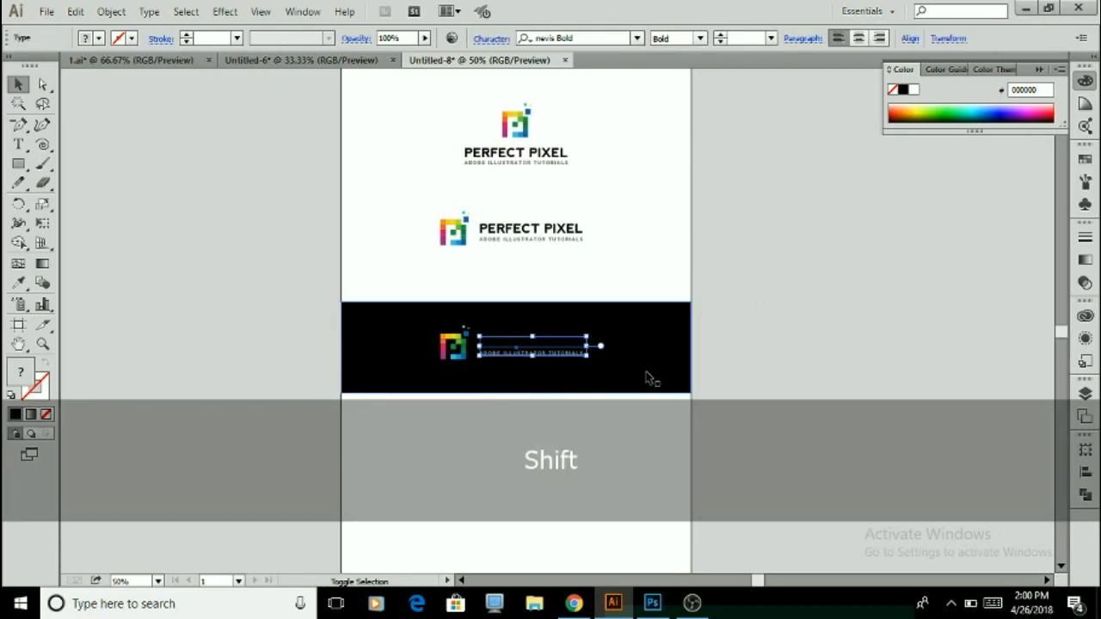
pyautogui.press('i')
pyautogui.click(657, 279)
pyautogui.press('v')
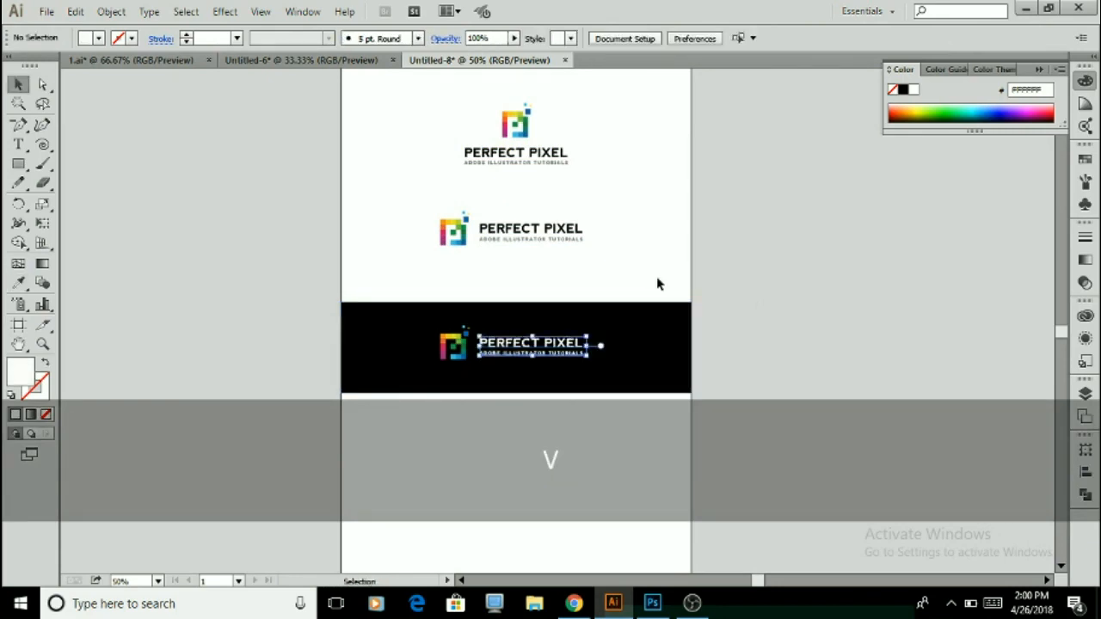
pyautogui.hotkey('ctrl', 'shift', 'a')
# - Copy the horizontal logo version with black text from the white area
pyautogui.hotkey('ctrl', '-')
pyautogui.scroll(2, 728, 428)
pyautogui.moveTo(422, 488); pyautogui.dragTo(787, 171)
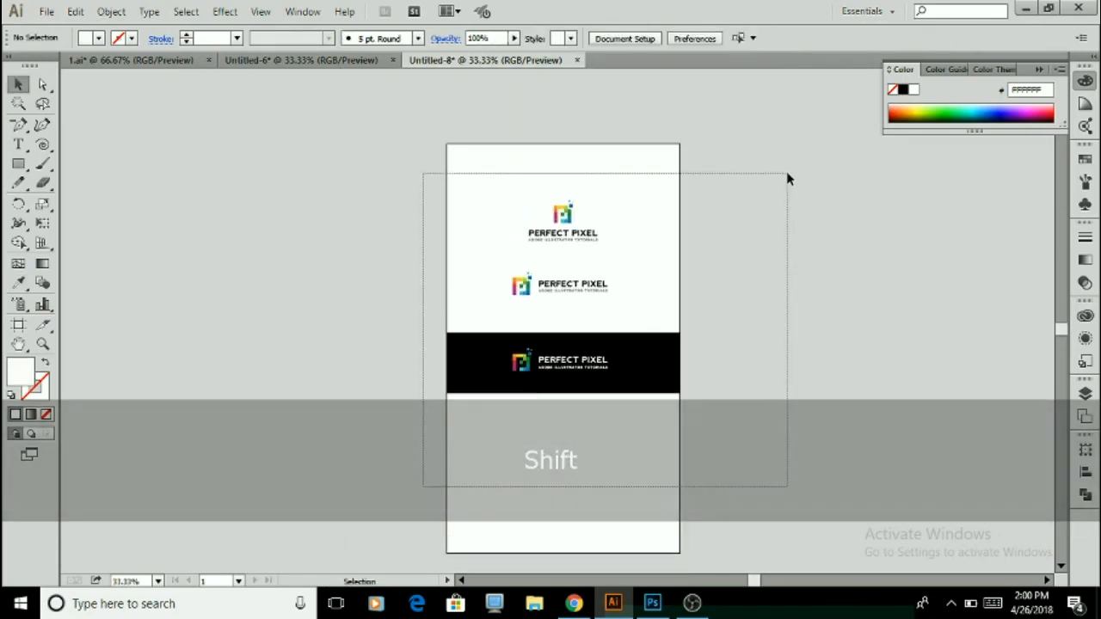
pyautogui.scroll(1, 702, 260)
pyautogui.scroll(2, 602, 271)
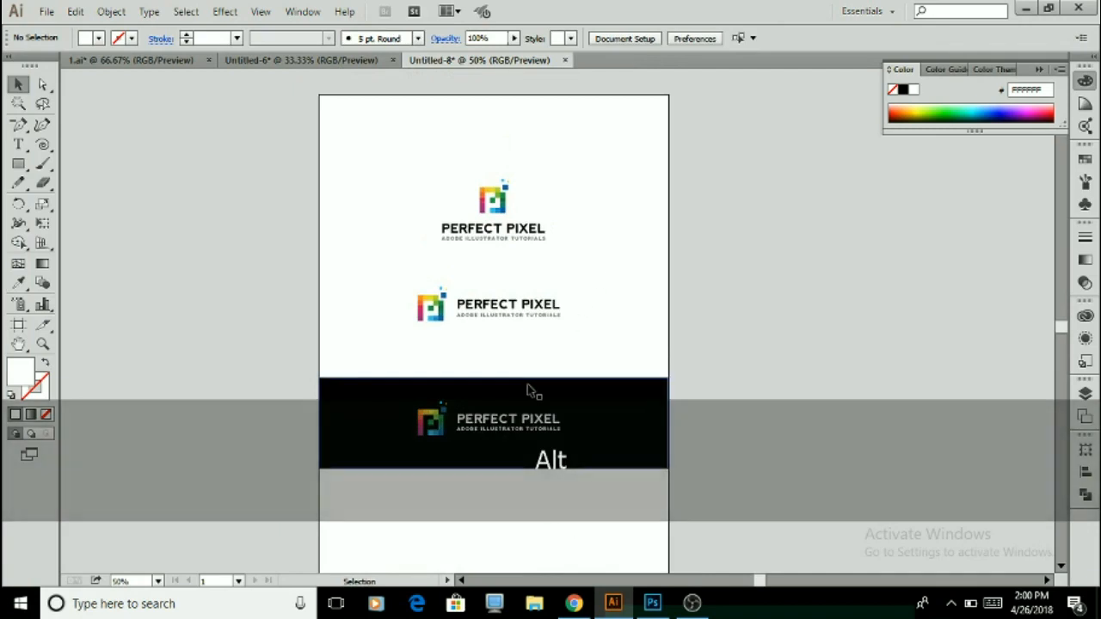
pyautogui.scroll(1, 529, 387)
pyautogui.moveTo(360, 340); pyautogui.dragTo(652, 251)
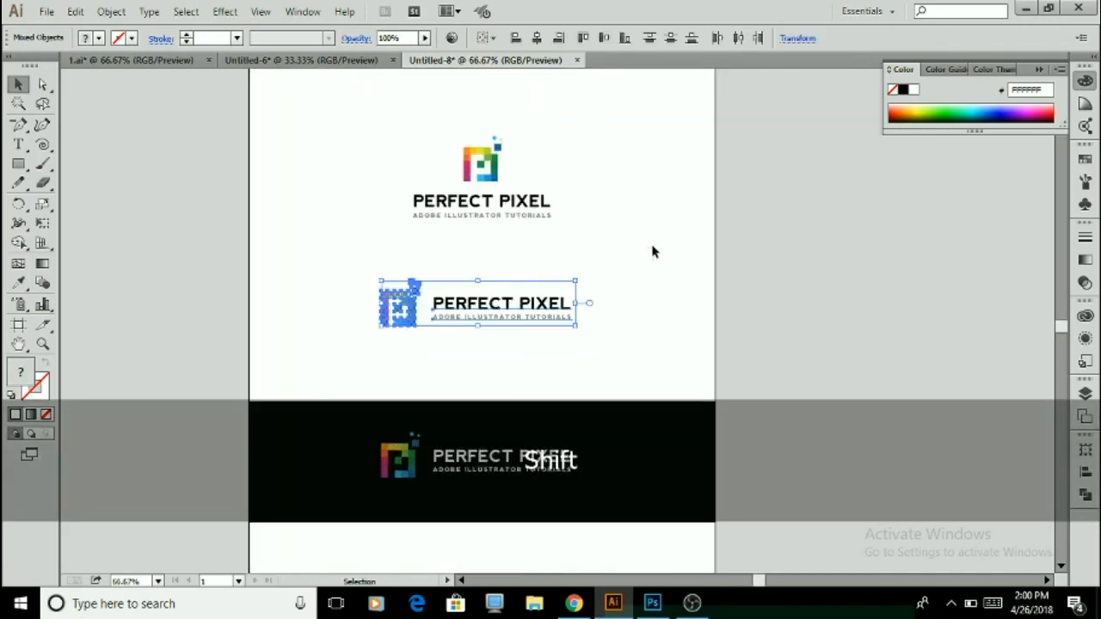
pyautogui.hotkey('ctrl', 'c')
# - Switch to Photoshop, open the business card's front-side artwork without updating its text layers, and delete the Magic Motorsport logo
pyautogui.click(652, 603)
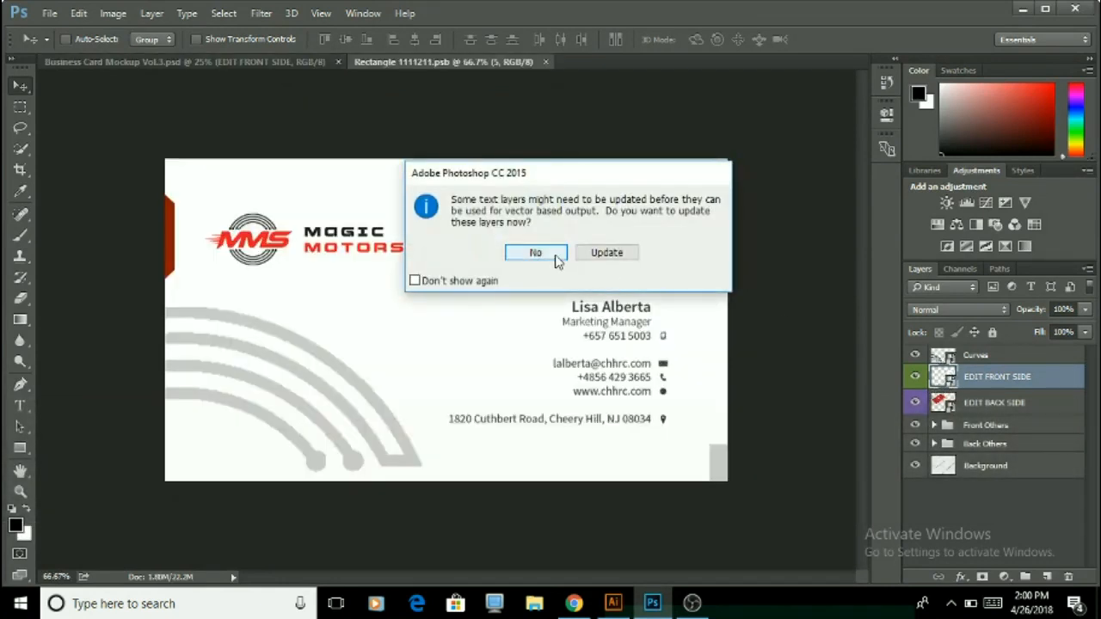
pyautogui.click(535, 252)
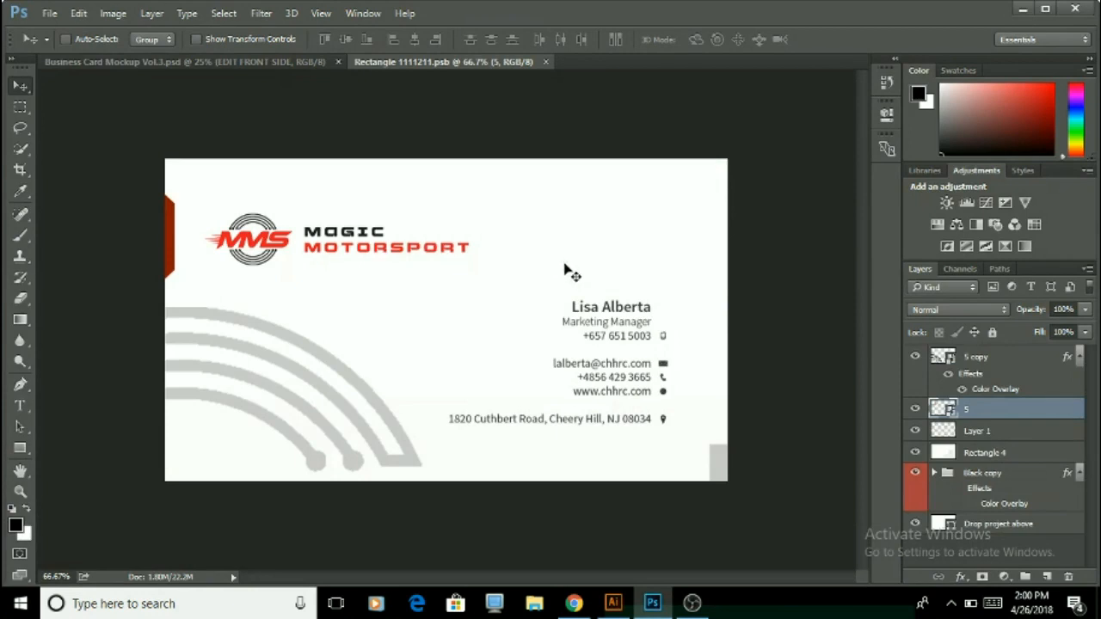
pyautogui.press('Delete')
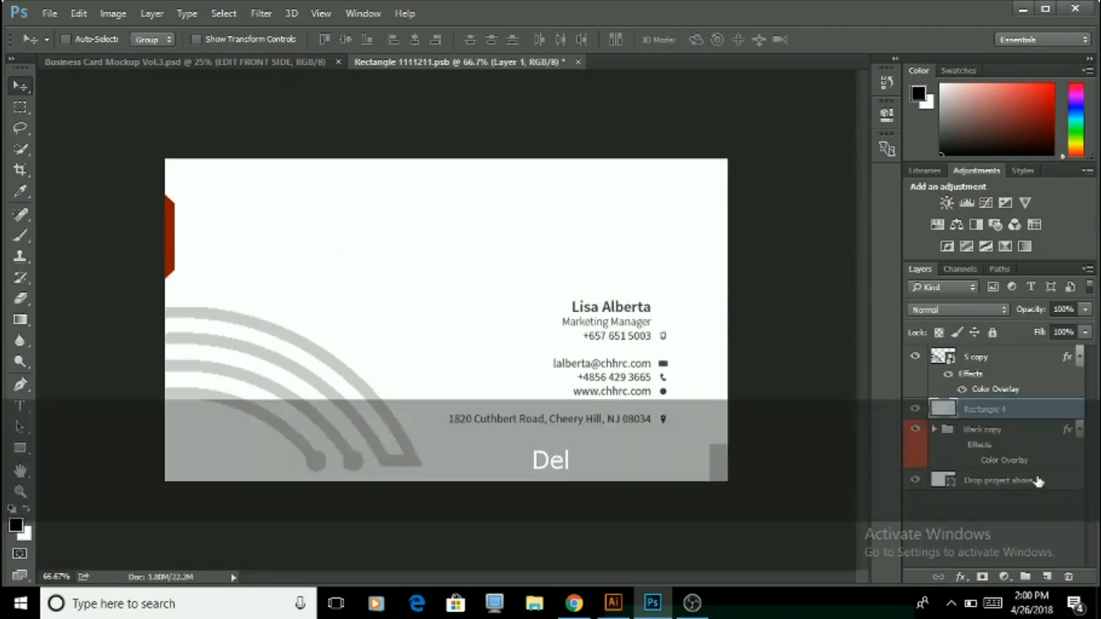
# - Delete the S copy artwork layer and place the pasted horizontal PERFECT PIXEL logo above the contact details
pyautogui.click(1001, 360)
pyautogui.press('Delete')
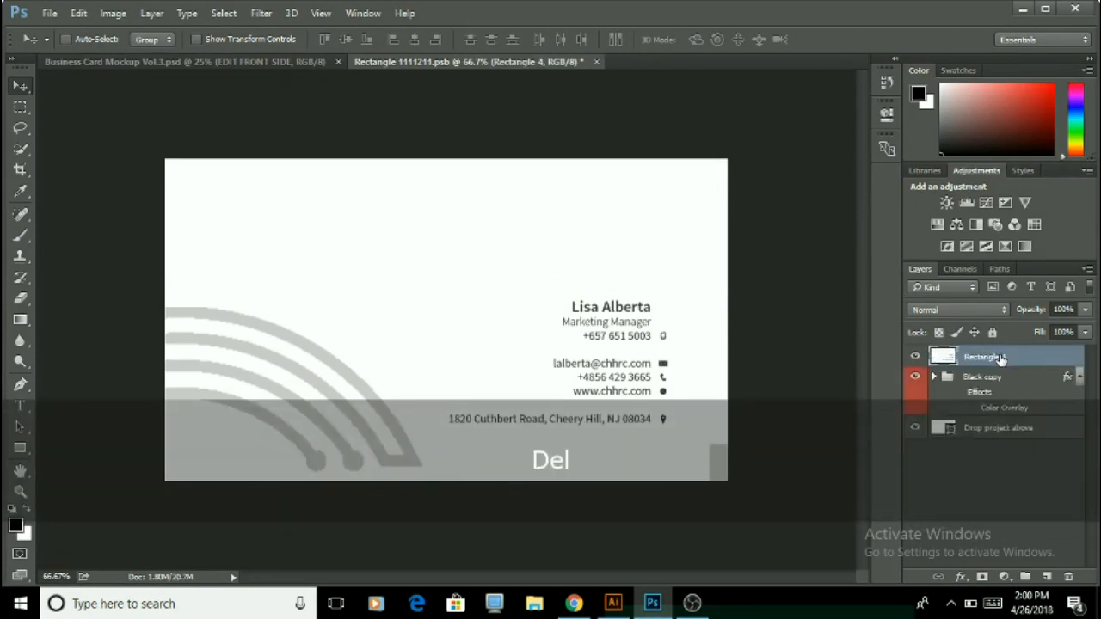
pyautogui.hotkey('ctrl', 'v')
pyautogui.press('Return')
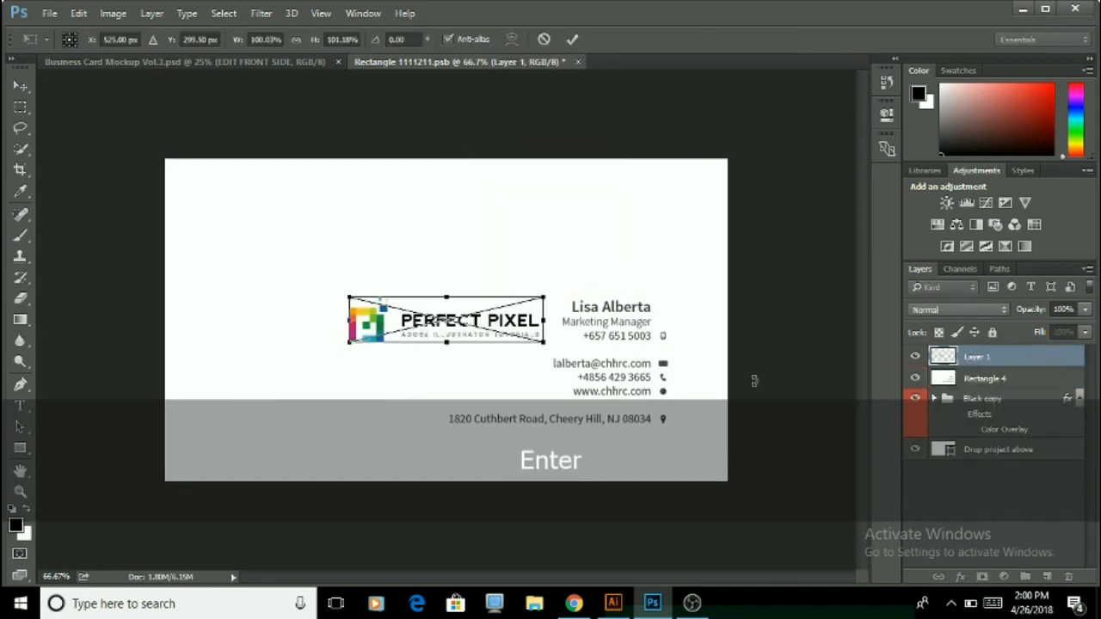
pyautogui.moveTo(482, 334); pyautogui.dragTo(606, 247)
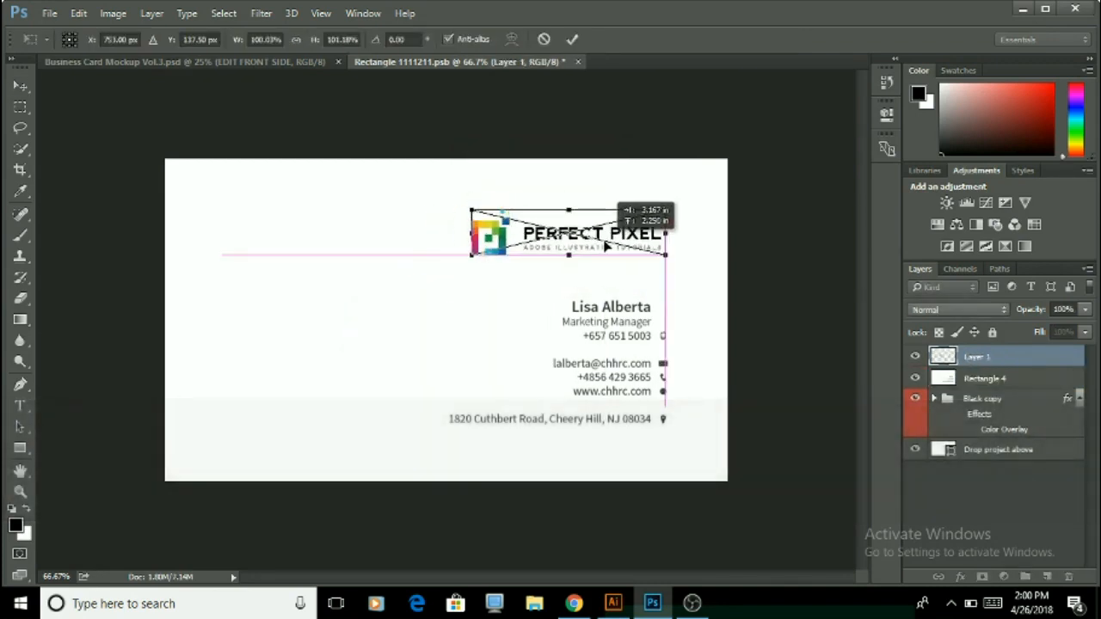
pyautogui.press('Return')
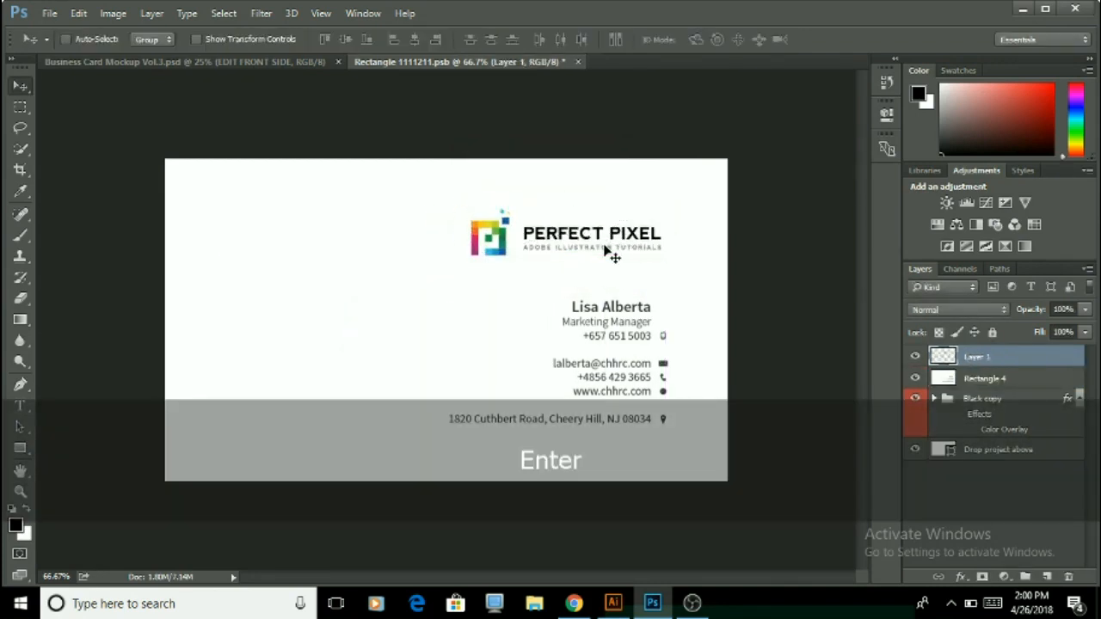
pyautogui.moveTo(636, 260)
pyautogui.mouseDown()
pyautogui.moveTo(628, 266)
pyautogui.moveTo(626, 253)
pyautogui.mouseUp()
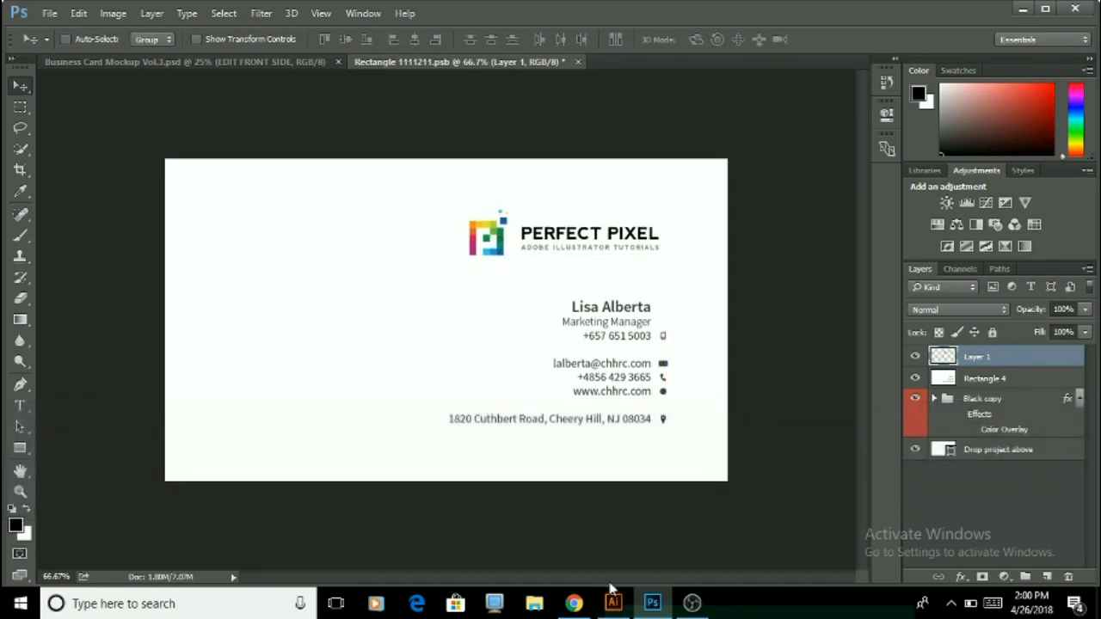
# - Switch to Illustrator and copy the pixel icon of the stacked logo
pyautogui.click(622, 604)
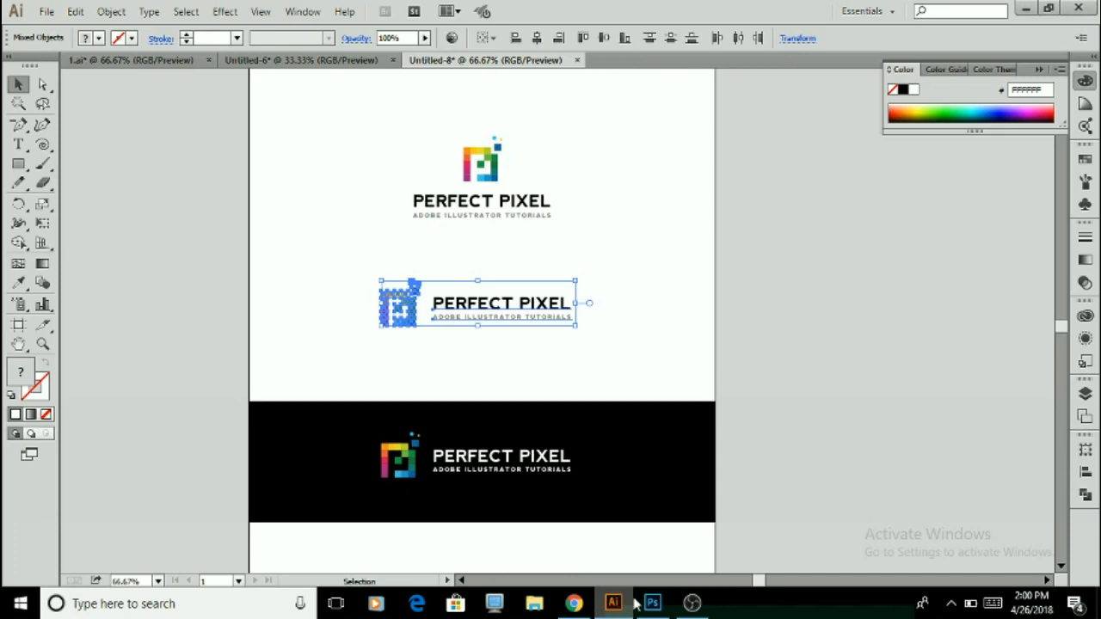
pyautogui.click(539, 247)
pyautogui.click(499, 176)
pyautogui.hotkey('ctrl', 'c')
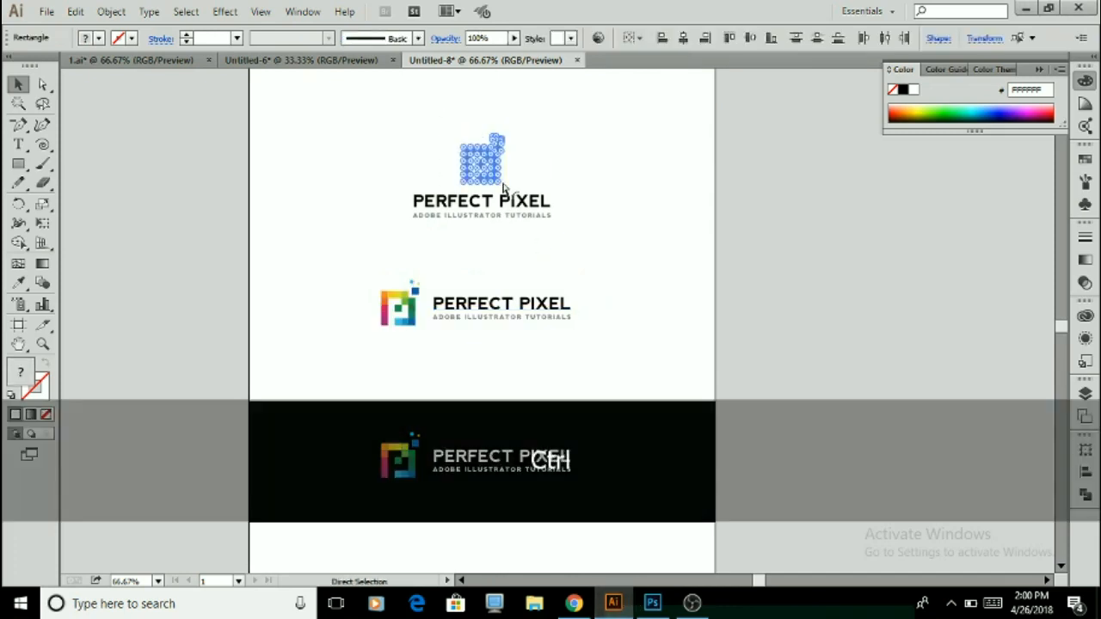
# - Switch to Photoshop, paste the icon as pixels, enlarge it and position it flush with the card's left edge, bleeding off the bottom
pyautogui.click(663, 606)
pyautogui.hotkey('ctrl', 'v')
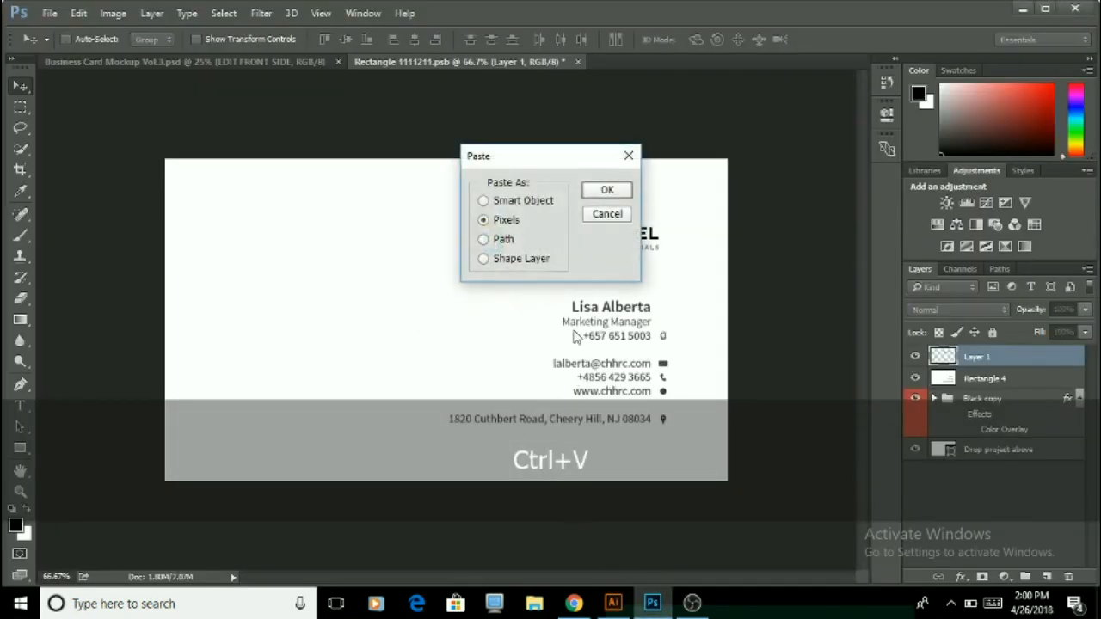
pyautogui.press('Return')
pyautogui.moveTo(469, 345); pyautogui.dragTo(616, 468)
pyautogui.moveTo(519, 426); pyautogui.dragTo(370, 423)
pyautogui.press('Down')
pyautogui.press('Down')
pyautogui.press('Left')
pyautogui.press('Left')
pyautogui.press('Left')
pyautogui.press('Left')
pyautogui.press('Left')
pyautogui.press('Left')
pyautogui.press('Return')
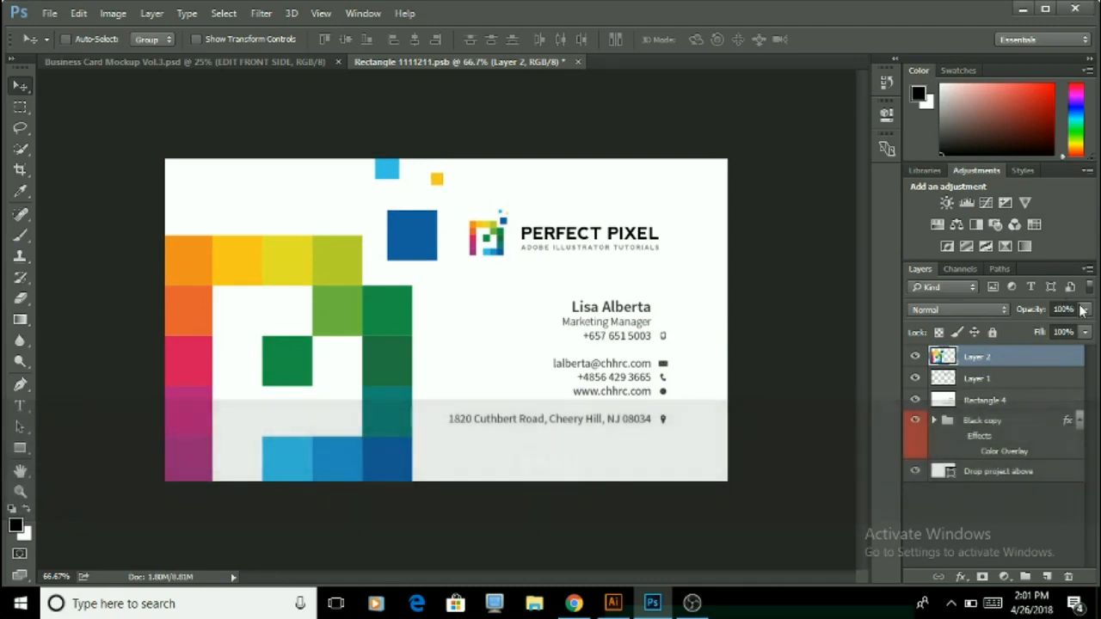
# - Set the large icon layer's opacity to 10%
pyautogui.press('BackSpace')
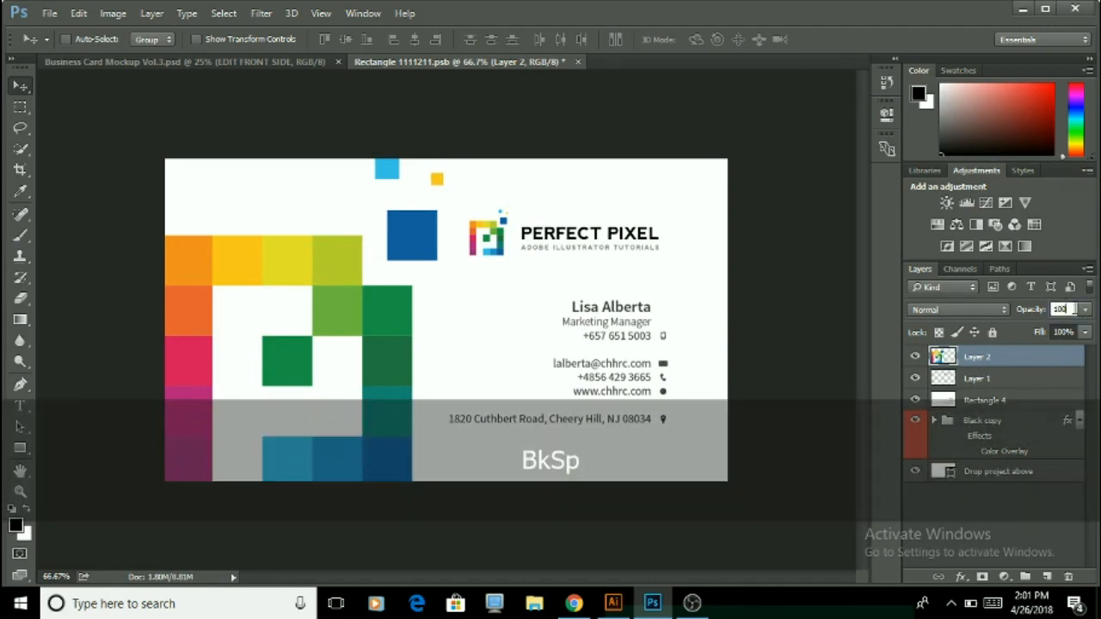
pyautogui.press('BackSpace')
pyautogui.write('0')
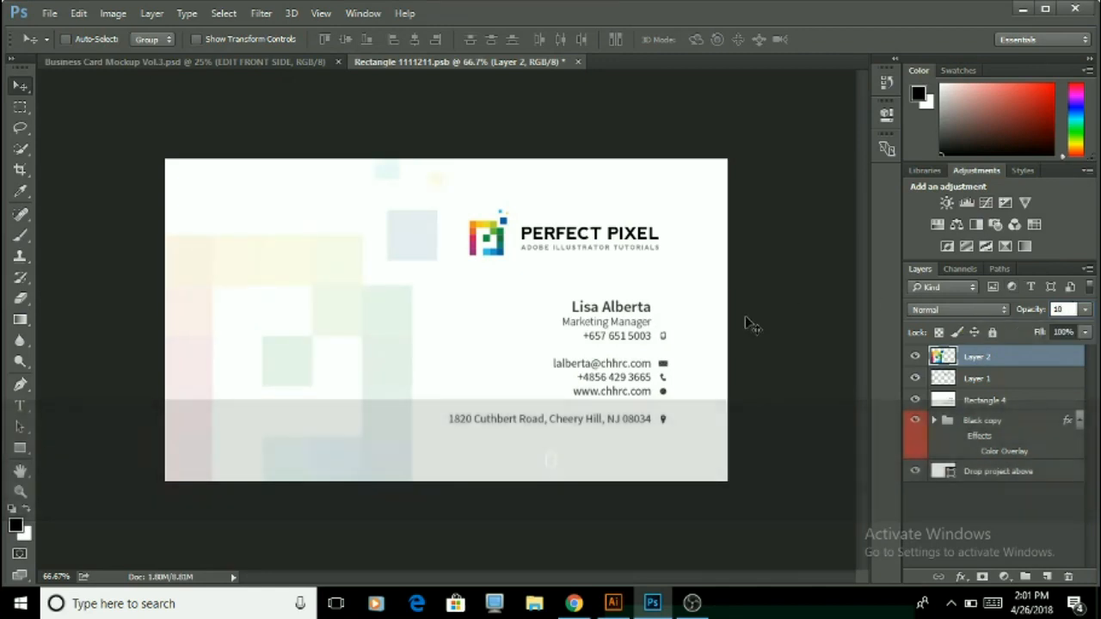
# - Close the front-side artwork and save its changes to update the mockup
pyautogui.hotkey('ctrl', 'w')
pyautogui.press('Return')
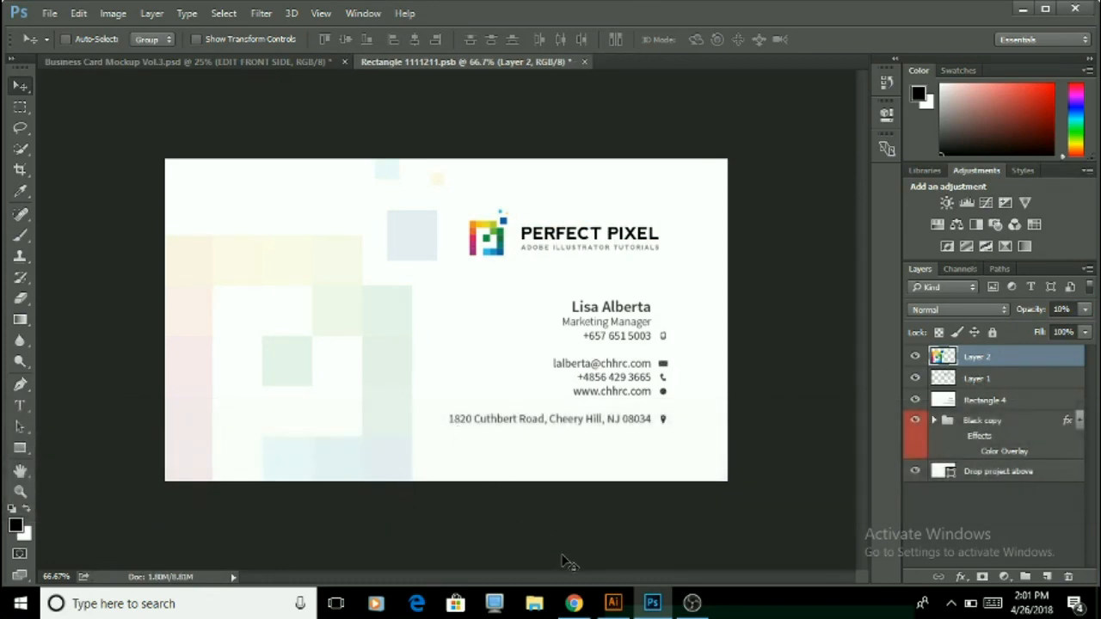
pyautogui.click(584, 62)
pyautogui.press('Return')
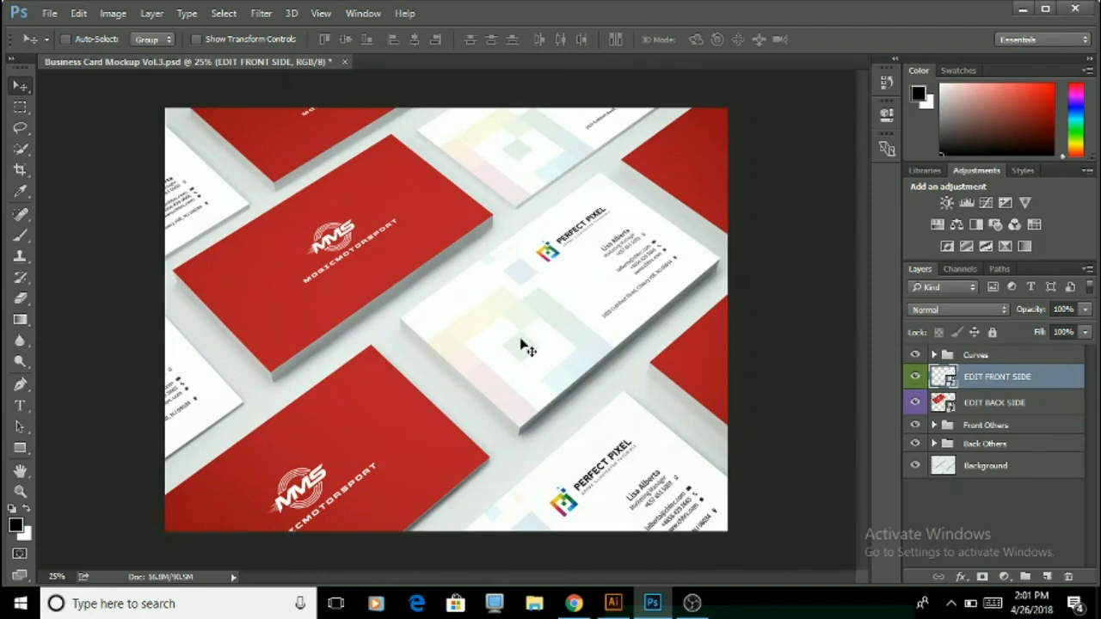
pyautogui.scroll(-1, 525, 344)
pyautogui.scroll(1, 536, 332)
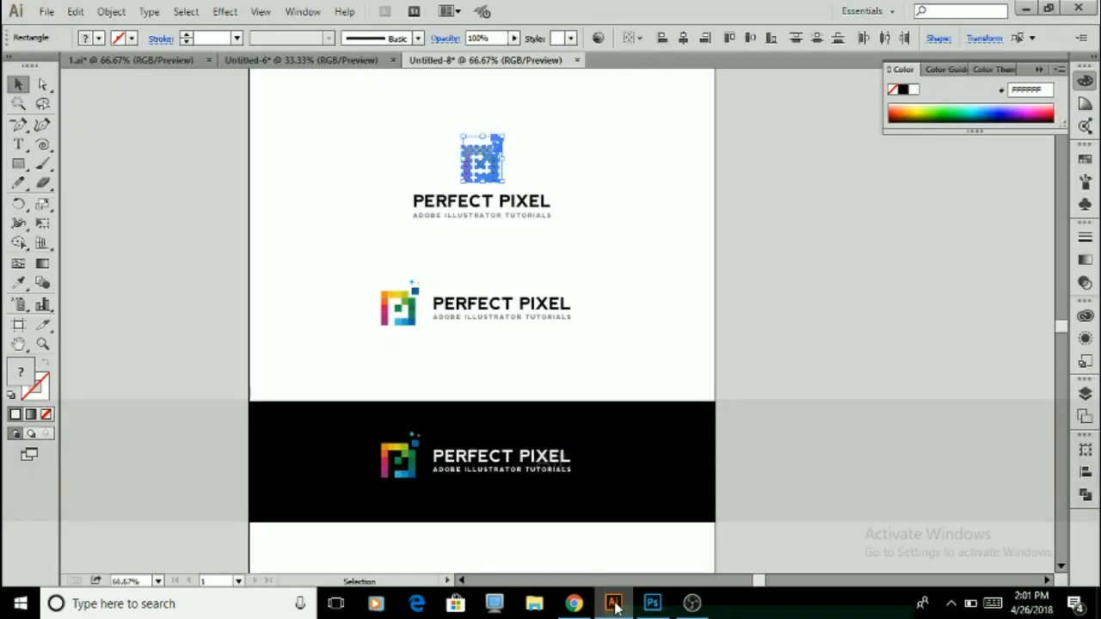
# - Switch to Illustrator and copy the white-text horizontal logo from the black rectangle, leaving the rectangle out
pyautogui.hotkey('alt', 'Tab')
pyautogui.scroll(-1, 543, 368)
pyautogui.click(543, 368)
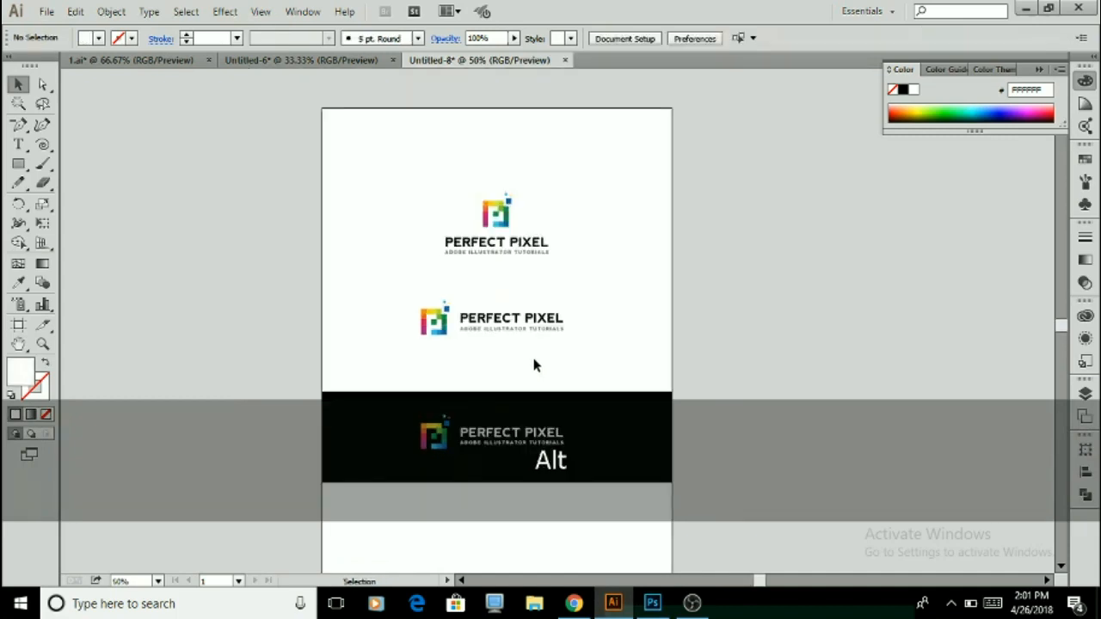
pyautogui.scroll(1, 487, 374)
pyautogui.moveTo(366, 350); pyautogui.dragTo(661, 266)
pyautogui.moveTo(338, 374); pyautogui.dragTo(551, 489)
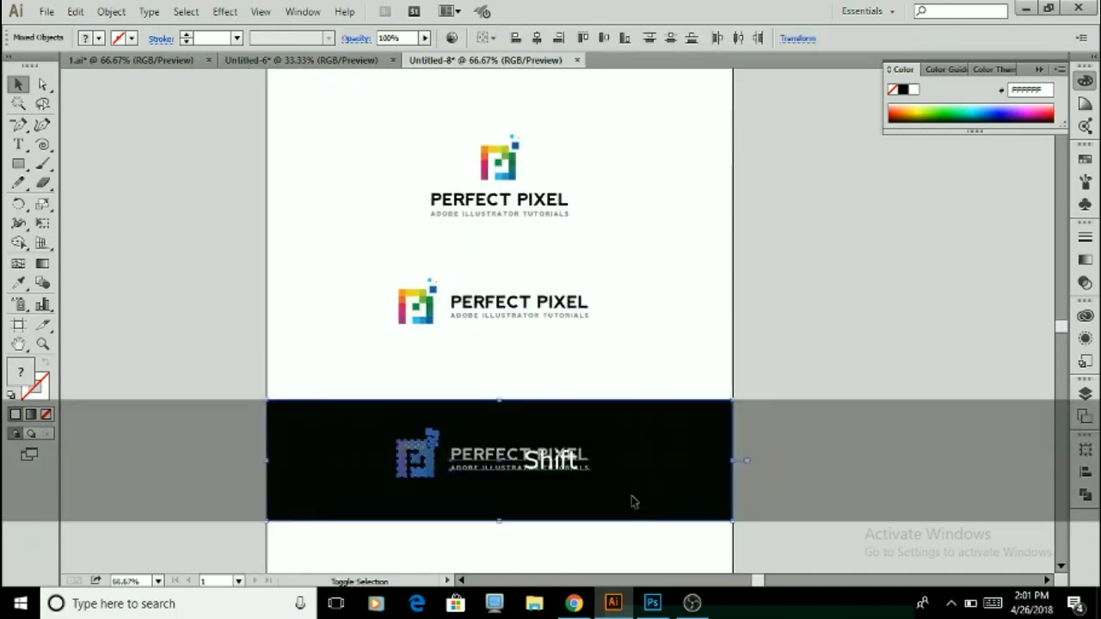
pyautogui.hotkey('ctrl', 'c')
# - Switch to Photoshop, open the card's back-side artwork, and paste the white-text logo slightly enlarged near the card's centre
pyautogui.click(653, 605)
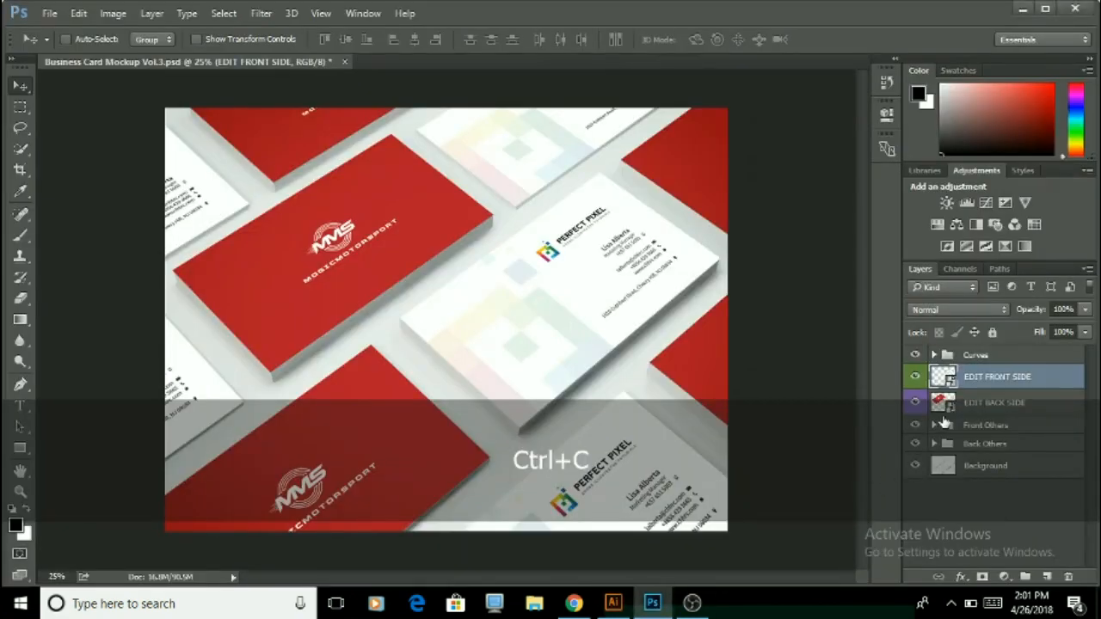
pyautogui.click(950, 408)
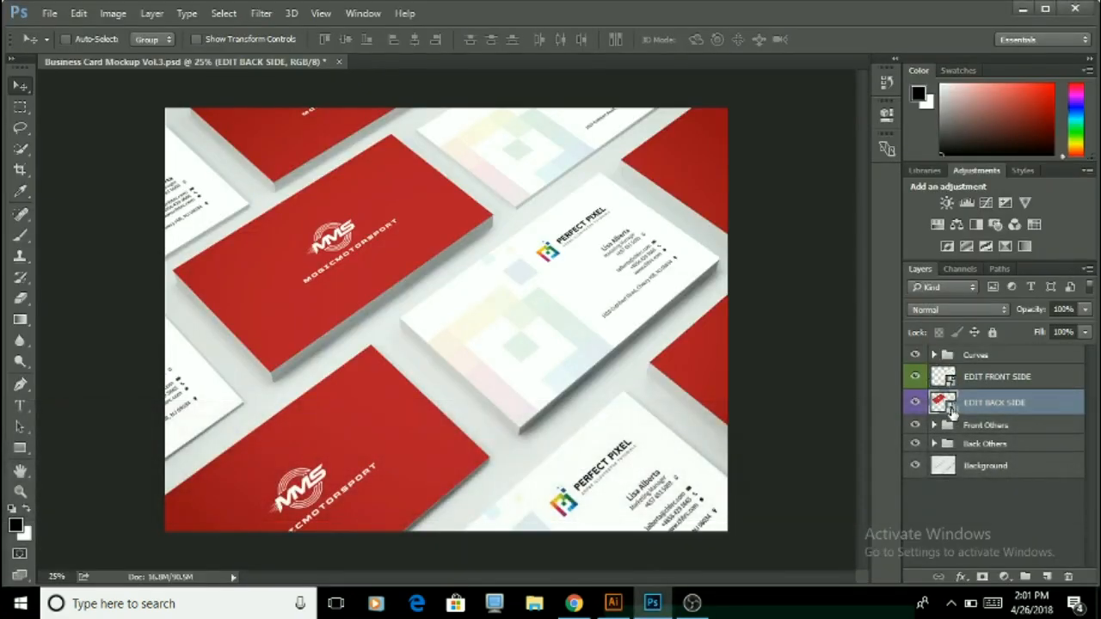
pyautogui.doubleClick(678, 427)
pyautogui.hotkey('ctrl', 'v')
pyautogui.press('Return')
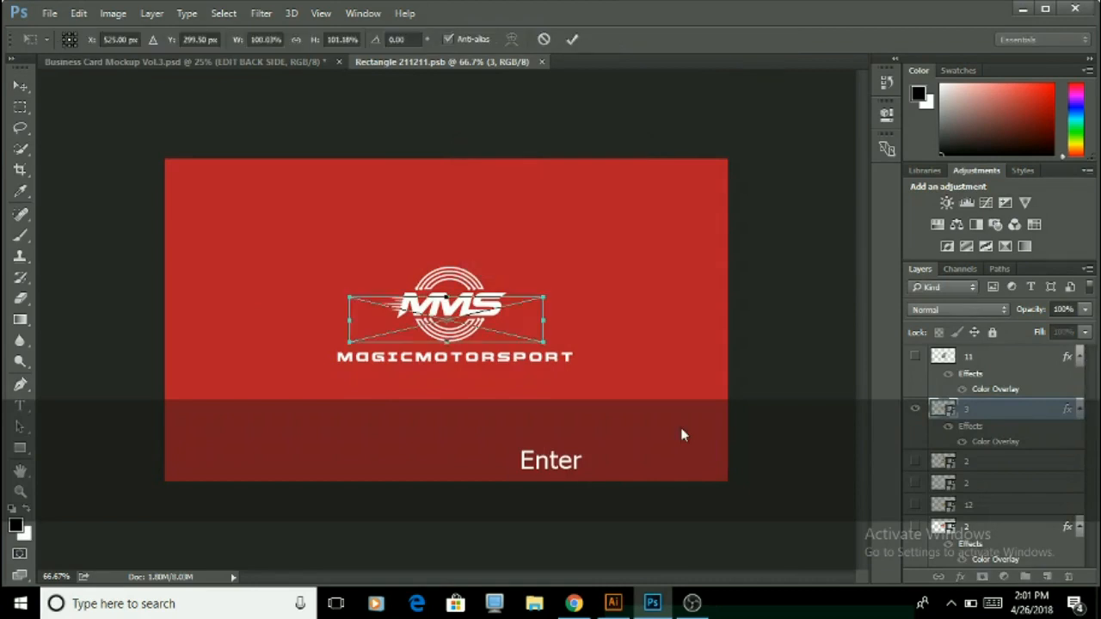
pyautogui.moveTo(543, 342)
pyautogui.mouseDown()
pyautogui.moveTo(564, 348)
pyautogui.moveTo(526, 343)
pyautogui.mouseUp()
pyautogui.press('Return')
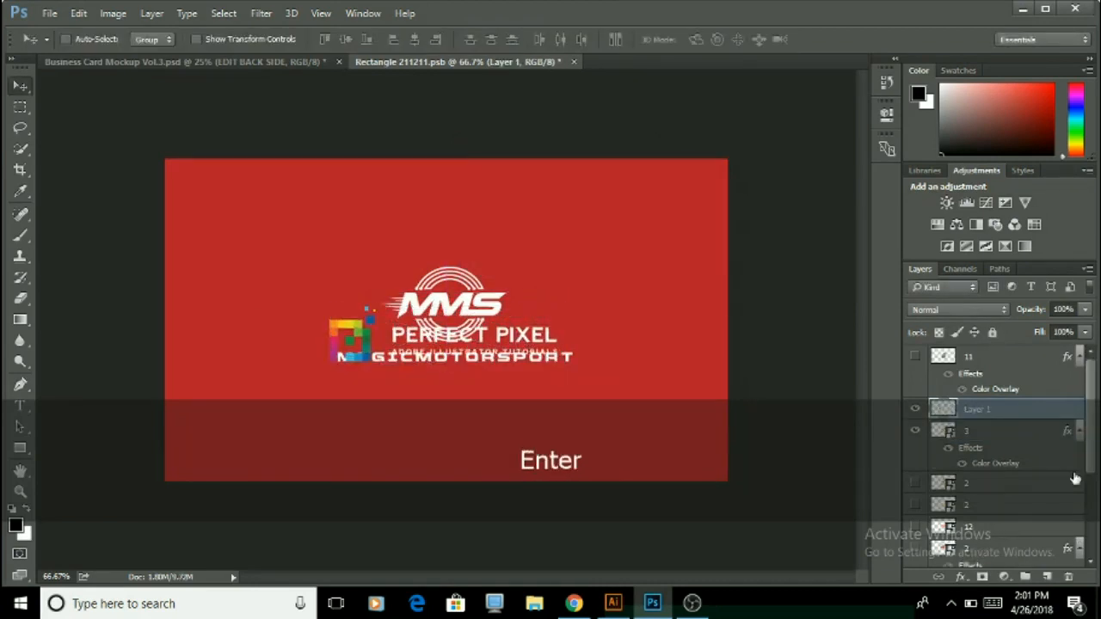
# - Delete the Magic Motorsport logo layer from the back-side artwork
pyautogui.click(979, 443)
pyautogui.press('Delete')
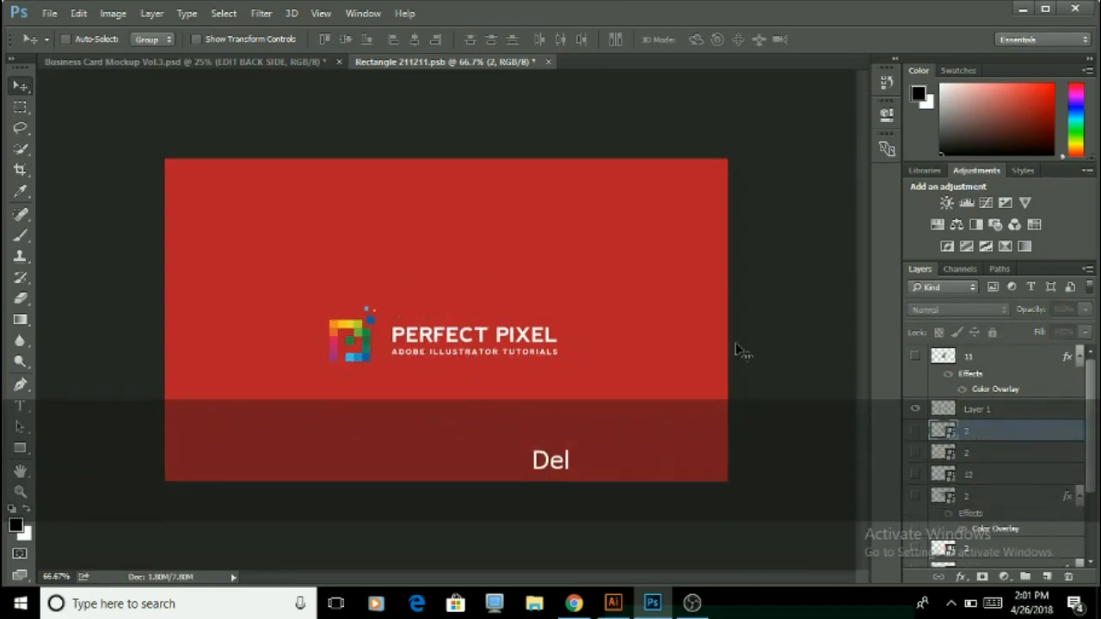
pyautogui.press('Delete')
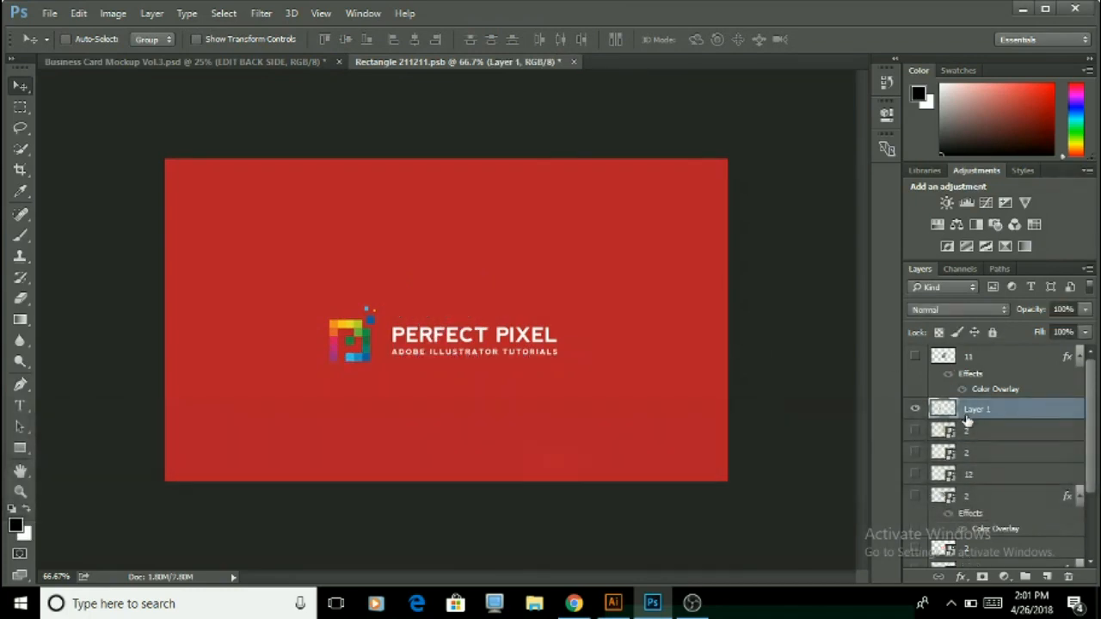
# - Change the Color Overlay of the "Drop project above" background layer to black (000000)
pyautogui.scroll(-3, 973, 458)
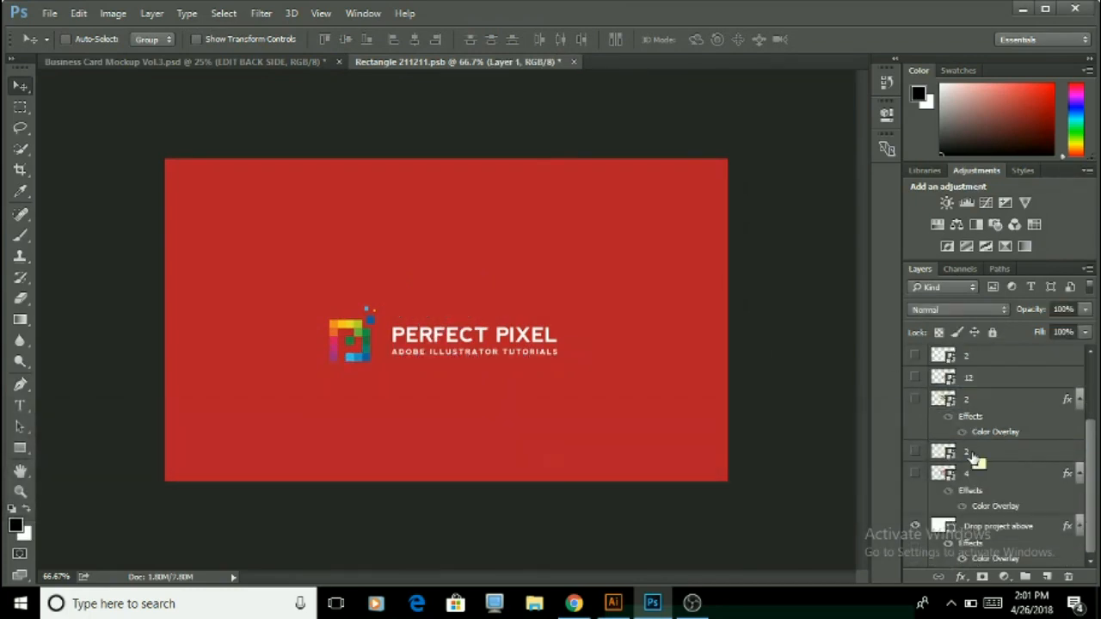
pyautogui.click(977, 534)
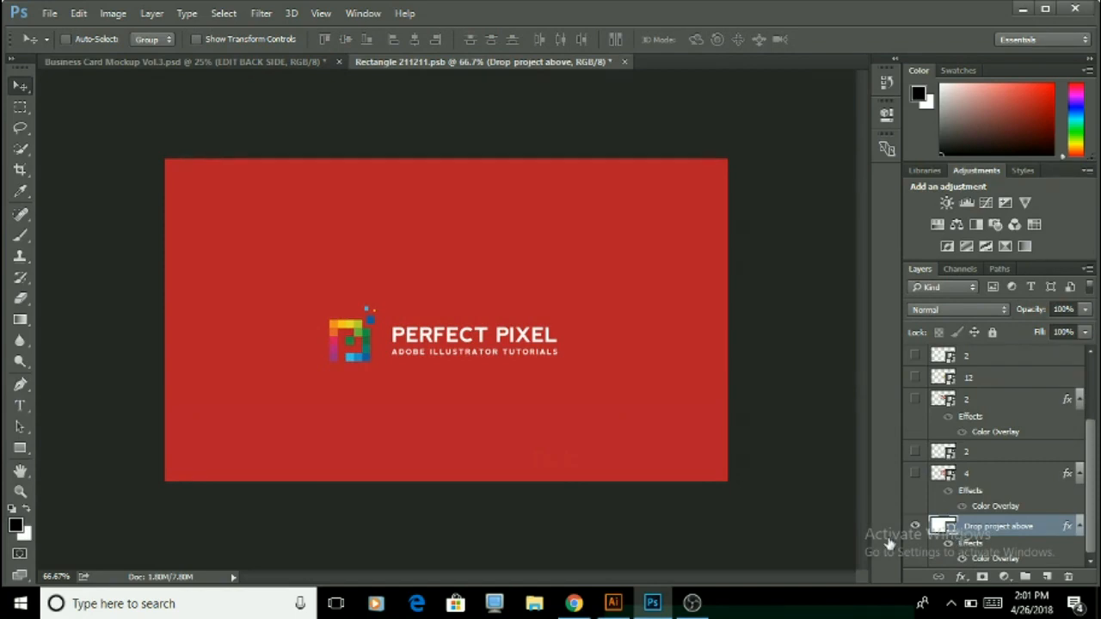
pyautogui.press('h')
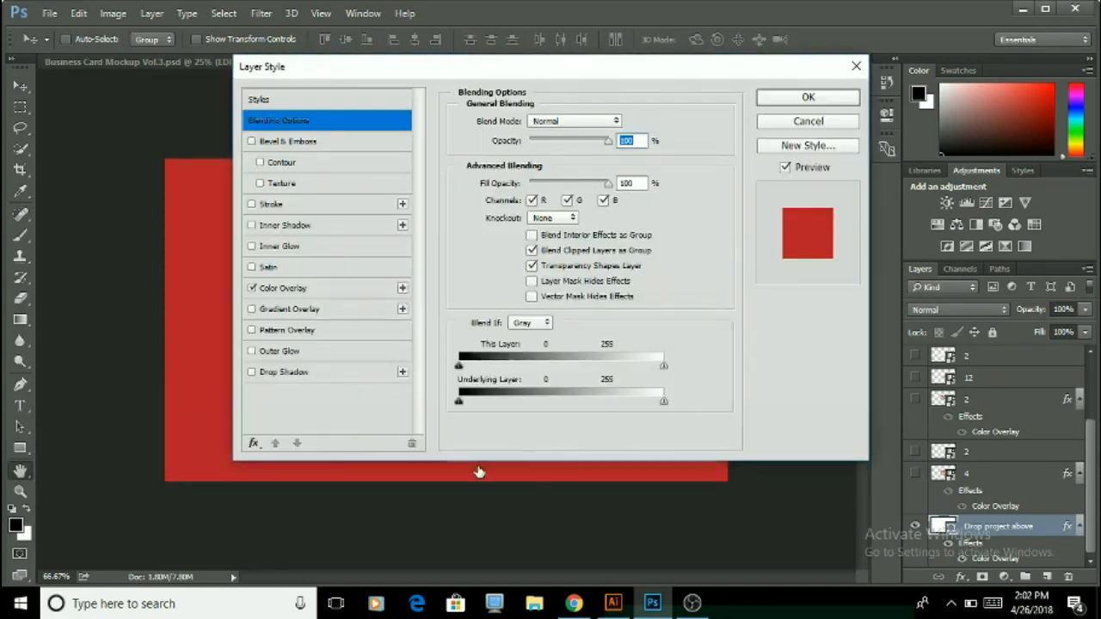
pyautogui.click(281, 288)
pyautogui.click(626, 121)
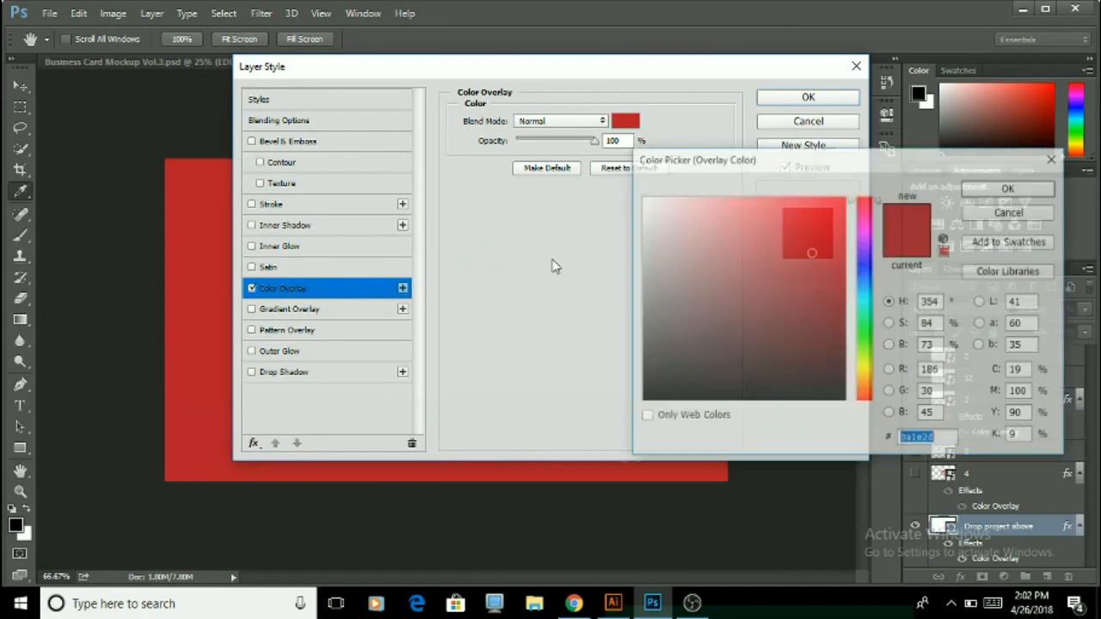
pyautogui.click(646, 402)
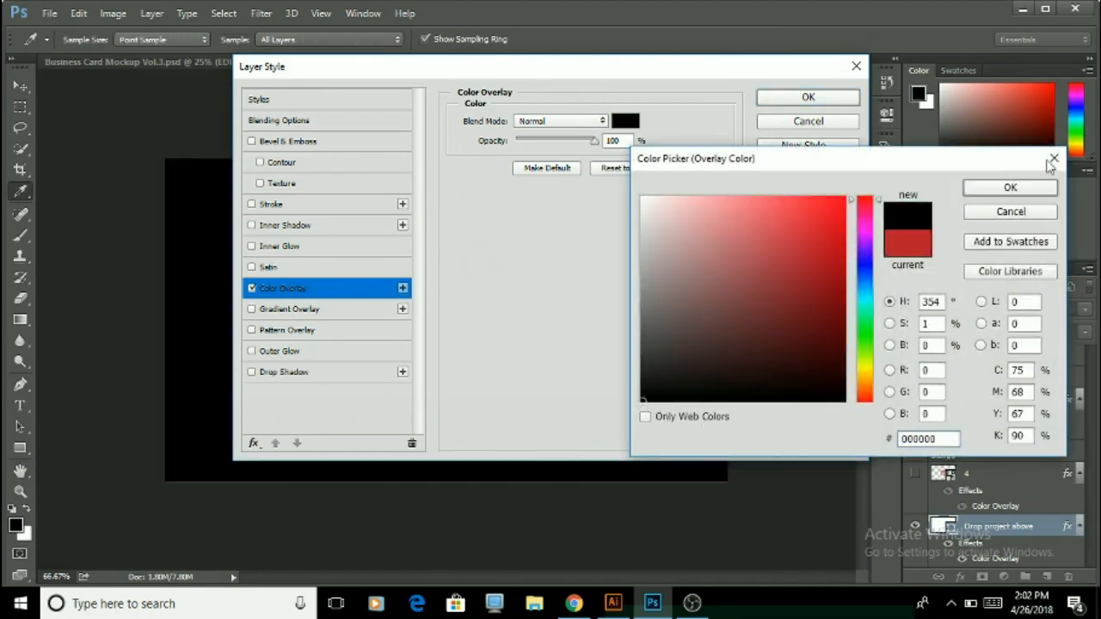
pyautogui.click(1011, 188)
pyautogui.click(801, 104)
# - Select the pasted logo layer and shift the logo slightly toward the centre of the black card
pyautogui.scroll(3, 1027, 471)
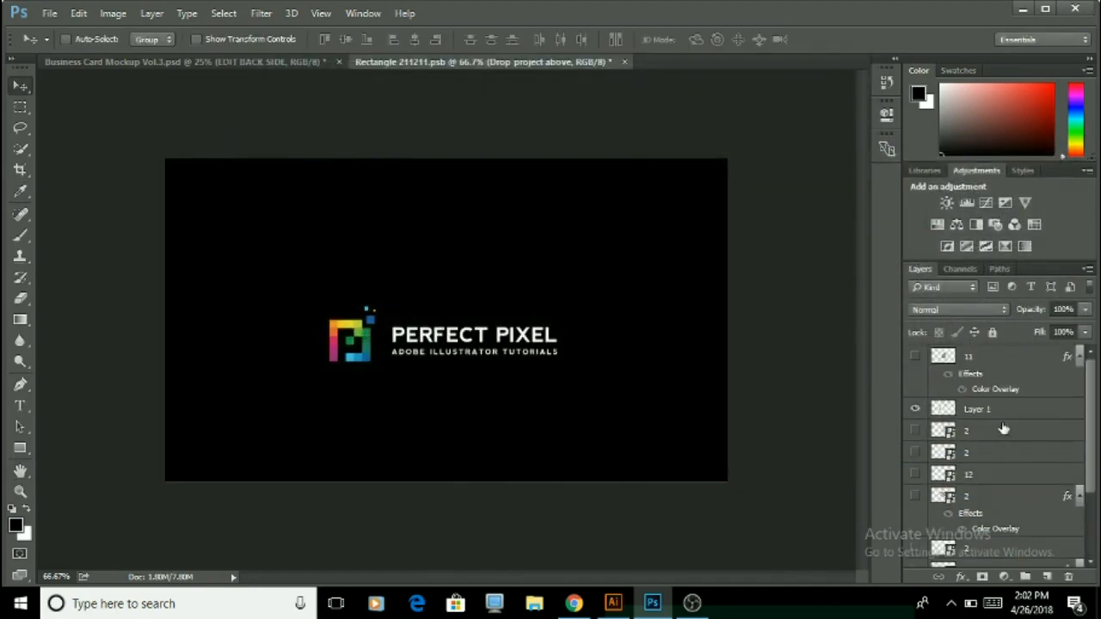
pyautogui.click(983, 413)
pyautogui.moveTo(694, 430)
pyautogui.mouseDown()
pyautogui.moveTo(696, 406)
pyautogui.moveTo(703, 418)
pyautogui.mouseUp()
# - Close the back-side artwork and save its changes to the mockup
pyautogui.press('ctrl')
pyautogui.hotkey('ctrl', 'w')
pyautogui.press('Return')
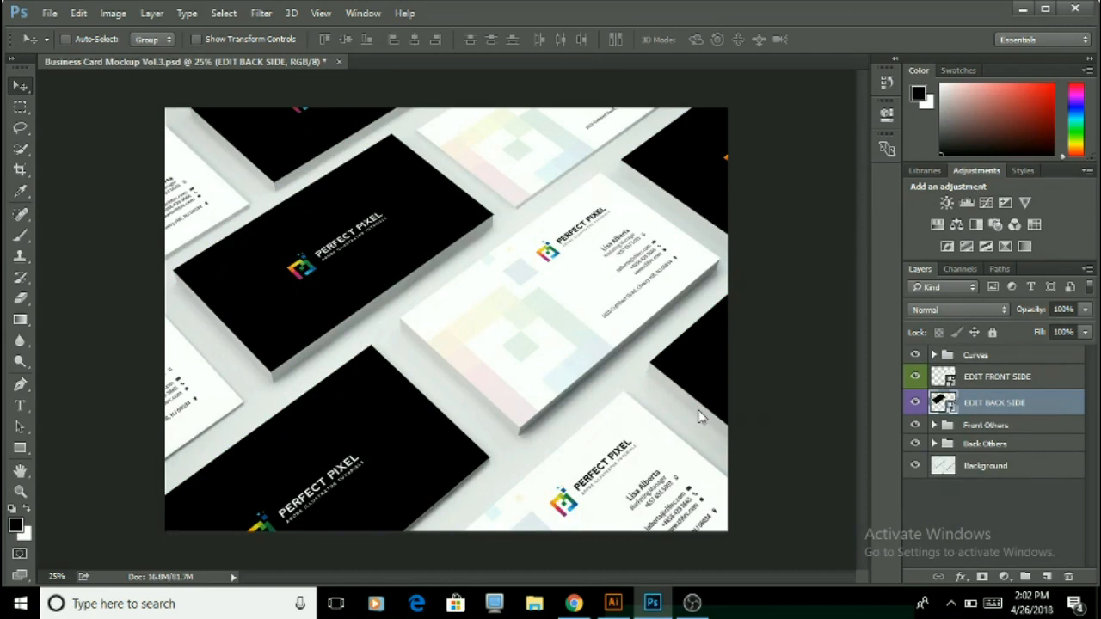
# - Select all layers of the mockup from Background to Curves and merge them into one
pyautogui.hotkey('ctrl', '-')
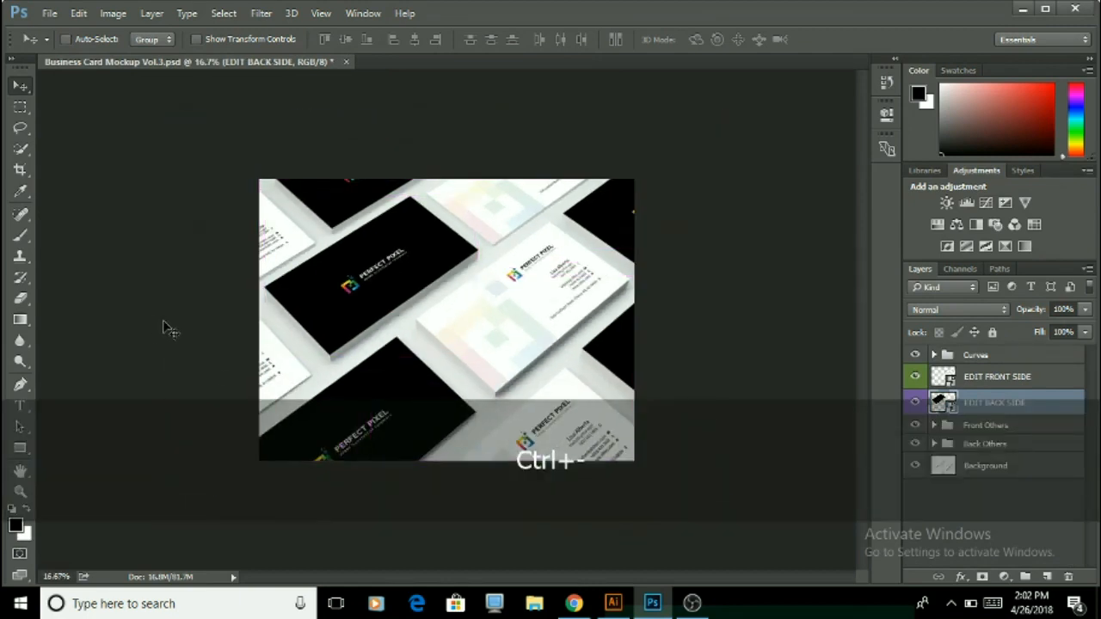
pyautogui.click(994, 469)
pyautogui.keyDown('shift'); pyautogui.click(1000, 359); pyautogui.keyUp('shift')
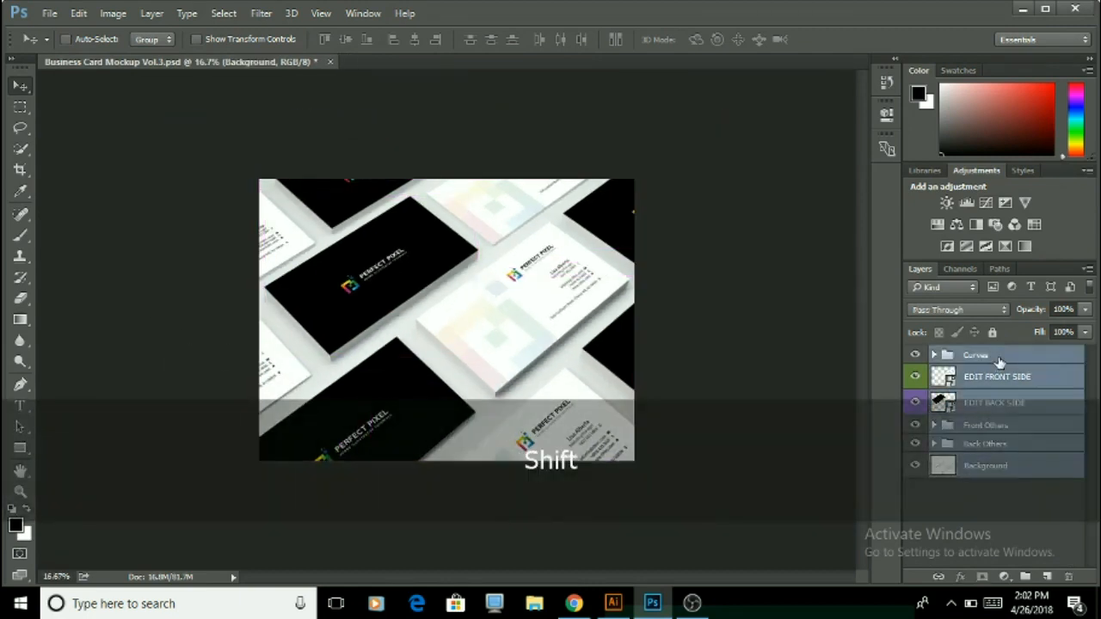
pyautogui.rightClick(1000, 361)
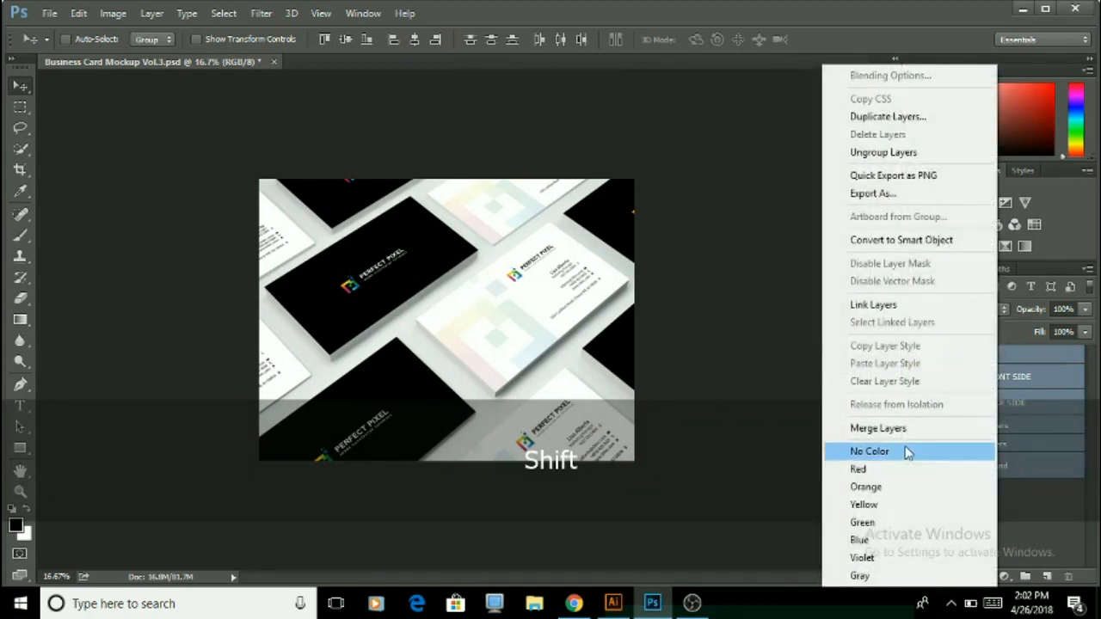
pyautogui.click(886, 427)
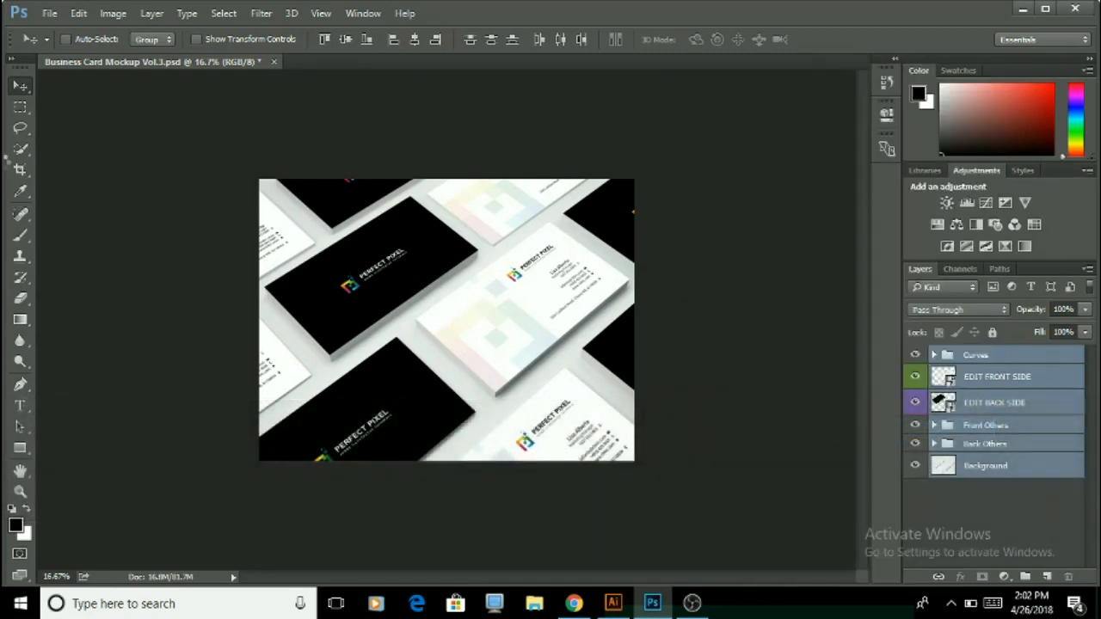
# - Select the whole mockup canvas with the Rectangular Marquee tool, copy it, and switch to Illustrator
pyautogui.click(19, 107)
pyautogui.moveTo(260, 180); pyautogui.dragTo(713, 513)
pyautogui.hotkey('ctrl', 'c')
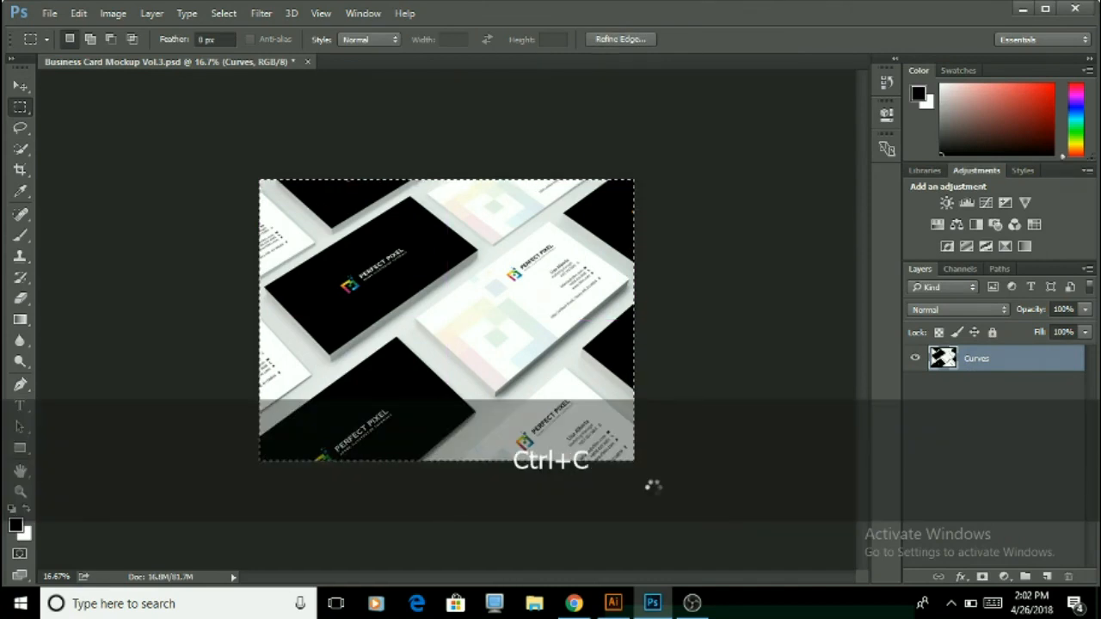
pyautogui.click(613, 603)
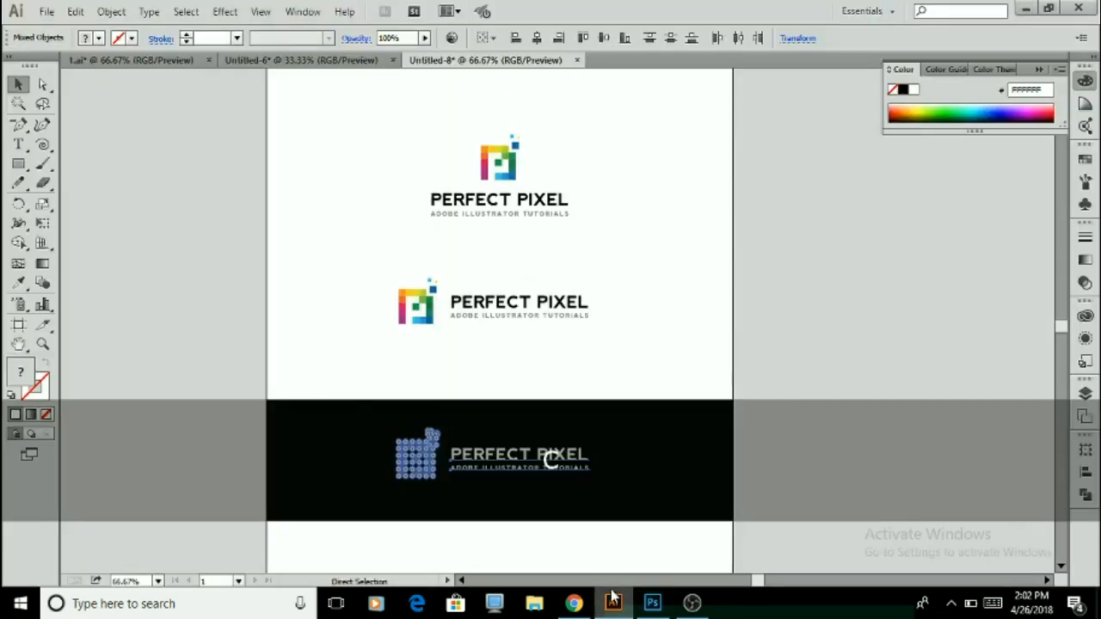
# - Paste the copied mockup image into the logo presentation document and scale it down proportionally to about 761 by 570 pt
pyautogui.hotkey('ctrl', 'v')
pyautogui.scroll(-5, 556, 402)
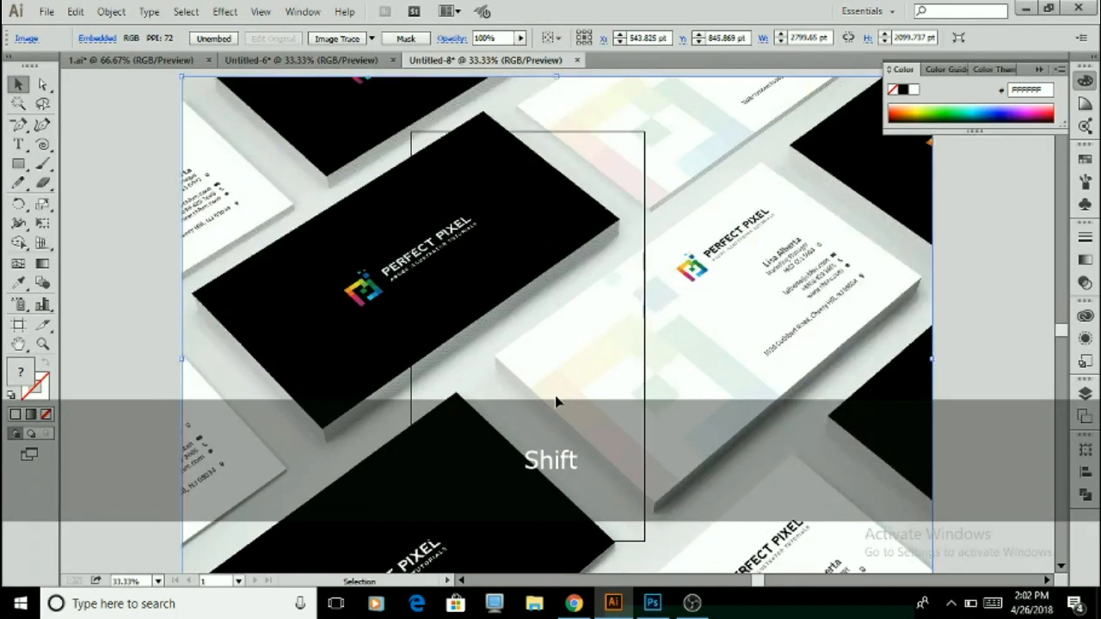
pyautogui.moveTo(750, 471); pyautogui.dragTo(608, 414)
# - Place the mockup image below the black band, enlarge it to the artboard's full width, about 870 pt, and send it to the back
pyautogui.scroll(2, 608, 414)
pyautogui.scroll(1, 607, 414)
pyautogui.moveTo(484, 217); pyautogui.dragTo(416, 368)
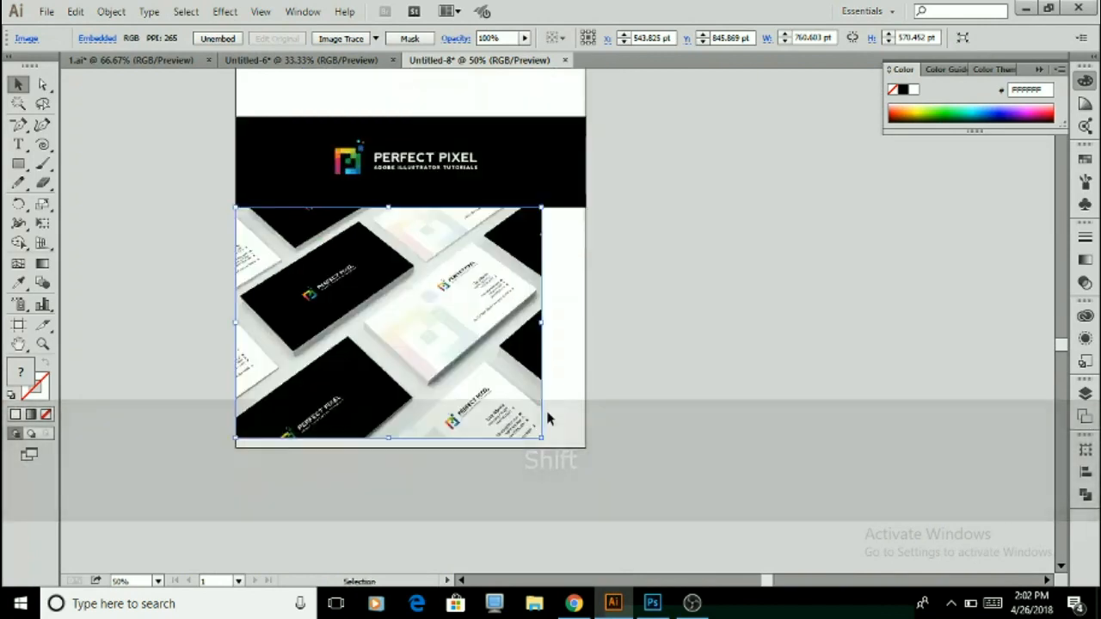
pyautogui.moveTo(541, 439); pyautogui.dragTo(558, 419)
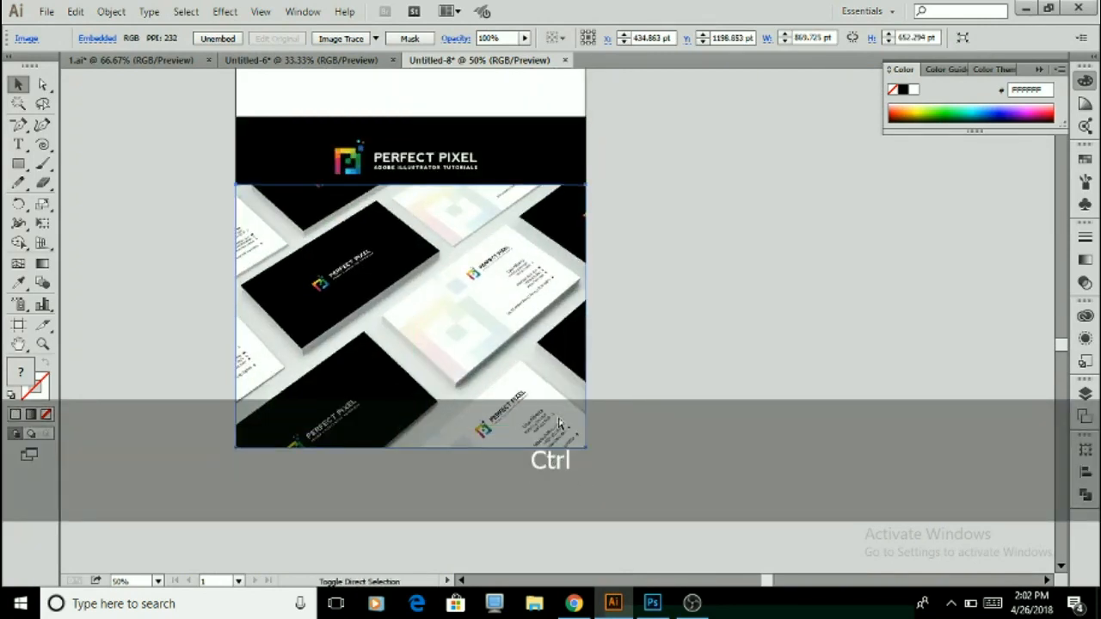
pyautogui.hotkey('ctrl', 'shift', '[')
pyautogui.click(677, 340)
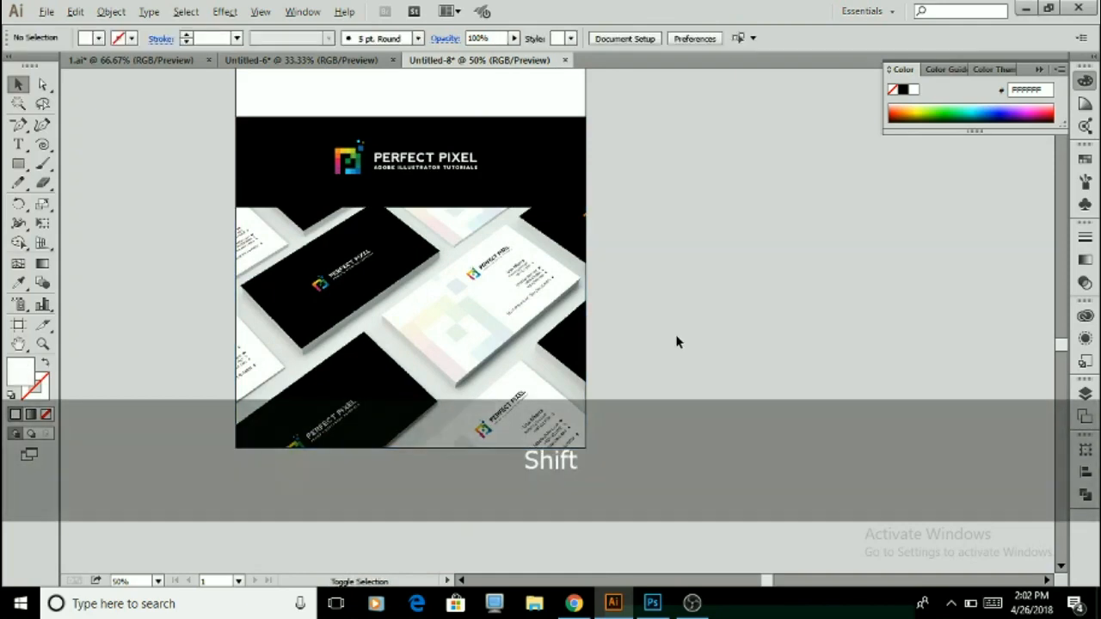
# - Select both logo versions on the white area and nudge them slightly down together
pyautogui.scroll(-2, 678, 341)
pyautogui.scroll(4, 697, 366)
pyautogui.scroll(-1, 700, 373)
pyautogui.scroll(1, 730, 395)
pyautogui.scroll(1, 730, 395)
pyautogui.moveTo(373, 301); pyautogui.dragTo(536, 172)
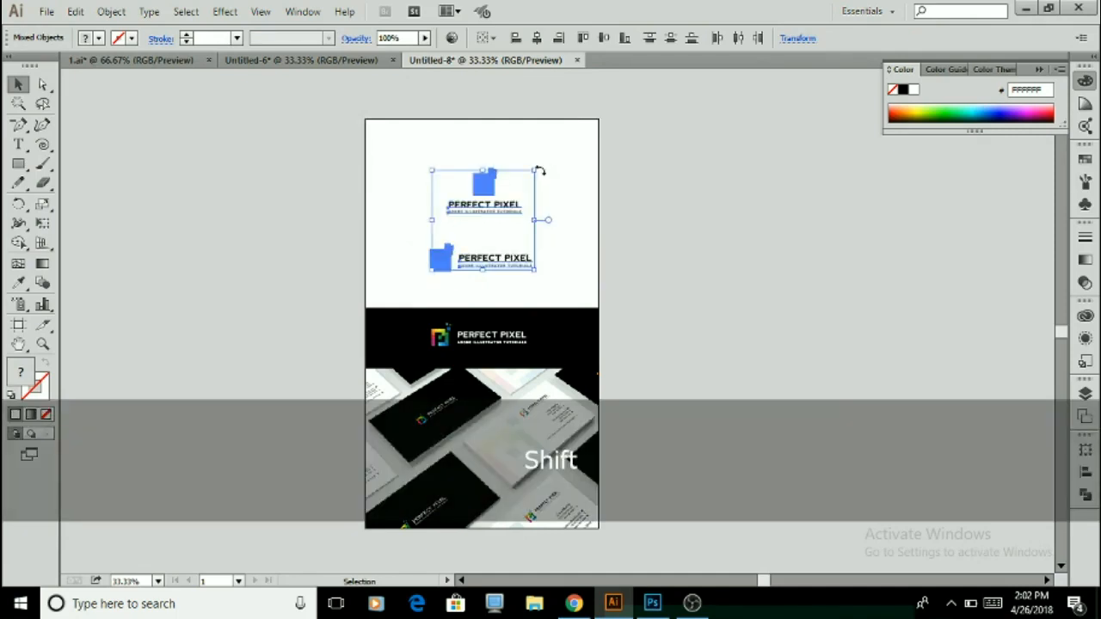
pyautogui.hotkey('shift', 'Down')
pyautogui.click(553, 176)
pyautogui.scroll(-2, 556, 179)
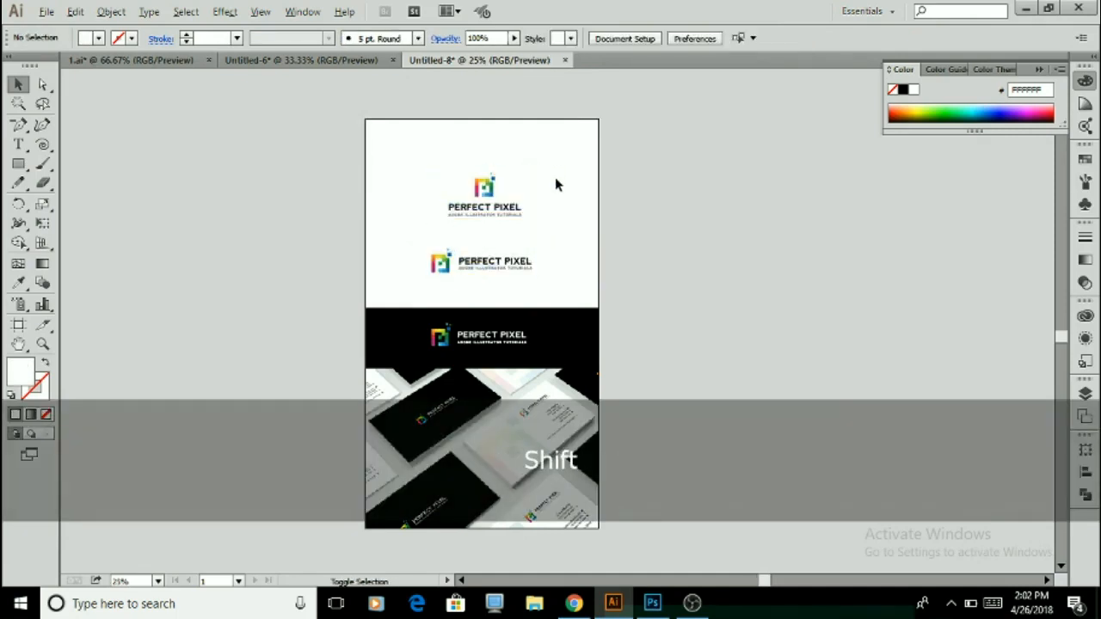
pyautogui.scroll(4, 610, 243)
pyautogui.scroll(-1, 592, 327)
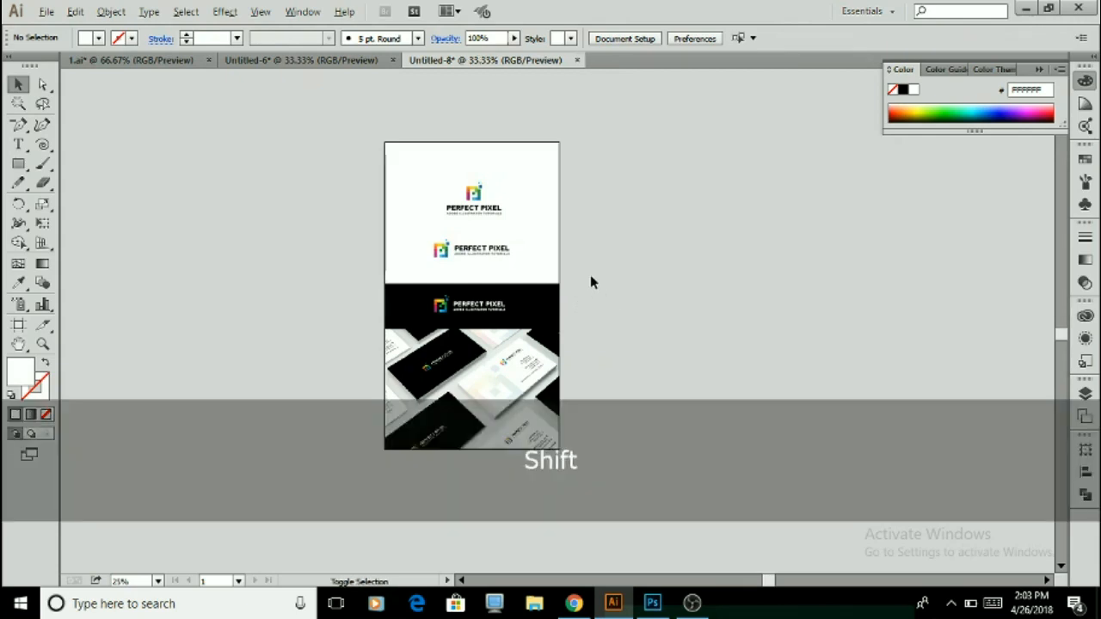
pyautogui.scroll(1, 591, 275)
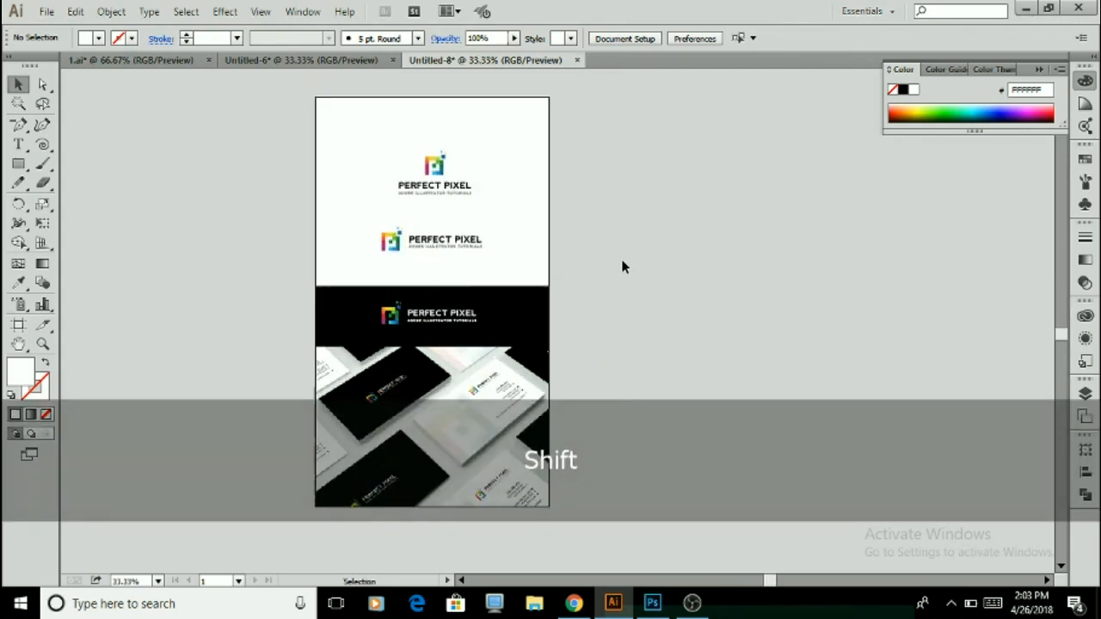